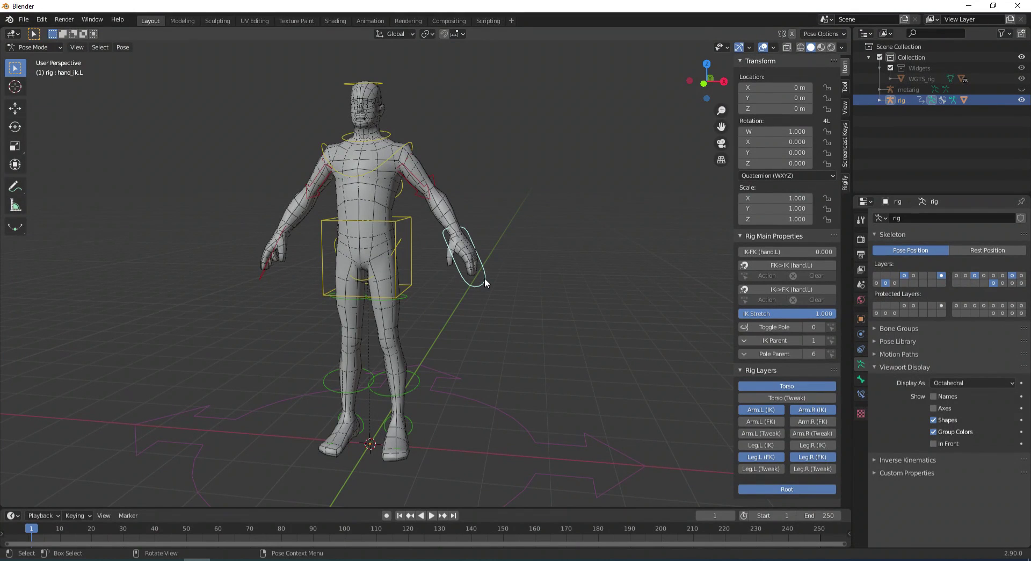
Try moving the left hand IK control and rotating the neck control on the character rig
{"action": "key", "text": "r"}
{"action": "key", "text": "g"}
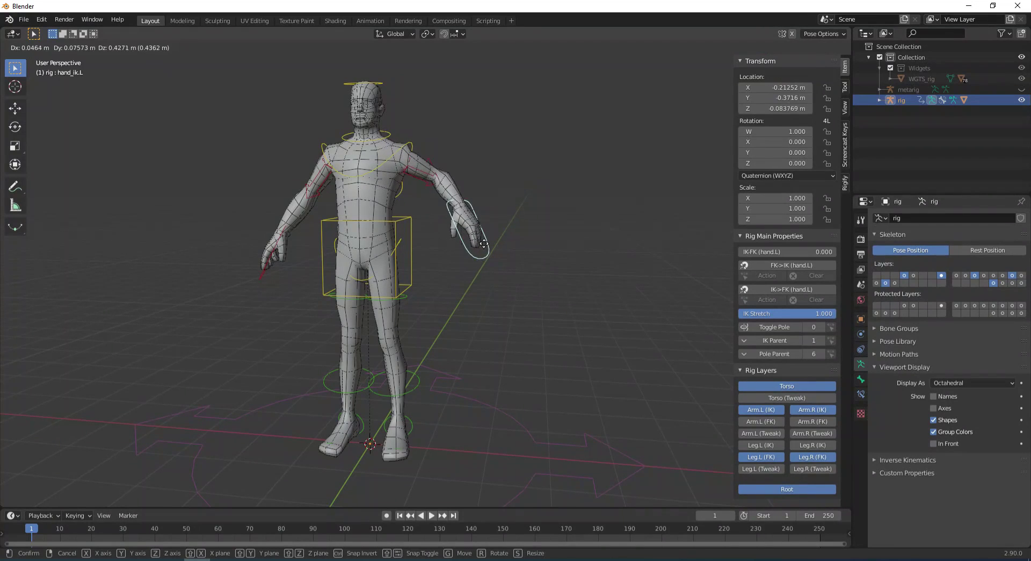
{"action": "right_click", "coordinate": [476, 260]}
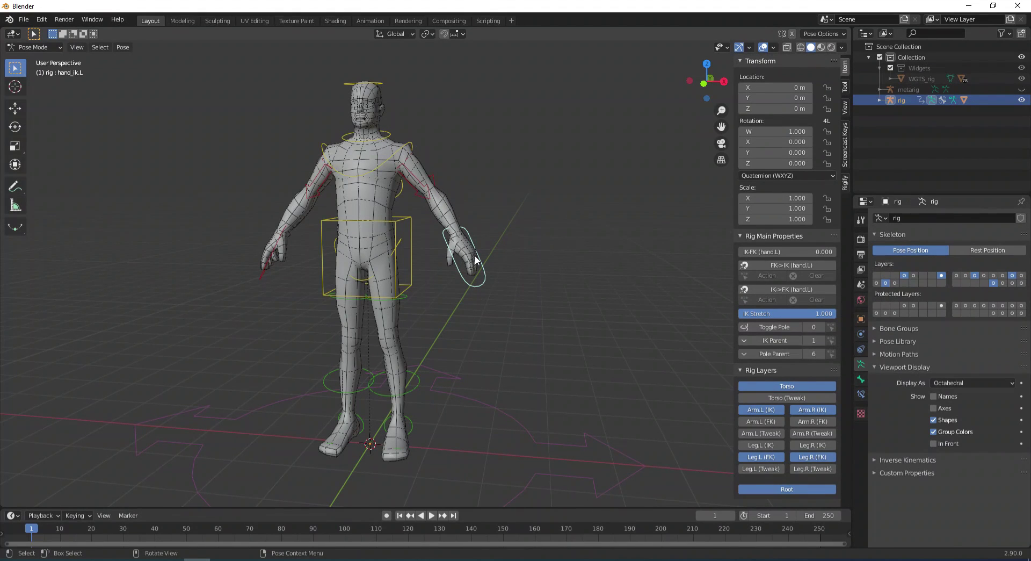
{"action": "left_click", "coordinate": [379, 152]}
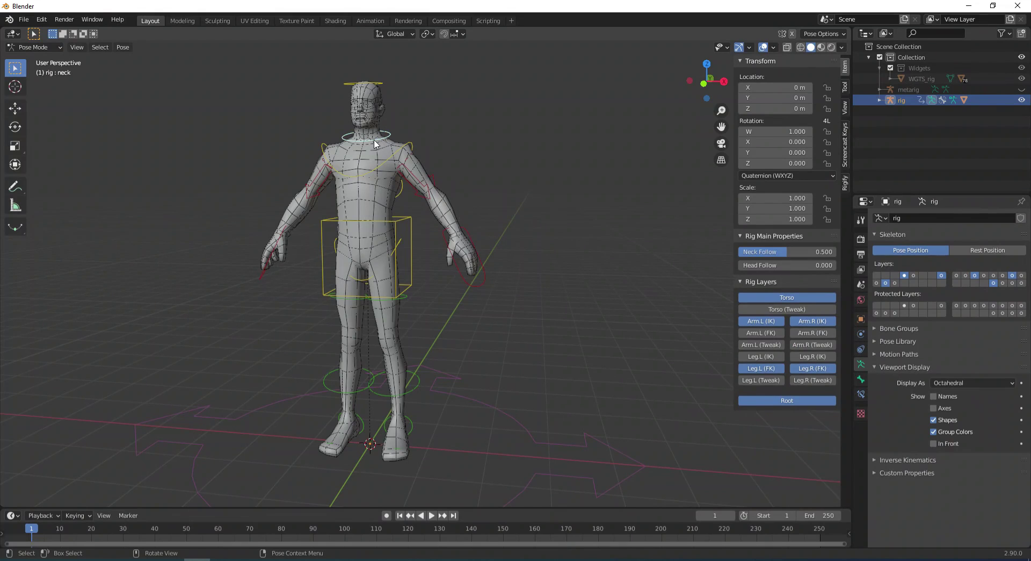
{"action": "key", "text": "r"}
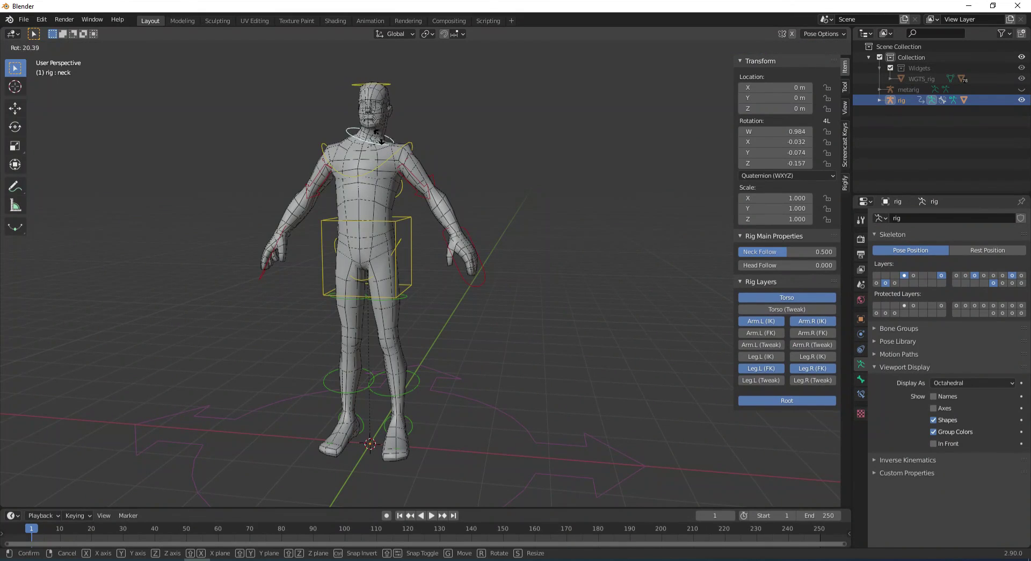
{"action": "right_click", "coordinate": [379, 134]}
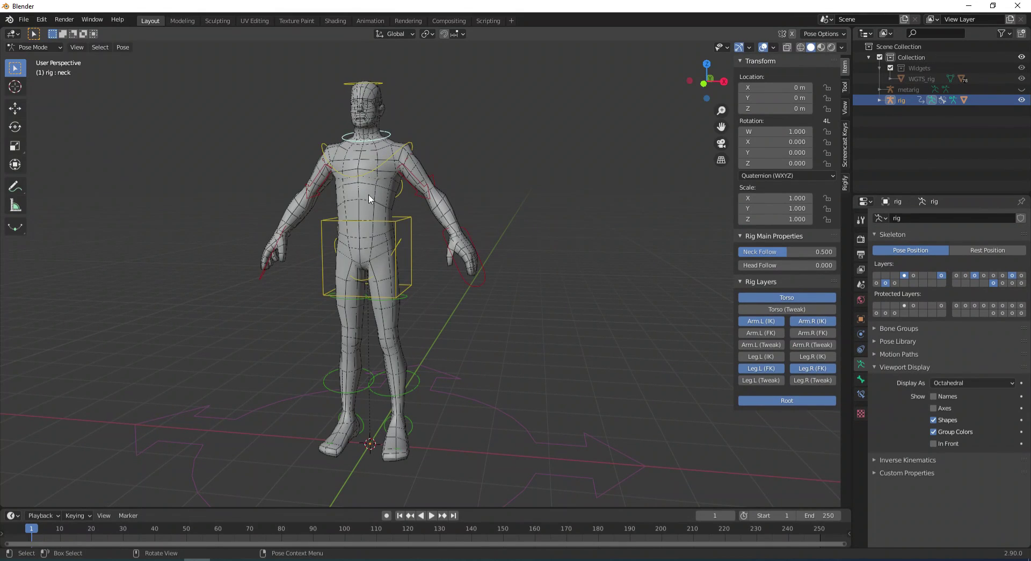
Try rotating and moving the right hand IK control on the character rig
{"action": "left_click", "coordinate": [267, 271]}
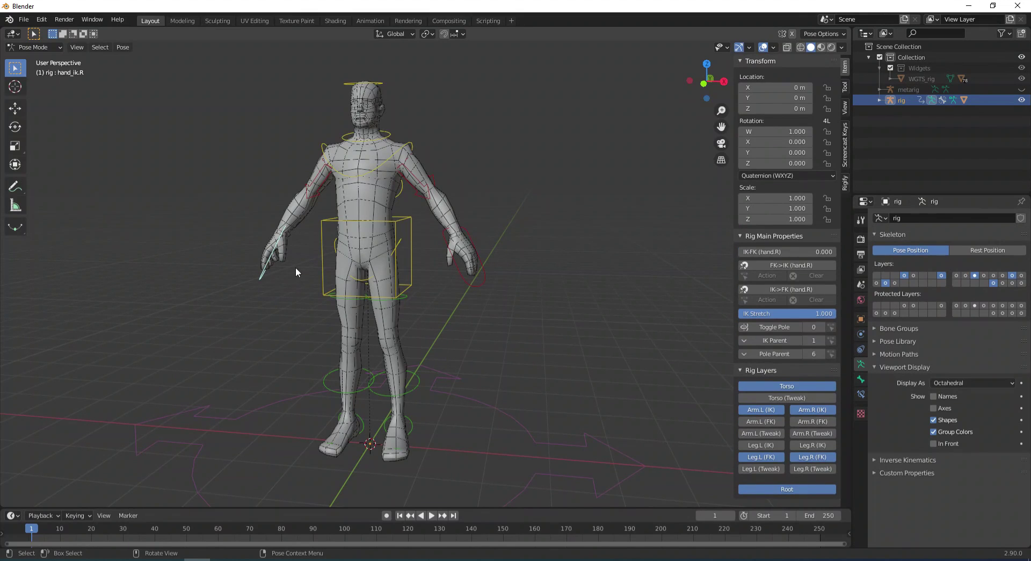
{"action": "key", "text": "r"}
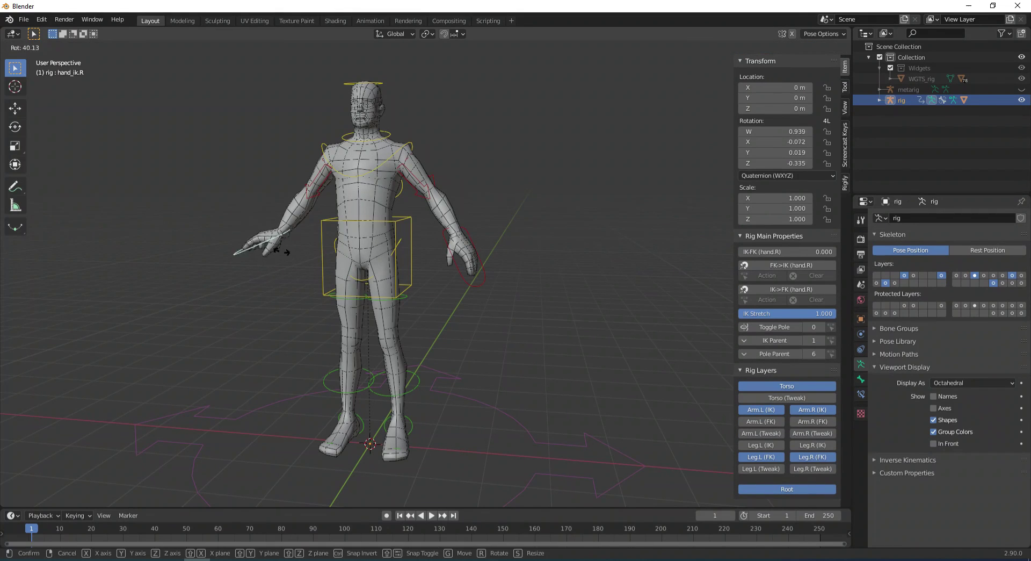
{"action": "right_click", "coordinate": [287, 253]}
{"action": "key", "text": "g"}
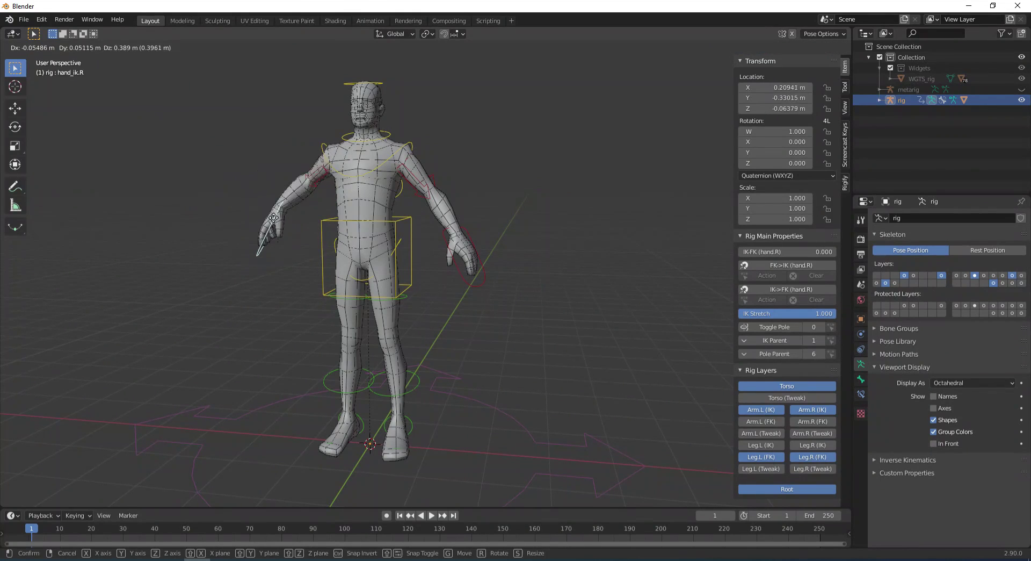
{"action": "right_click", "coordinate": [298, 243]}
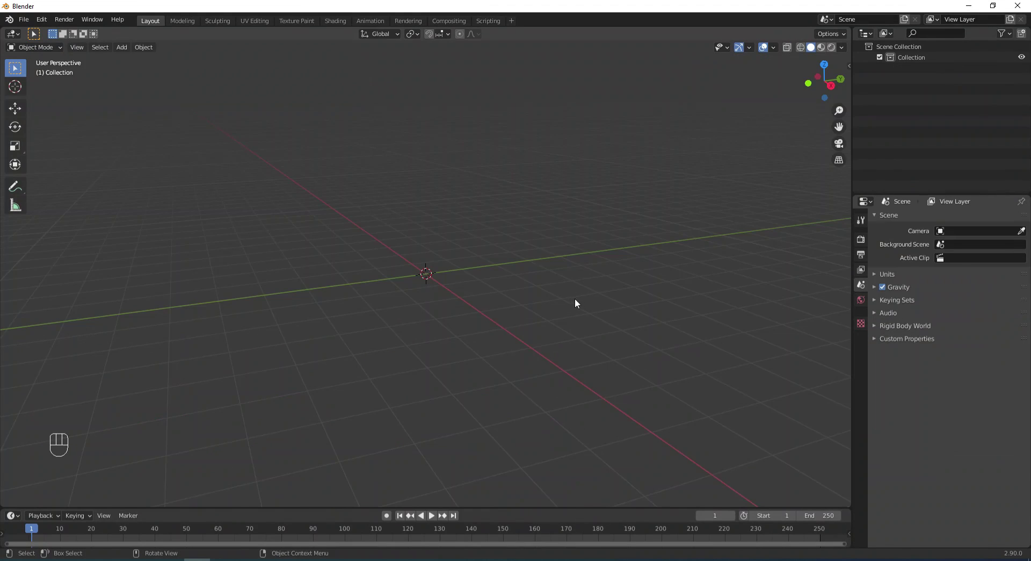
Add a cylinder mesh at the world origin
{"action": "middle_click_drag", "start_coordinate": [576, 300], "coordinate": [580, 320], "text": "shift"}
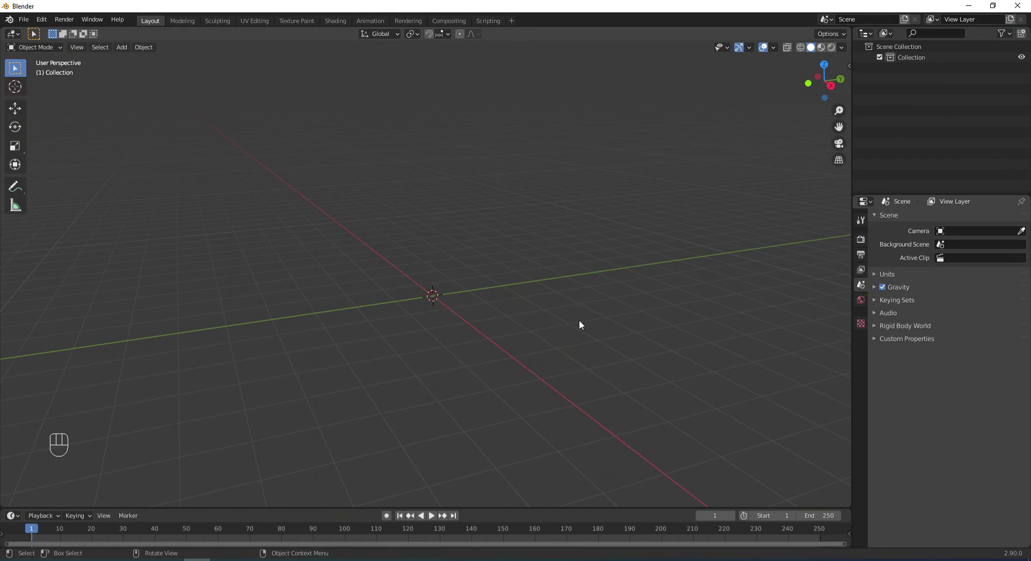
{"action": "key", "text": "shift+a"}
{"action": "mouse_move", "coordinate": [579, 322]}
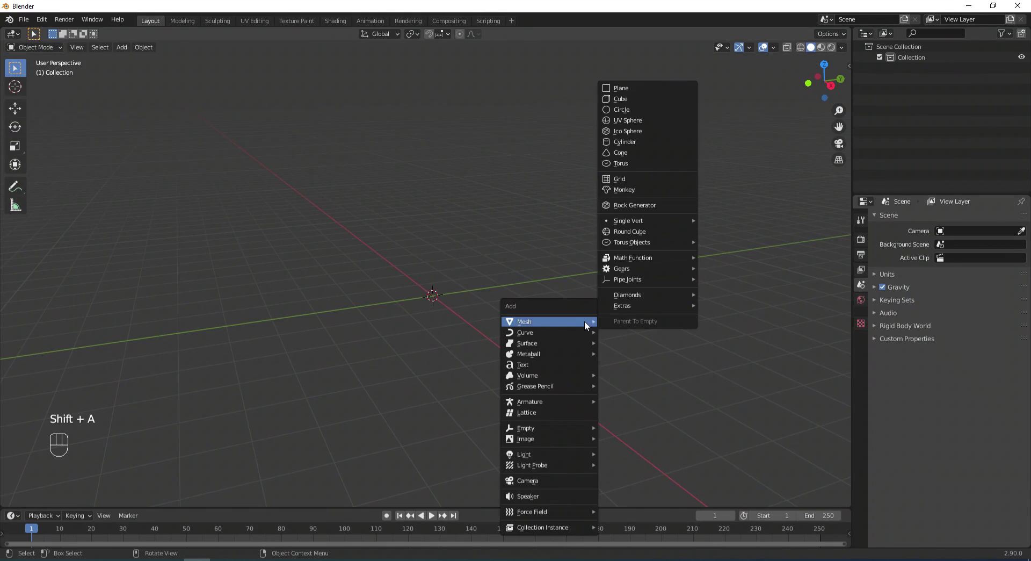
{"action": "left_click", "coordinate": [625, 142]}
{"action": "middle_click_drag", "start_coordinate": [462, 287], "coordinate": [486, 302], "text": "shift"}
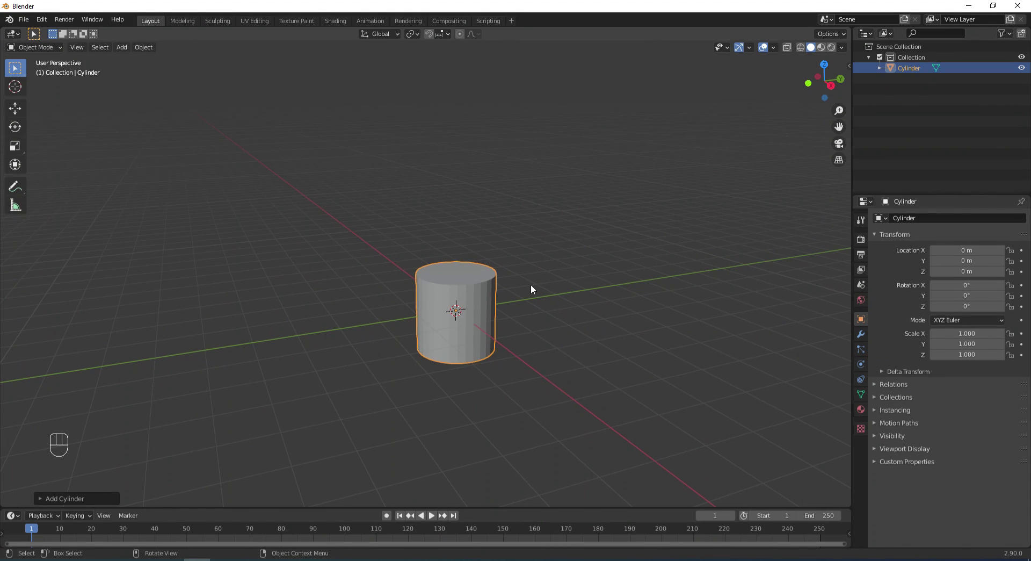
In Edit Mode, scale the whole cylinder mesh to about 0.46 and stretch it along Z into a tall, thin column
{"action": "left_click", "coordinate": [477, 298]}
{"action": "key", "text": "Tab"}
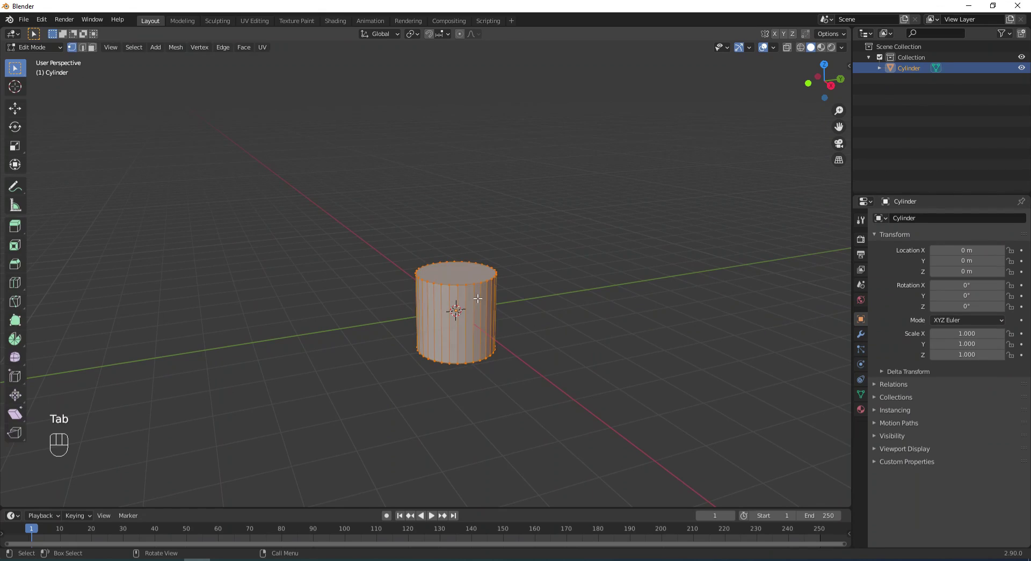
{"action": "key", "text": "s"}
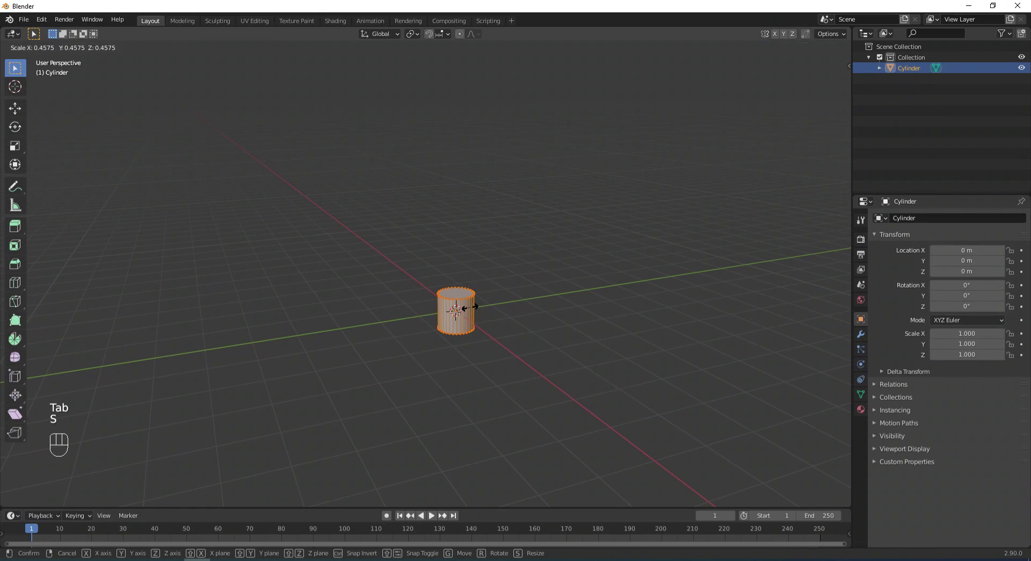
{"action": "left_click", "coordinate": [471, 306]}
{"action": "key", "text": "s"}
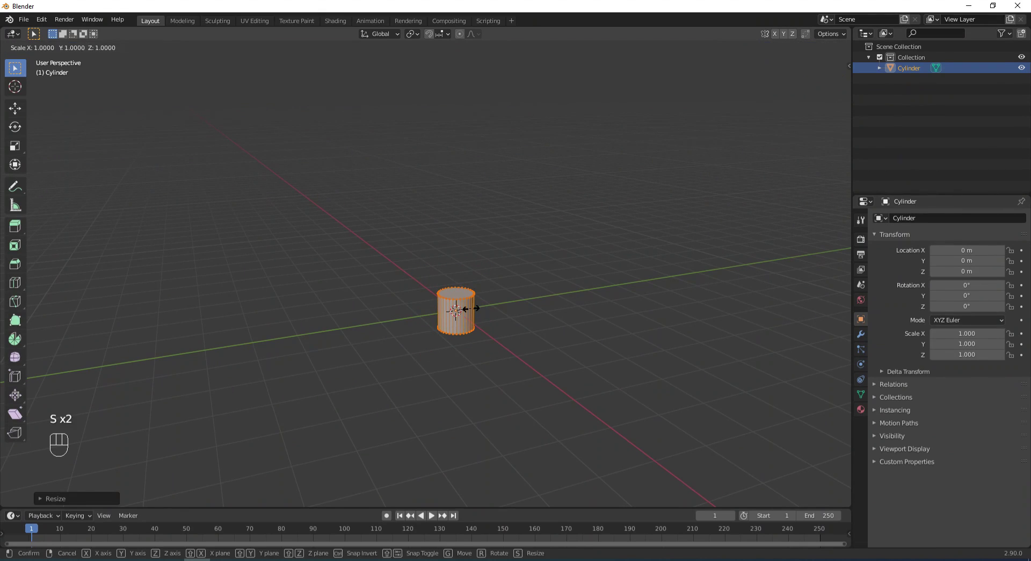
{"action": "key", "text": "z"}
{"action": "left_click", "coordinate": [551, 303]}
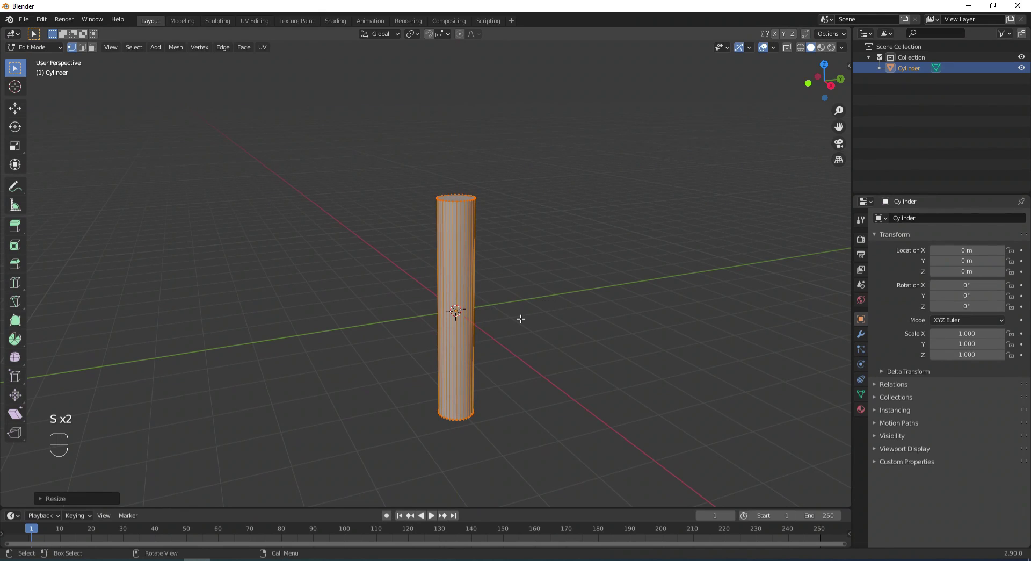
In front view, move the cylinder mesh up along Z until its base rests on the origin, and return to Object Mode
{"action": "key", "text": "KP_1"}
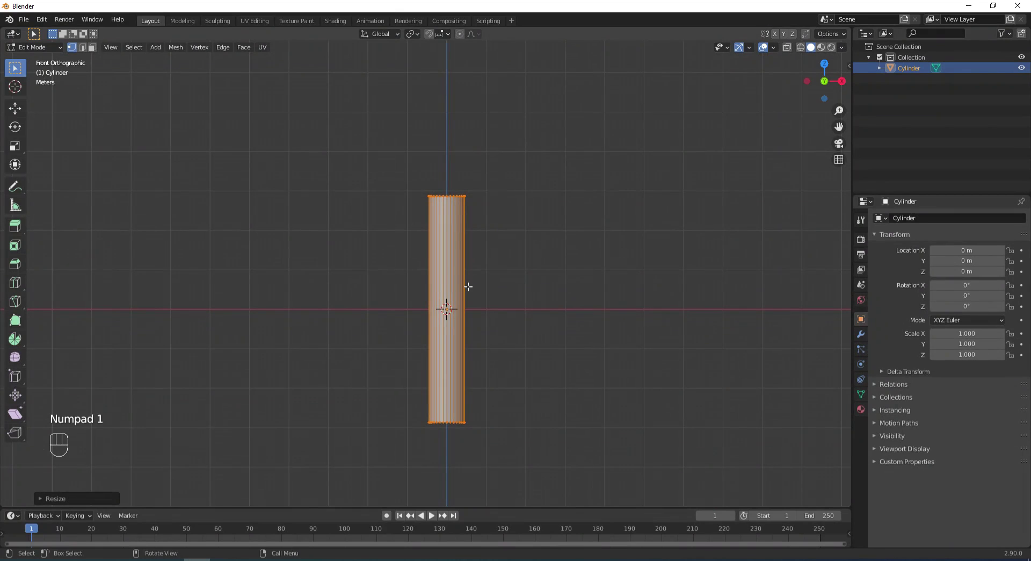
{"action": "left_click", "coordinate": [14, 110]}
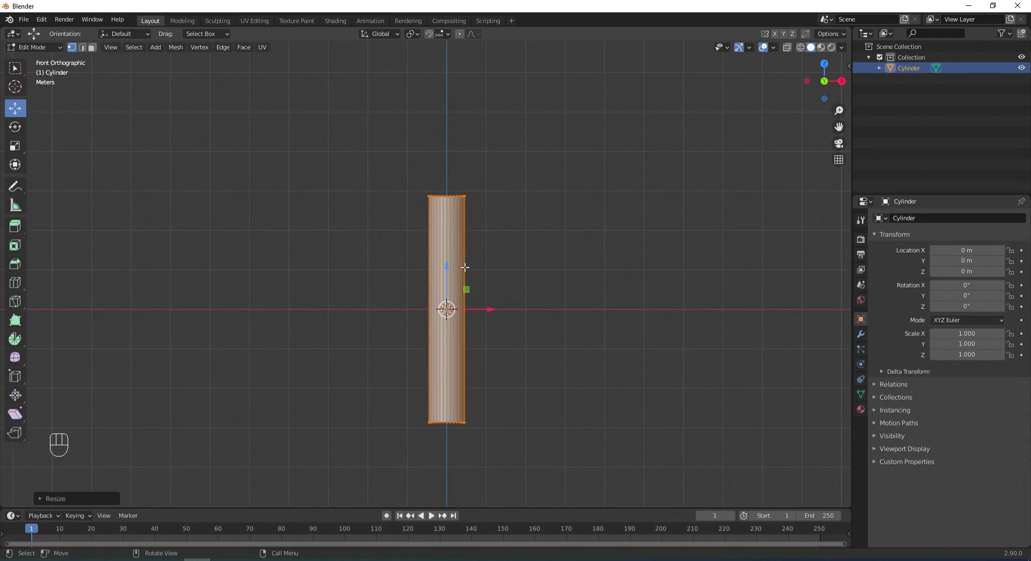
{"action": "left_click_drag", "start_coordinate": [447, 281], "coordinate": [441, 168]}
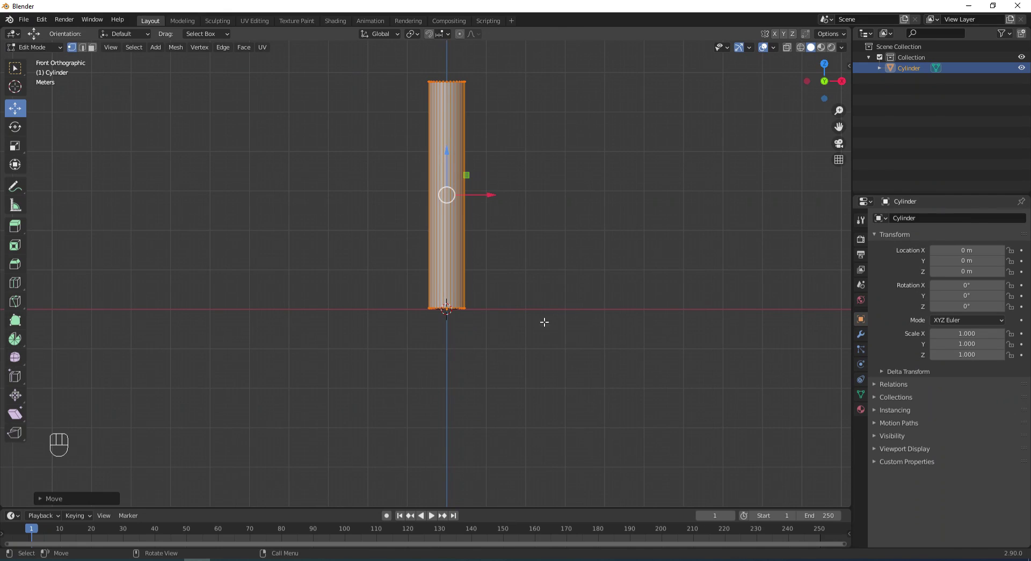
{"action": "key", "text": "Tab"}
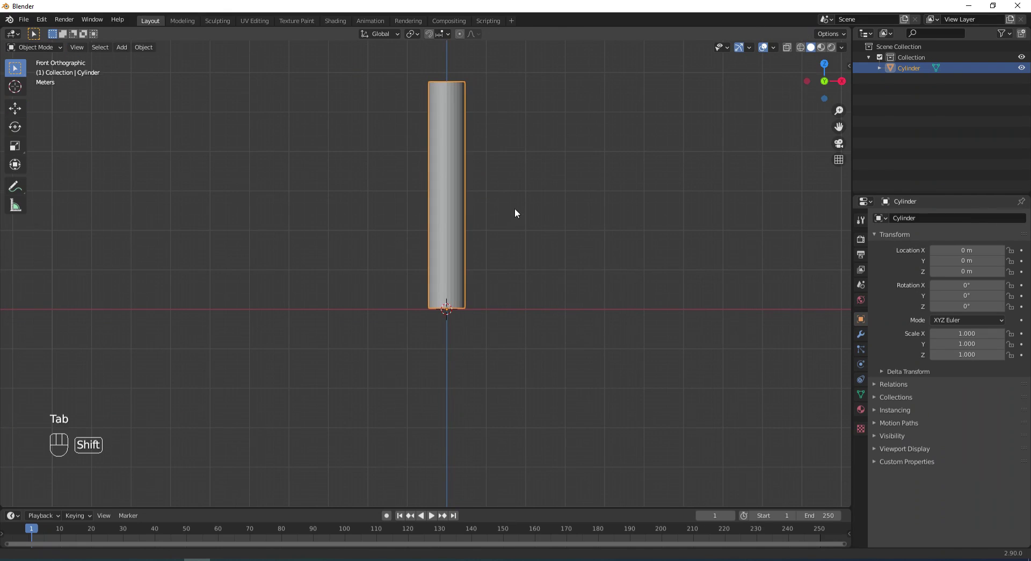
{"action": "middle_click_drag", "start_coordinate": [516, 214], "coordinate": [531, 283], "text": "shift"}
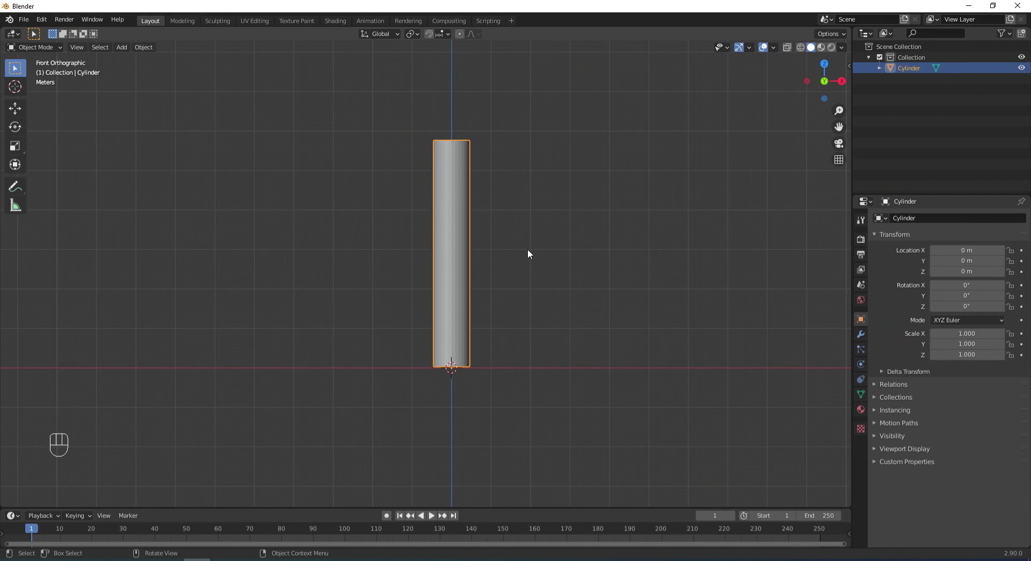
{"action": "key", "text": "shift+a"}
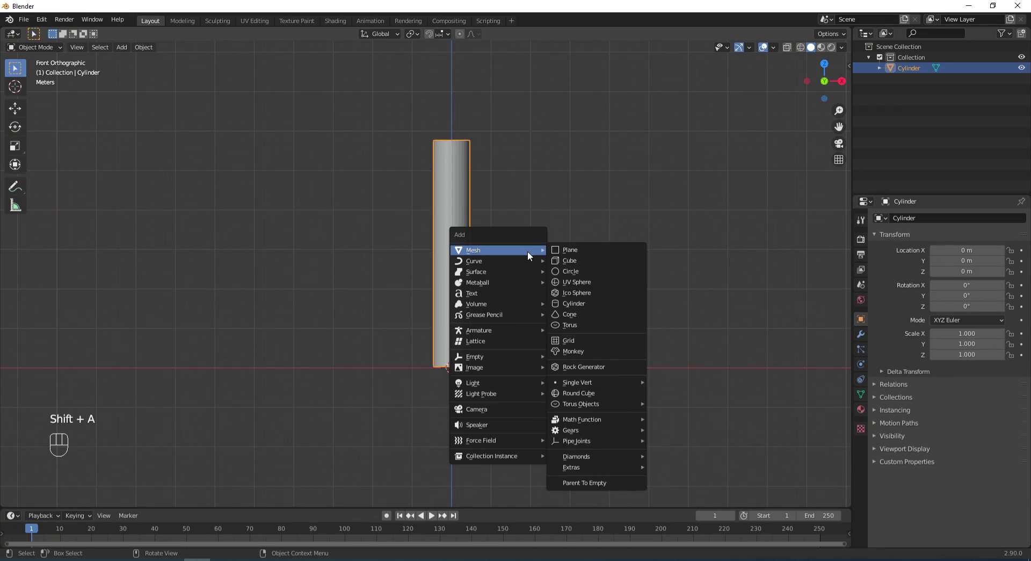
{"action": "mouse_move", "coordinate": [500, 329]}
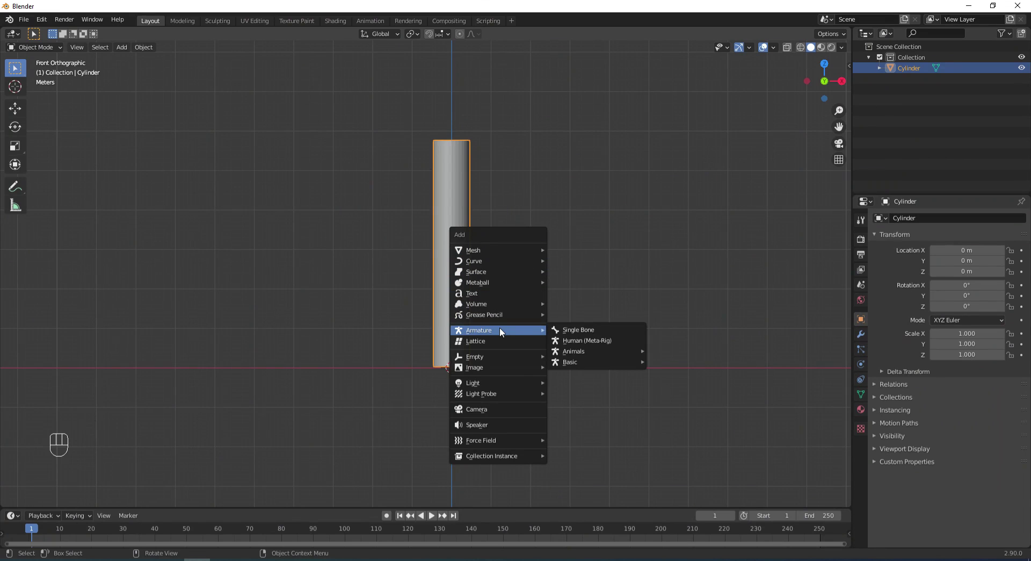
{"action": "mouse_move", "coordinate": [569, 362]}
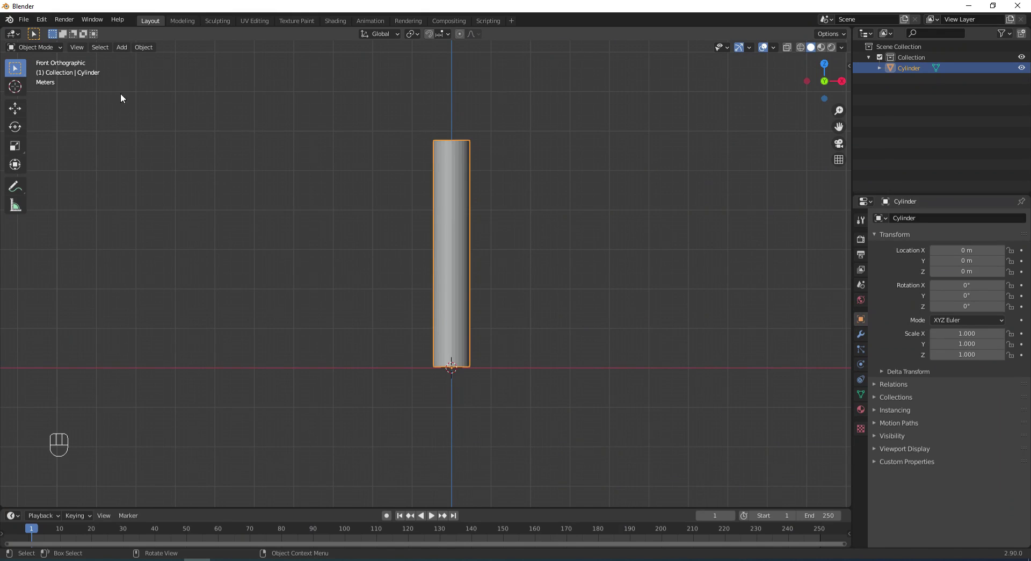
Search the add-ons in the preferences for "rig" to check Rigify, save the preferences and close them
{"action": "left_click", "coordinate": [42, 20]}
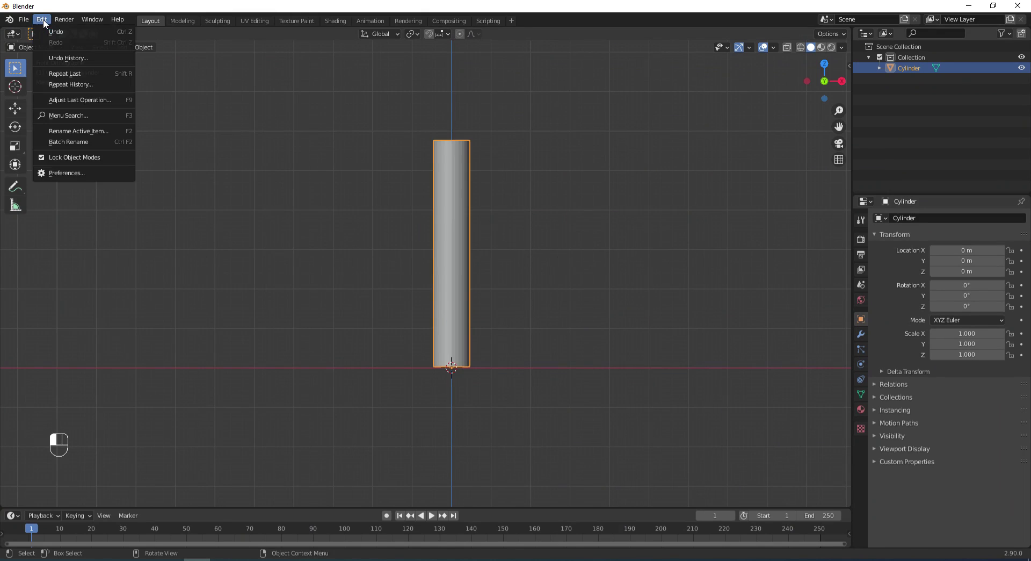
{"action": "left_click", "coordinate": [84, 170]}
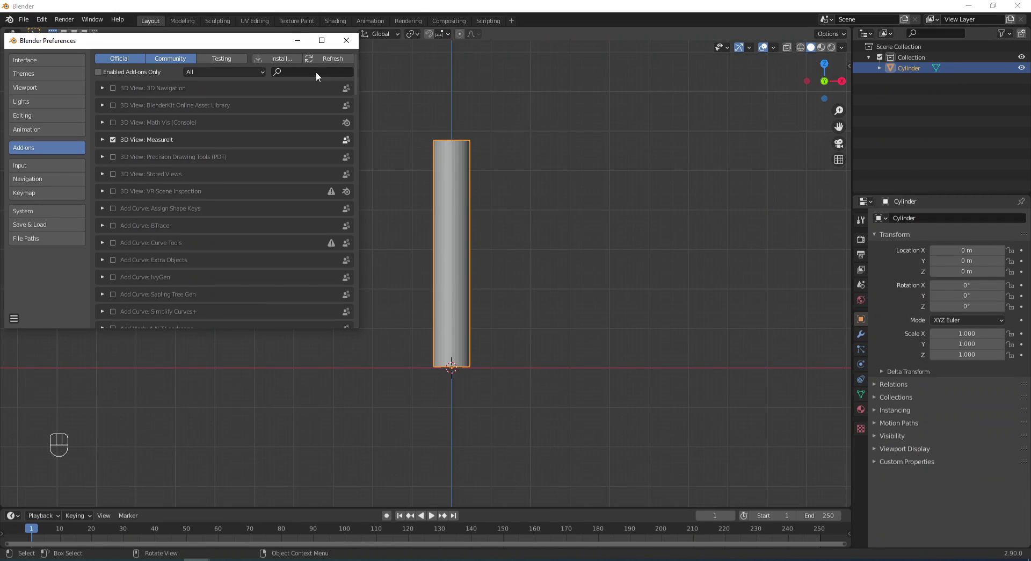
{"action": "left_click", "coordinate": [316, 72]}
{"action": "type", "text": "rig"}
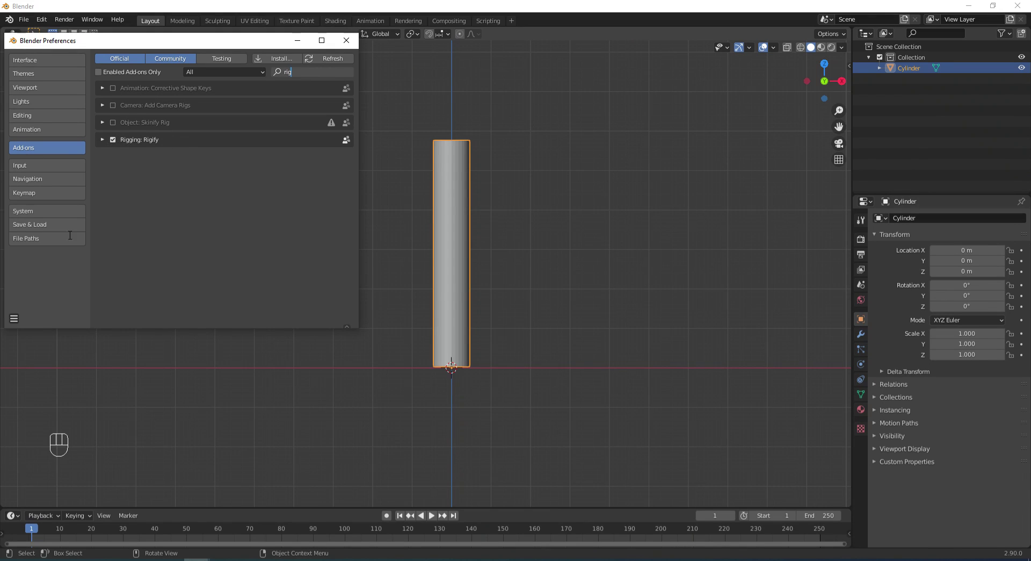
{"action": "left_click", "coordinate": [14, 318]}
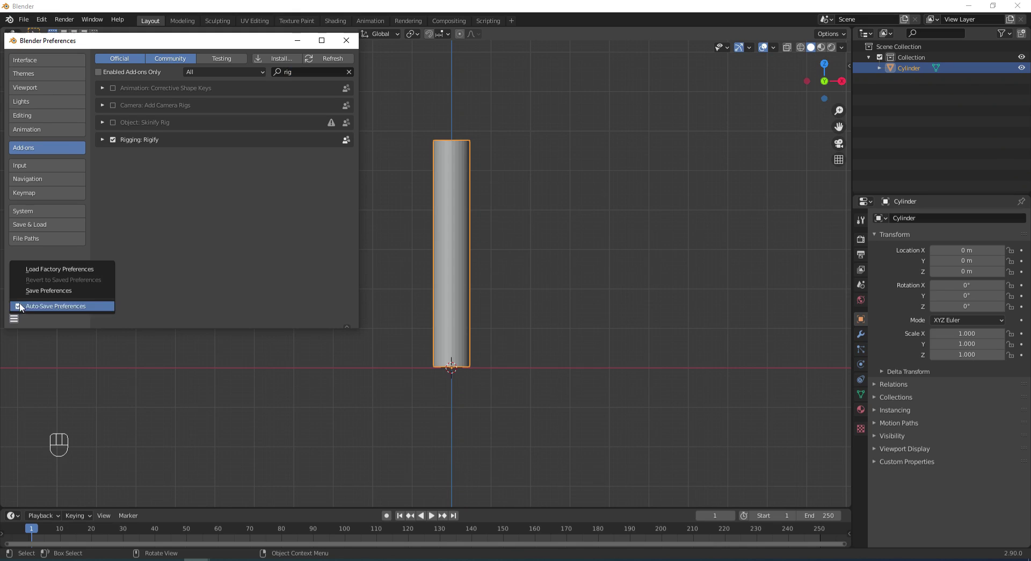
{"action": "left_click", "coordinate": [48, 290]}
{"action": "left_click", "coordinate": [346, 41]}
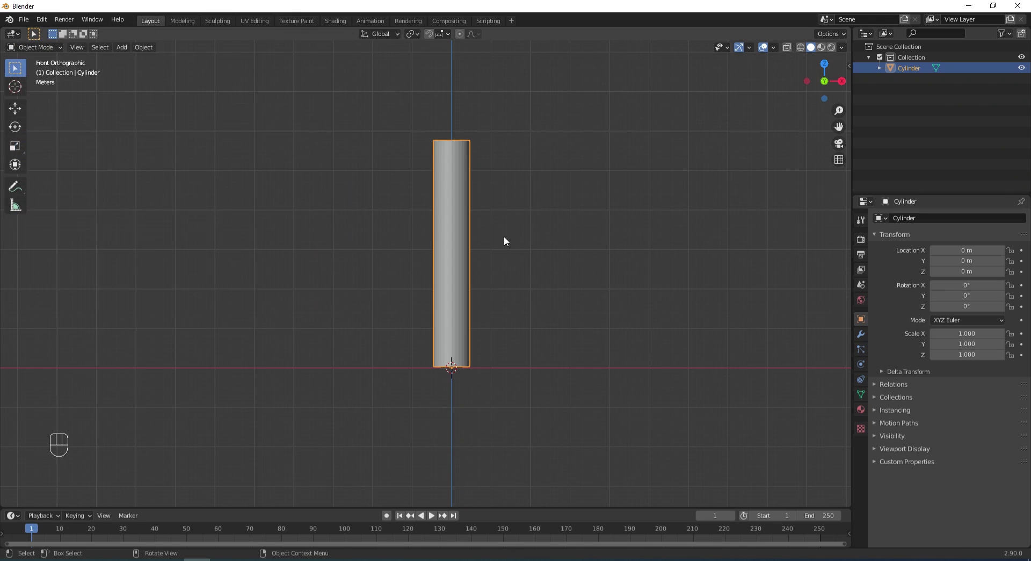
Add a single-bone armature at the origin, at the base of the cylinder
{"action": "key", "text": "shift+a"}
{"action": "mouse_move", "coordinate": [506, 234]}
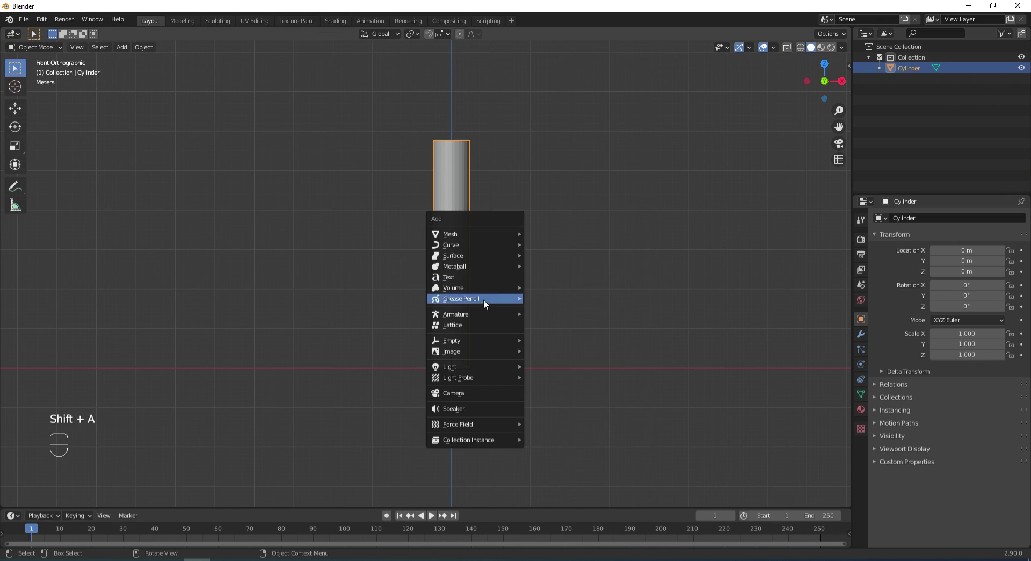
{"action": "mouse_move", "coordinate": [476, 314]}
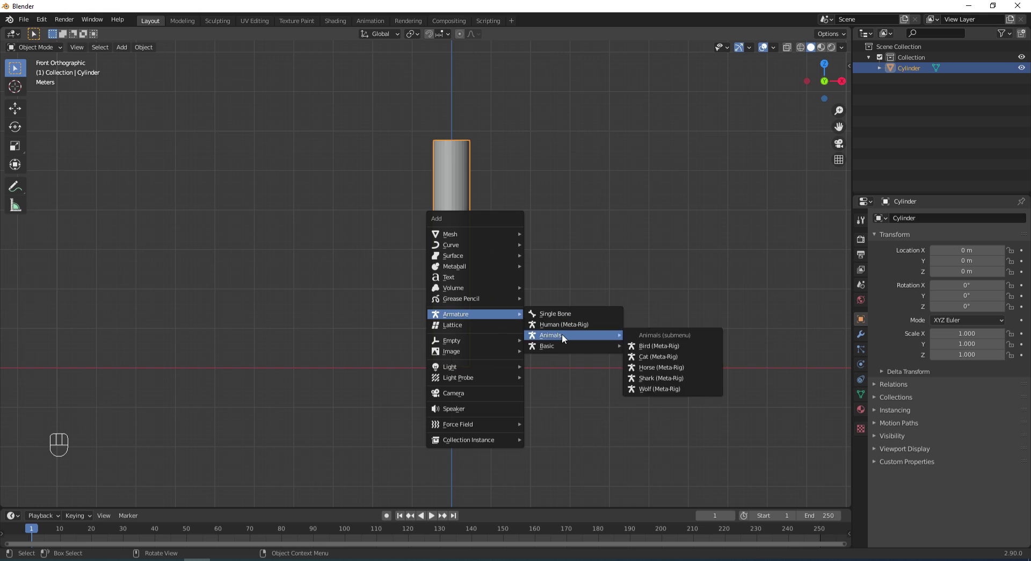
{"action": "mouse_move", "coordinate": [559, 346]}
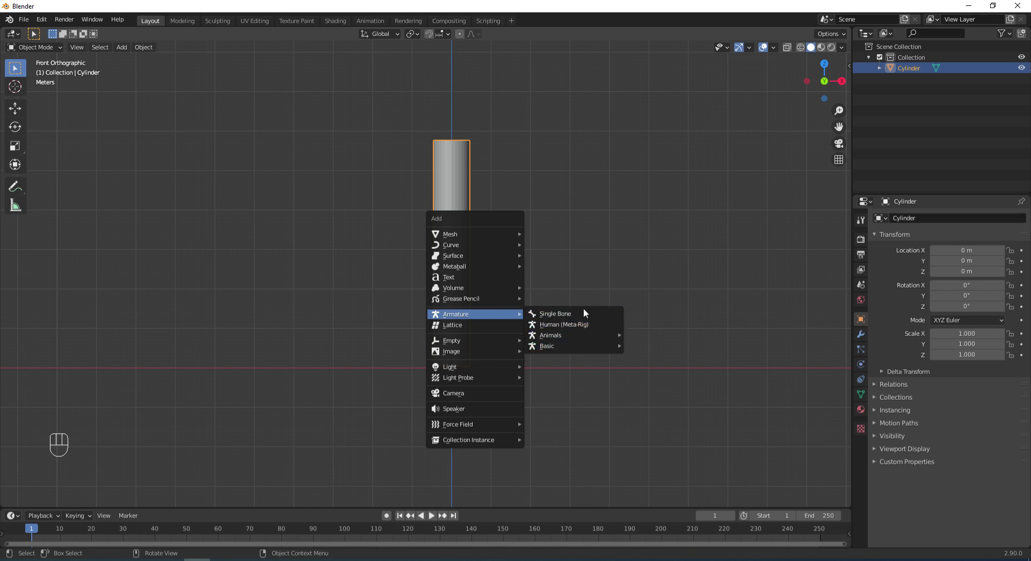
{"action": "key", "text": "shift+a"}
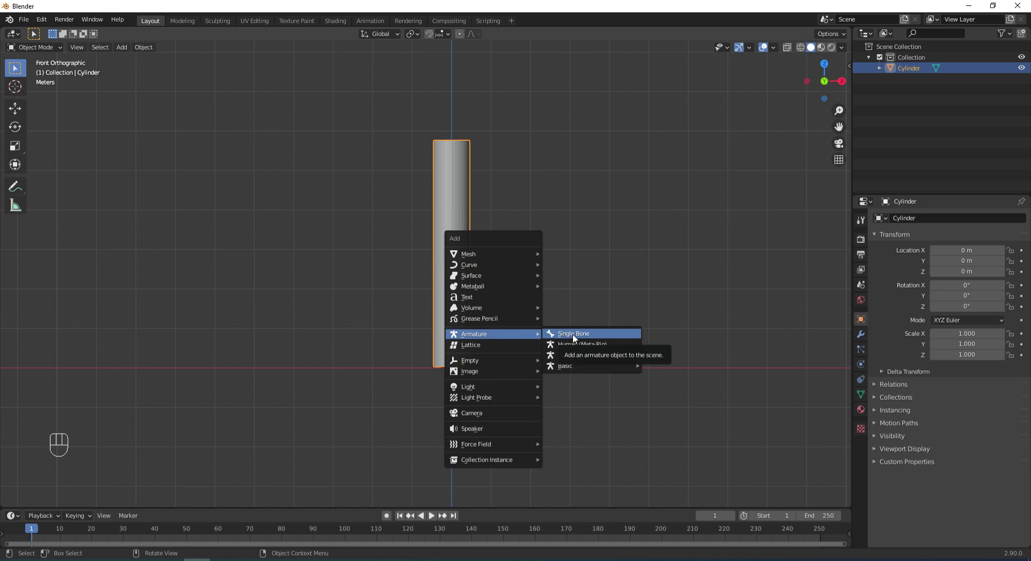
{"action": "left_click", "coordinate": [572, 334]}
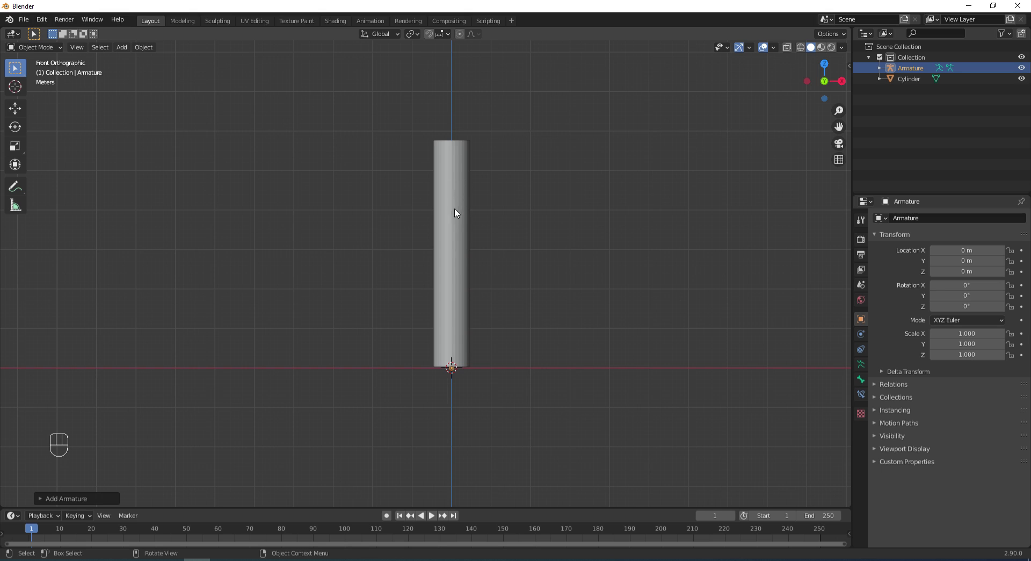
Set the armature's viewport display to In Front, so its bone draws over the cylinder
{"action": "left_click", "coordinate": [861, 364]}
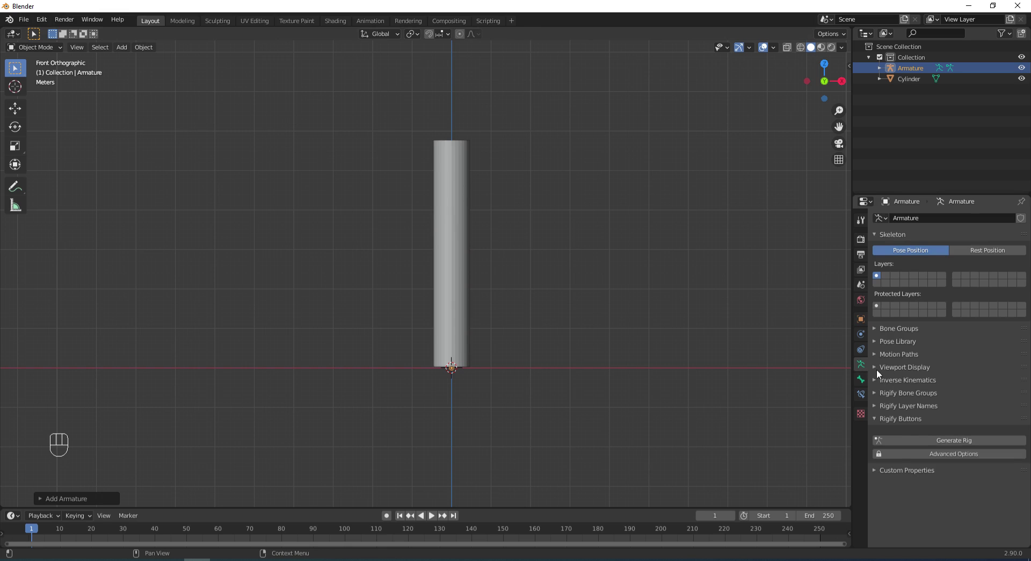
{"action": "left_click", "coordinate": [876, 368]}
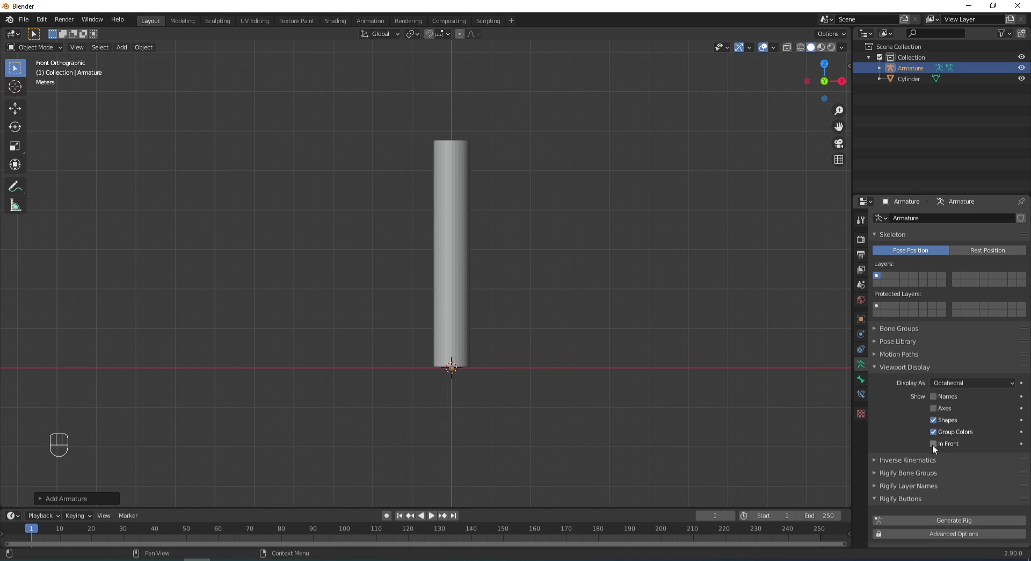
{"action": "left_click", "coordinate": [933, 444]}
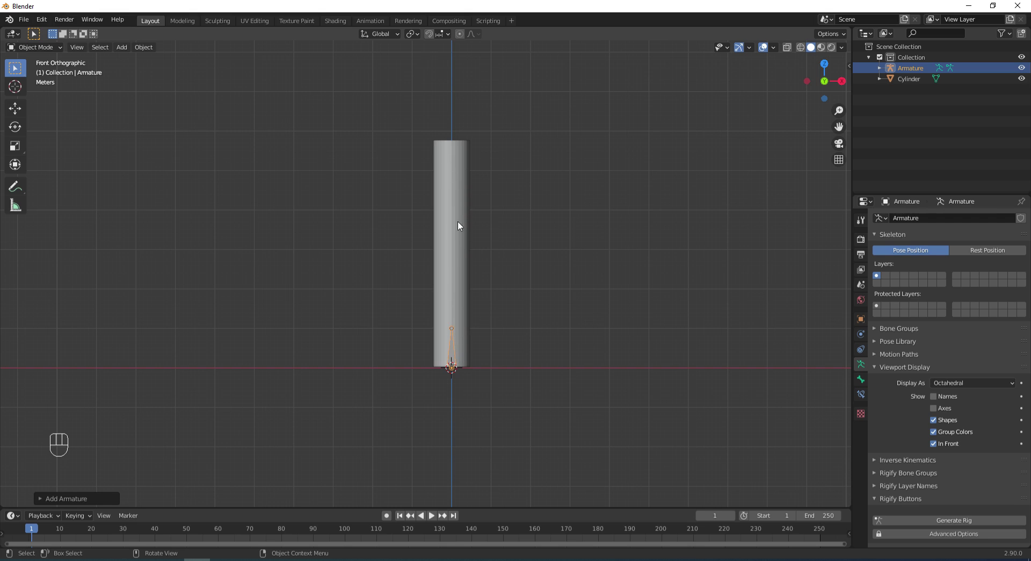
In Edit Mode, add nine evenly spaced horizontal loop cuts along the cylinder's height without sliding them, and return to Object Mode
{"action": "left_click", "coordinate": [446, 231]}
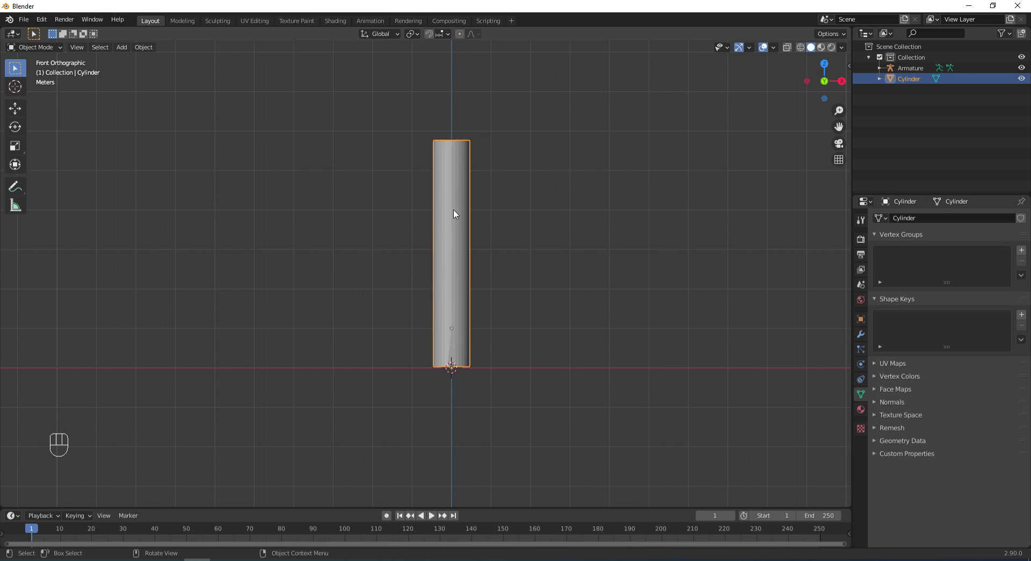
{"action": "key", "text": "Tab"}
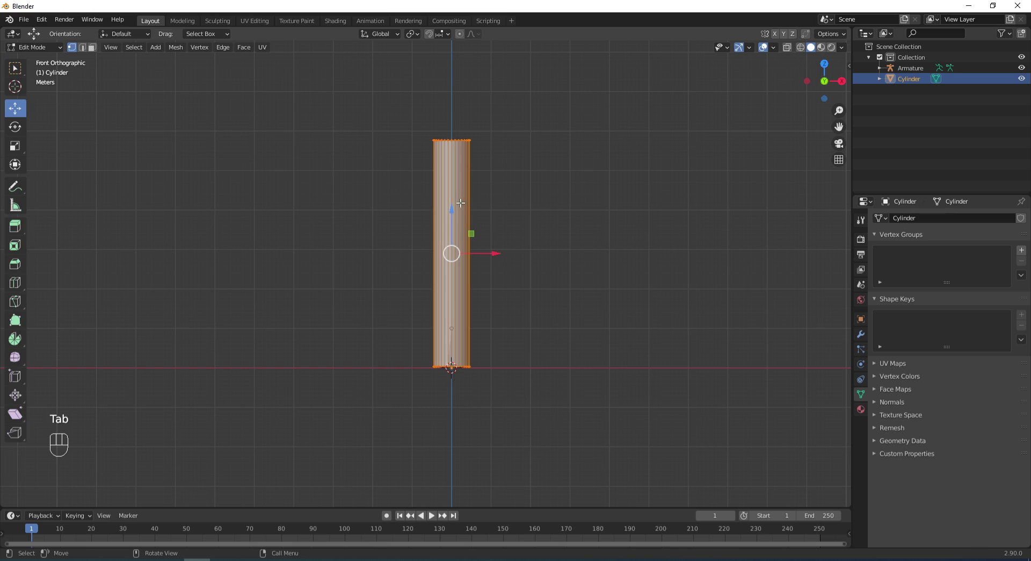
{"action": "key", "text": "ctrl+r"}
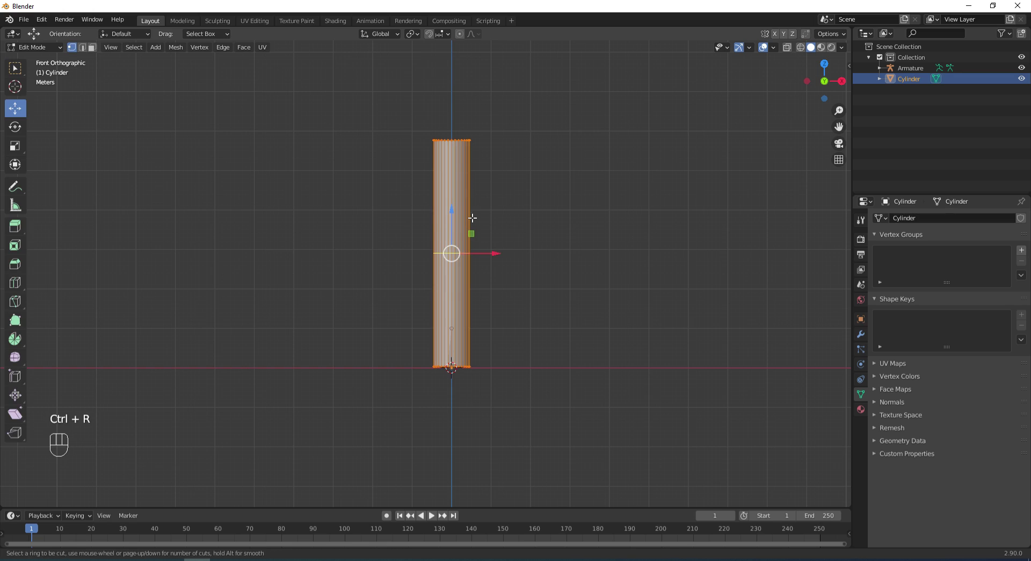
{"action": "scroll", "coordinate": [471, 223], "scroll_direction": "up", "scroll_amount": 3}
{"action": "scroll", "coordinate": [471, 225], "scroll_direction": "up", "scroll_amount": 4}
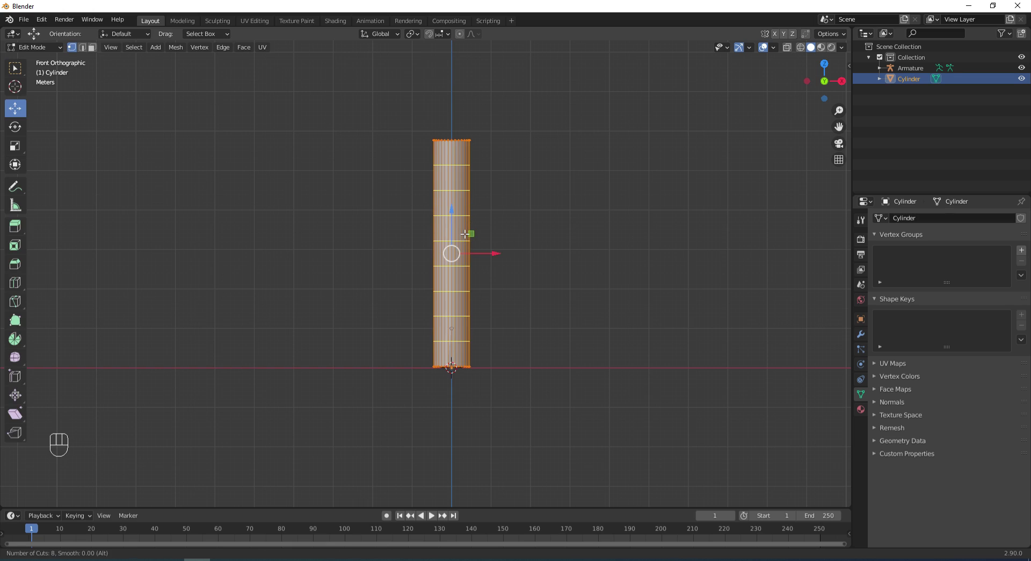
{"action": "scroll", "coordinate": [466, 234], "scroll_direction": "up", "scroll_amount": 1}
{"action": "left_click", "coordinate": [465, 234]}
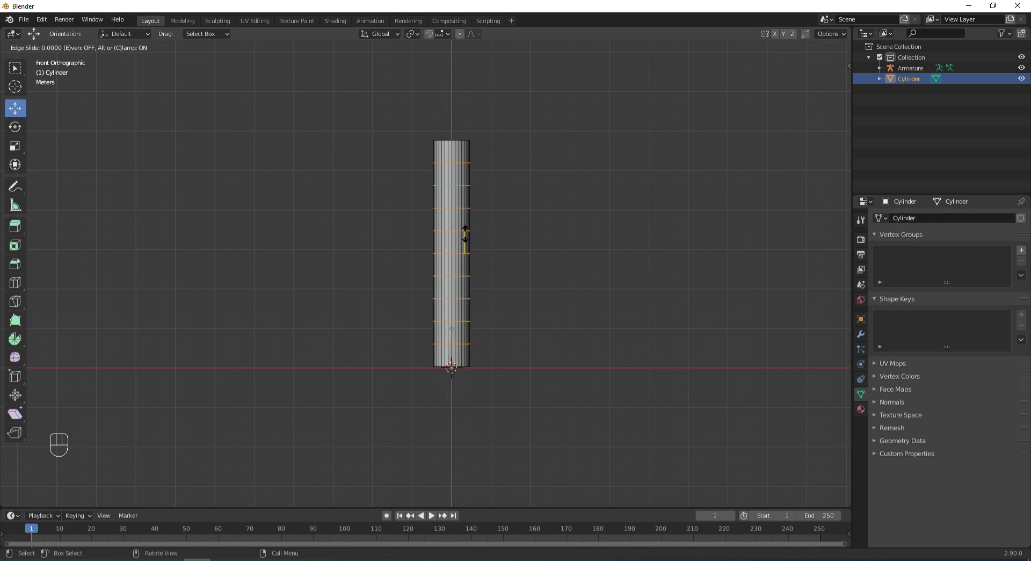
{"action": "left_click", "coordinate": [466, 234]}
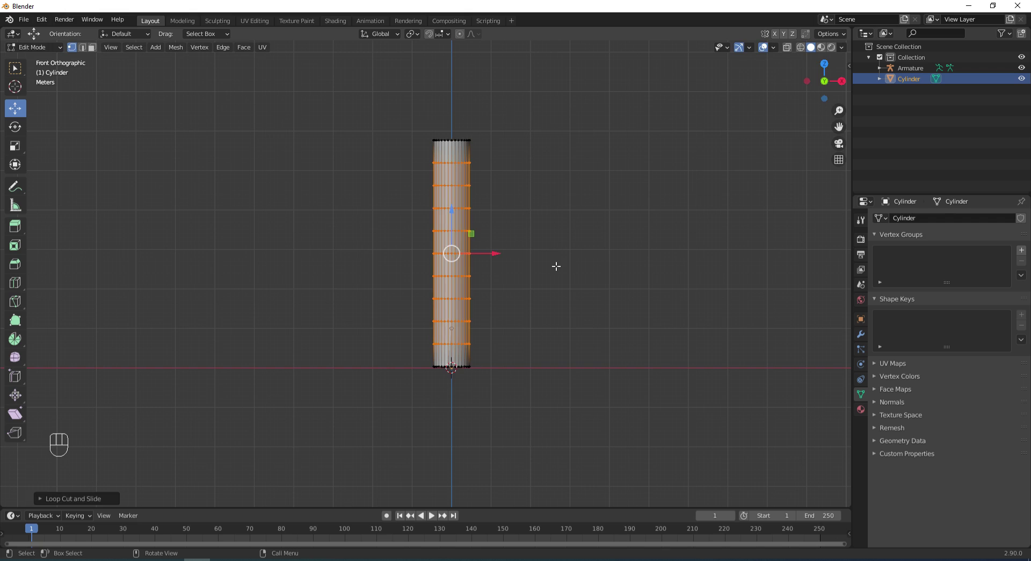
{"action": "key", "text": "Tab"}
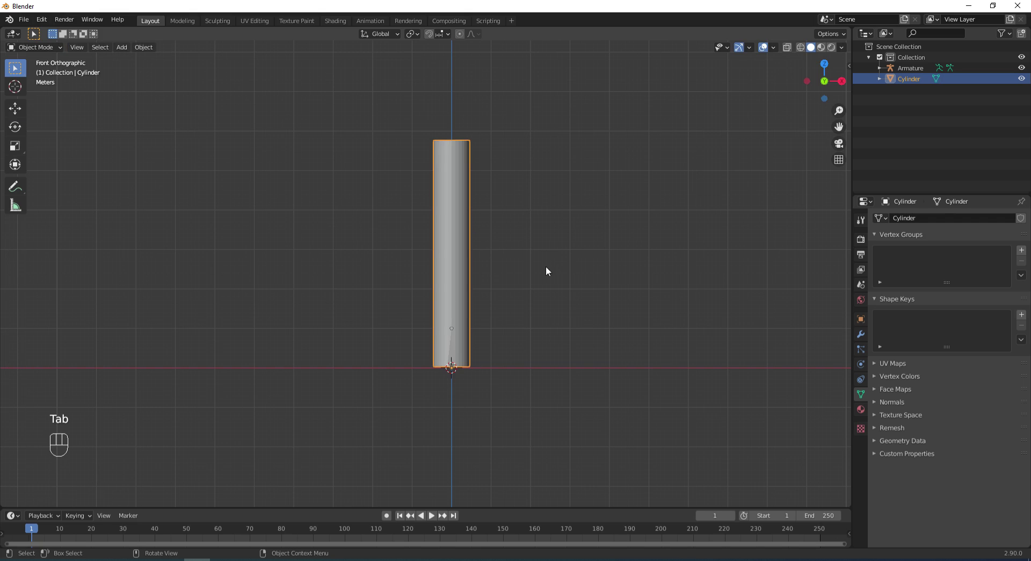
In Edit Mode, raise the bone's tip along Z to about double its length, and return the armature to Object Mode
{"action": "left_click", "coordinate": [452, 356]}
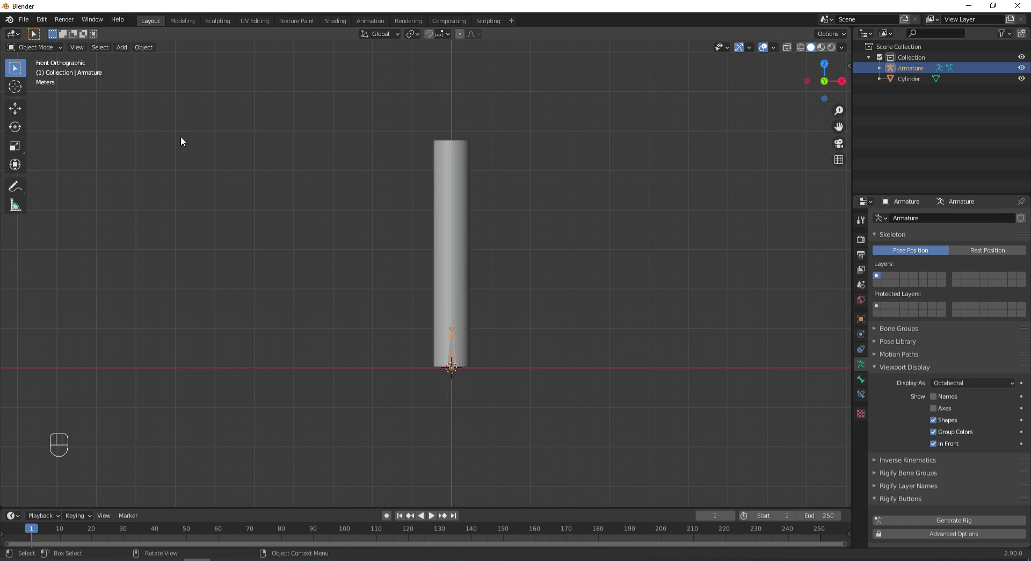
{"action": "key", "text": "Tab"}
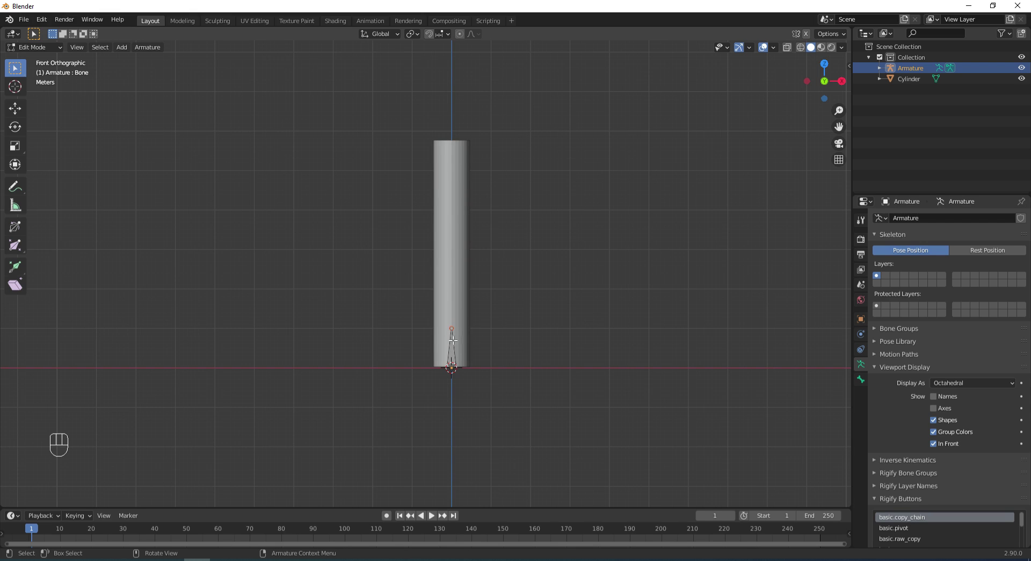
{"action": "left_click", "coordinate": [15, 108]}
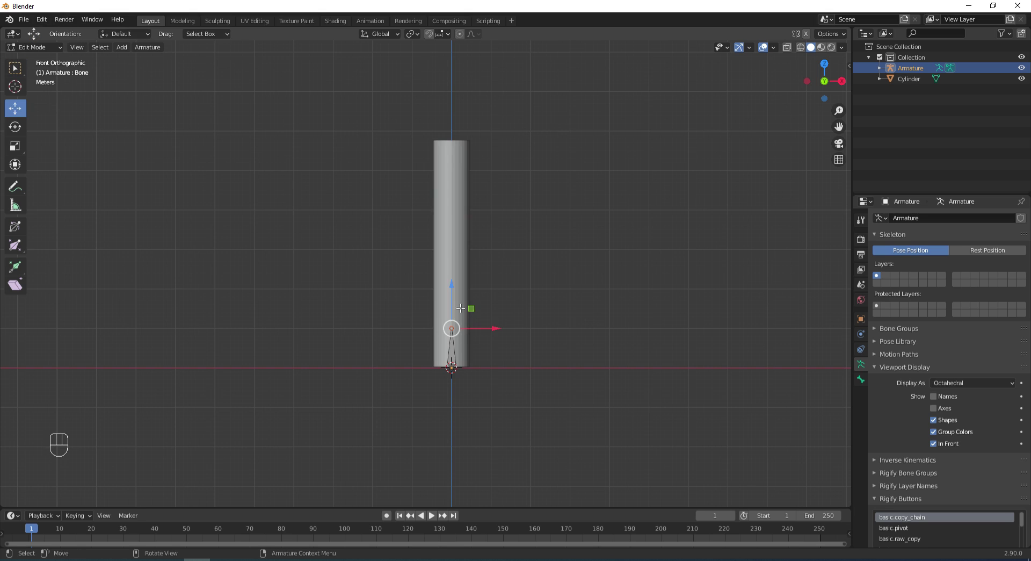
{"action": "left_click_drag", "start_coordinate": [451, 328], "coordinate": [452, 264]}
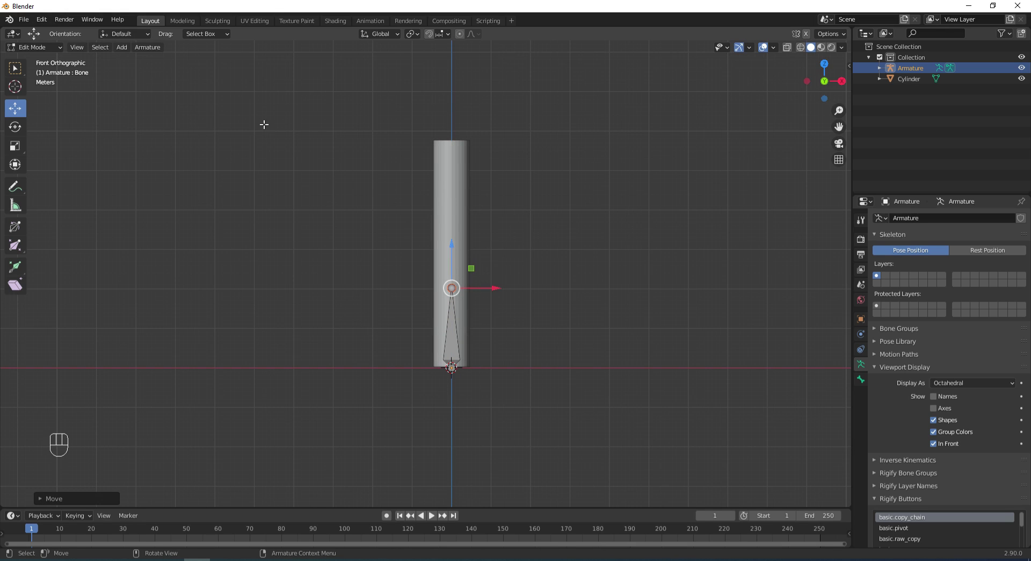
{"action": "left_click", "coordinate": [47, 48]}
{"action": "left_click", "coordinate": [38, 60]}
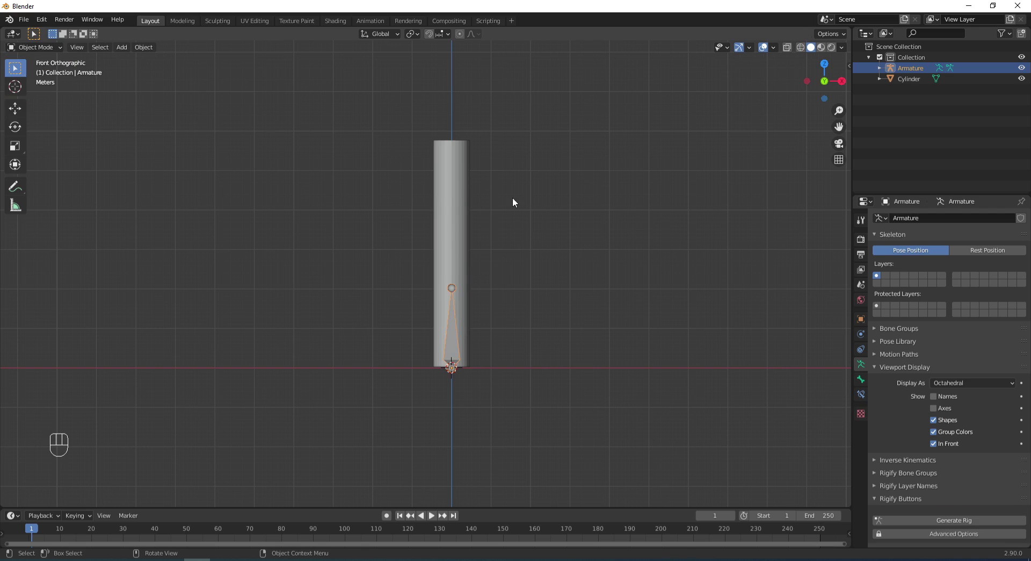
Turn on the Wireframe viewport display for the cylinder and deselect it
{"action": "left_click", "coordinate": [449, 199]}
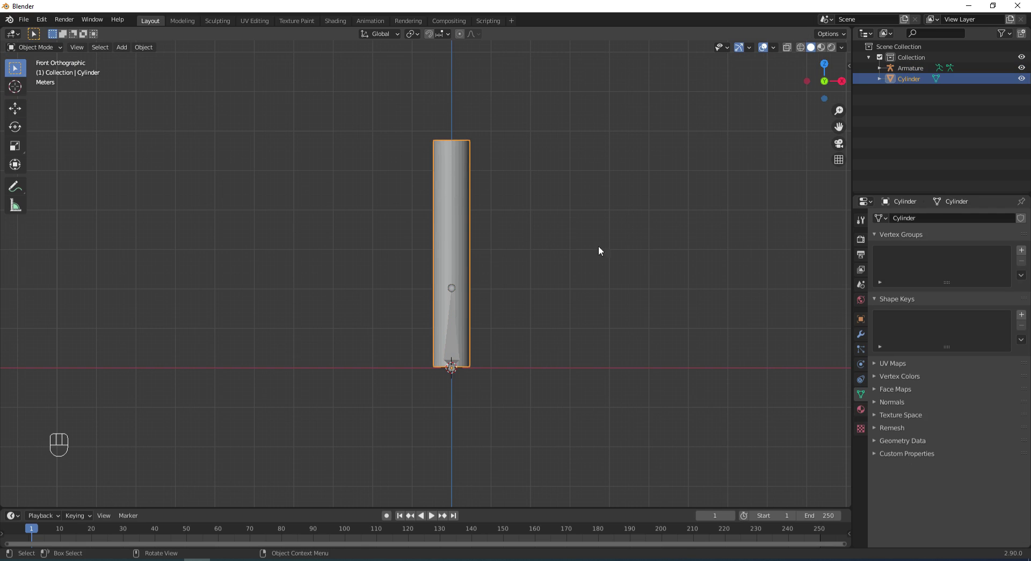
{"action": "left_click", "coordinate": [860, 321]}
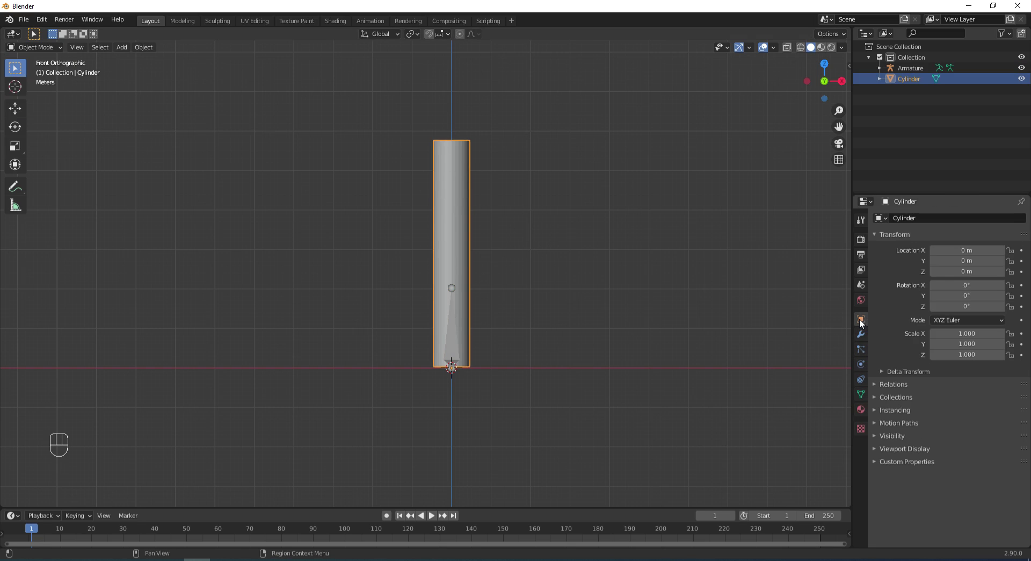
{"action": "left_click", "coordinate": [875, 448]}
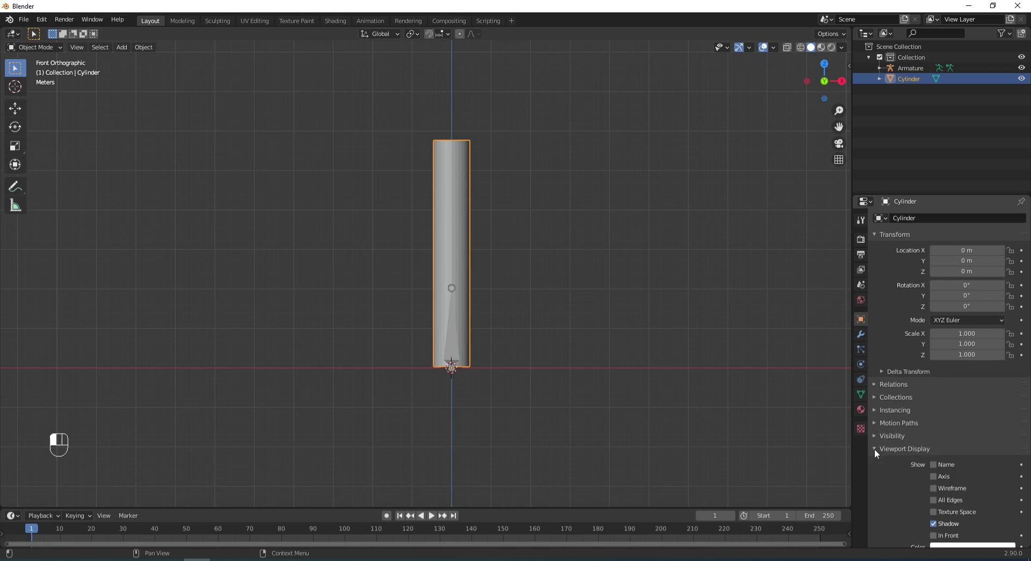
{"action": "scroll", "coordinate": [955, 476], "scroll_direction": "down", "scroll_amount": 1}
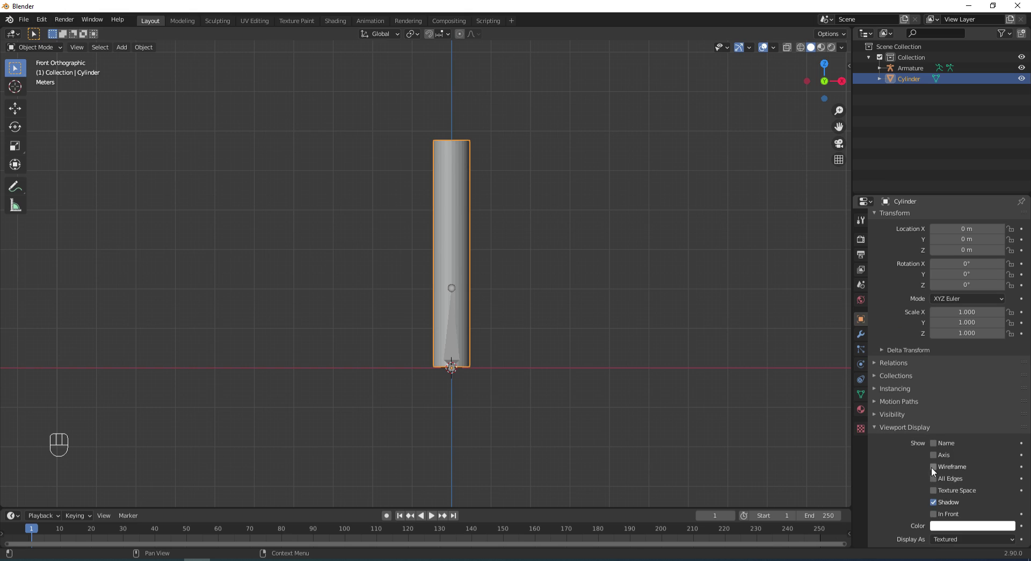
{"action": "left_click", "coordinate": [933, 466]}
{"action": "left_click", "coordinate": [532, 245]}
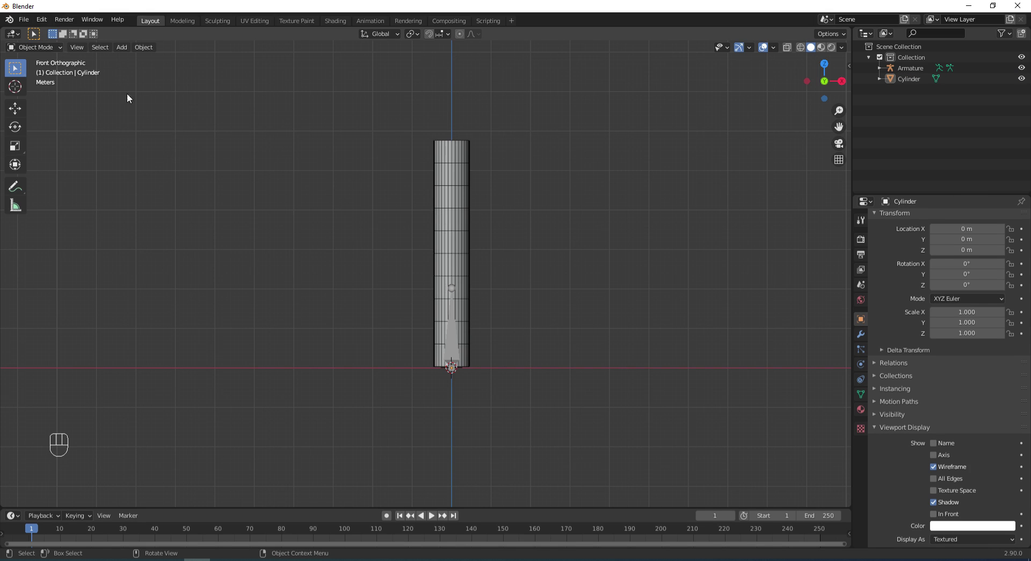
Put the armature in Edit Mode and raise the bone's tip along Z to 2.35 m, near the cylinder's fourth edge loop
{"action": "left_click", "coordinate": [451, 330]}
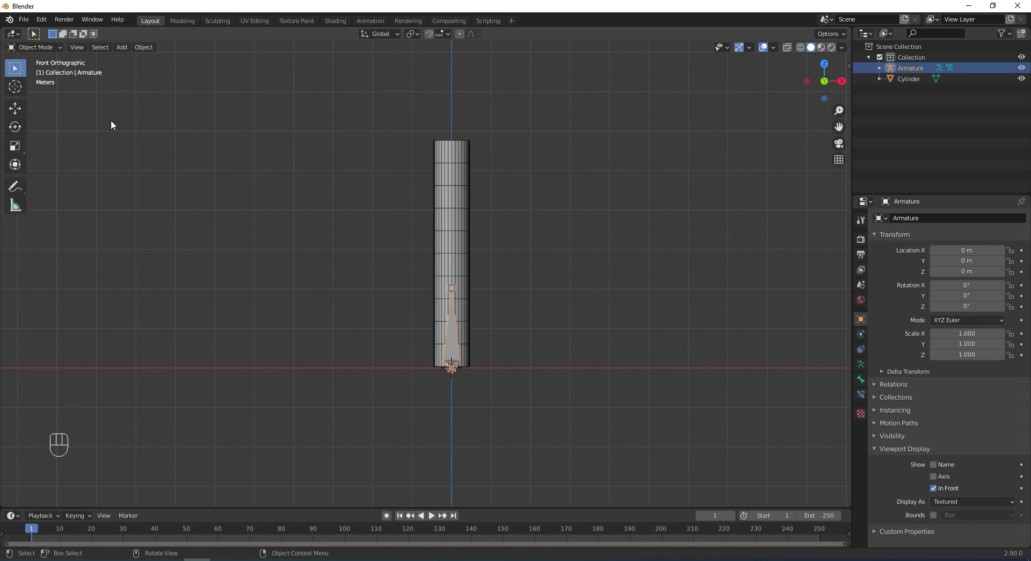
{"action": "left_click", "coordinate": [33, 48]}
{"action": "left_click", "coordinate": [40, 67]}
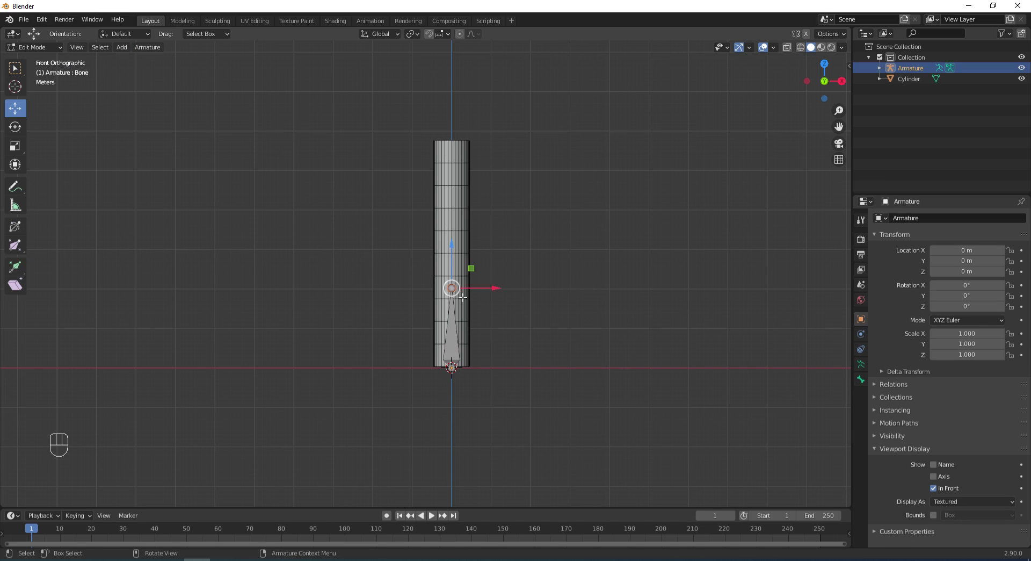
{"action": "mouse_move", "coordinate": [451, 262]}
{"action": "left_mouse_down"}
{"action": "mouse_move", "coordinate": [451, 232]}
{"action": "mouse_move", "coordinate": [452, 249]}
{"action": "left_mouse_up"}
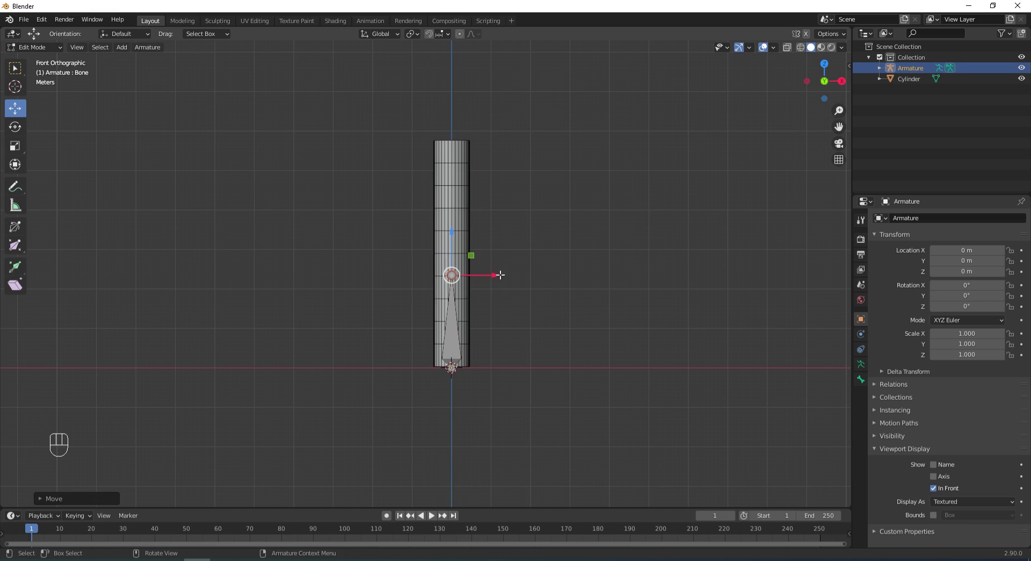
Circle the joint at the bone's upper end with a freehand annotation, erase it, and return to the selection tool
{"action": "left_click", "coordinate": [15, 186]}
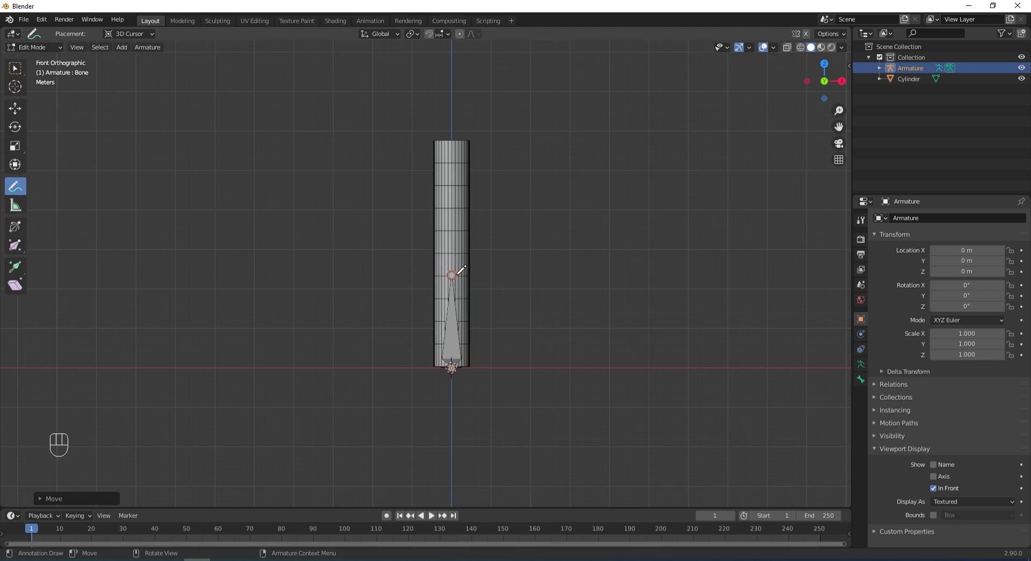
{"action": "mouse_move", "coordinate": [458, 273]}
{"action": "left_mouse_down"}
{"action": "mouse_move", "coordinate": [449, 266]}
{"action": "mouse_move", "coordinate": [462, 287]}
{"action": "mouse_move", "coordinate": [460, 266]}
{"action": "left_mouse_up"}
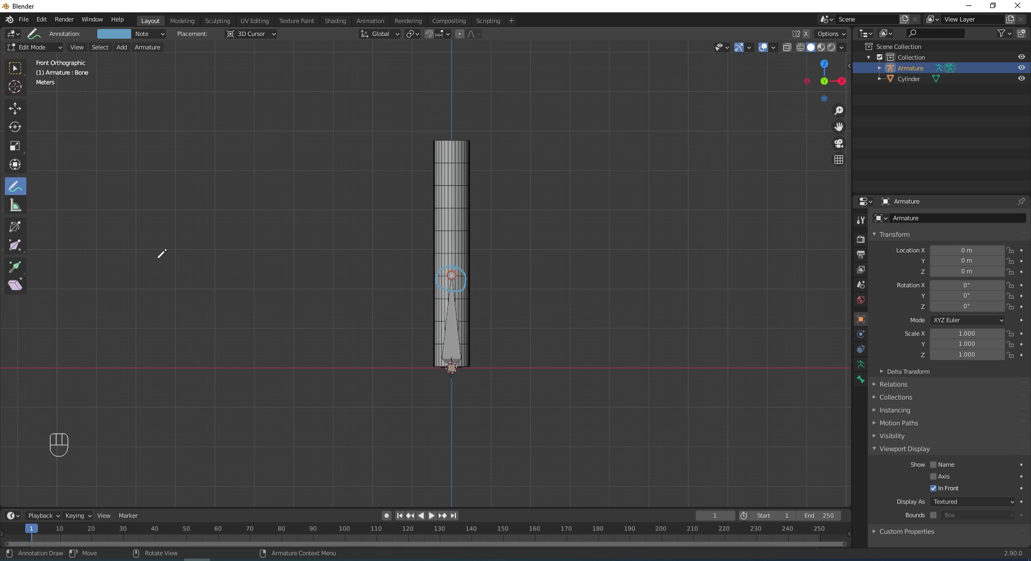
{"action": "left_click_drag", "start_coordinate": [15, 186], "coordinate": [64, 256]}
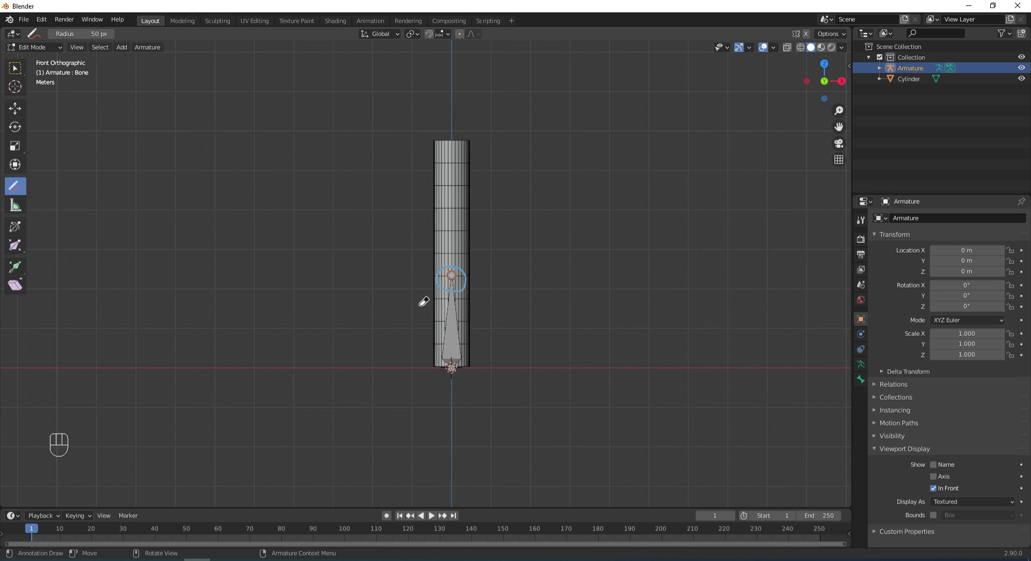
{"action": "mouse_move", "coordinate": [454, 266]}
{"action": "left_mouse_down"}
{"action": "mouse_move", "coordinate": [441, 280]}
{"action": "mouse_move", "coordinate": [465, 269]}
{"action": "left_mouse_up"}
{"action": "left_click", "coordinate": [14, 68]}
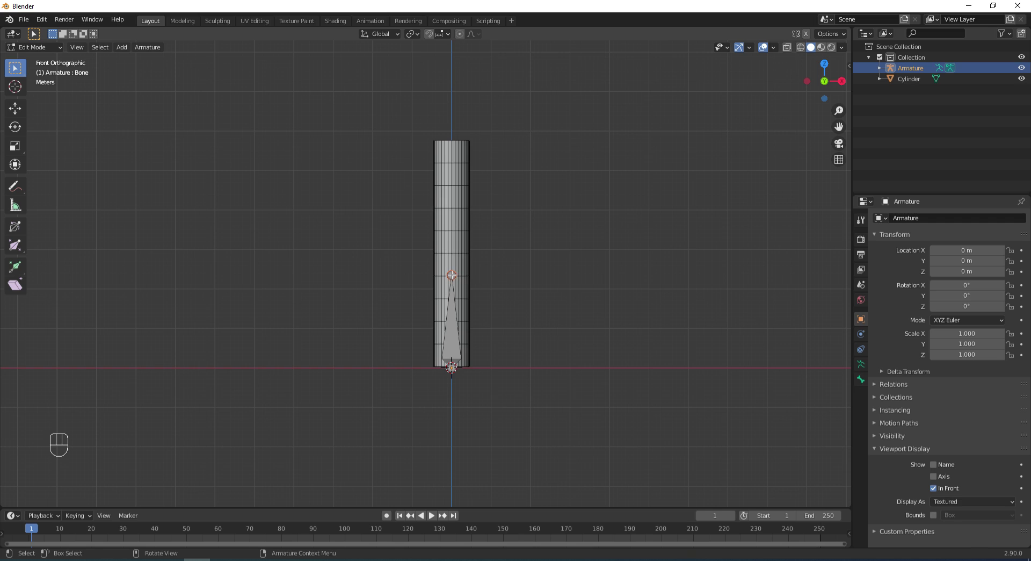
Extrude two more bones upward along Z, one about 2.27 m long and one reaching the cylinder's top, and leave Edit Mode
{"action": "key", "text": "e"}
{"action": "key", "text": "z"}
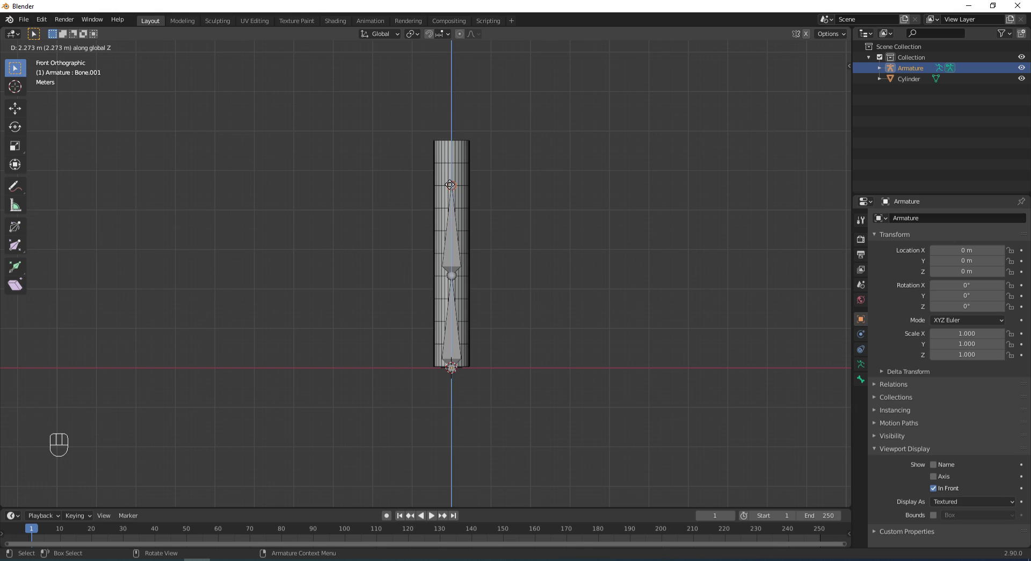
{"action": "left_click", "coordinate": [451, 185]}
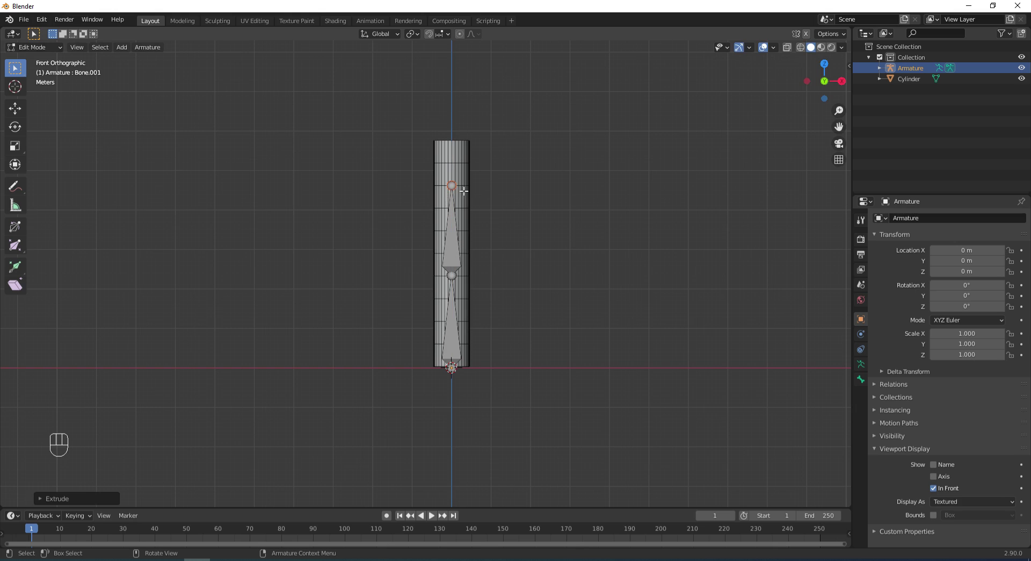
{"action": "key", "text": "e"}
{"action": "key", "text": "z"}
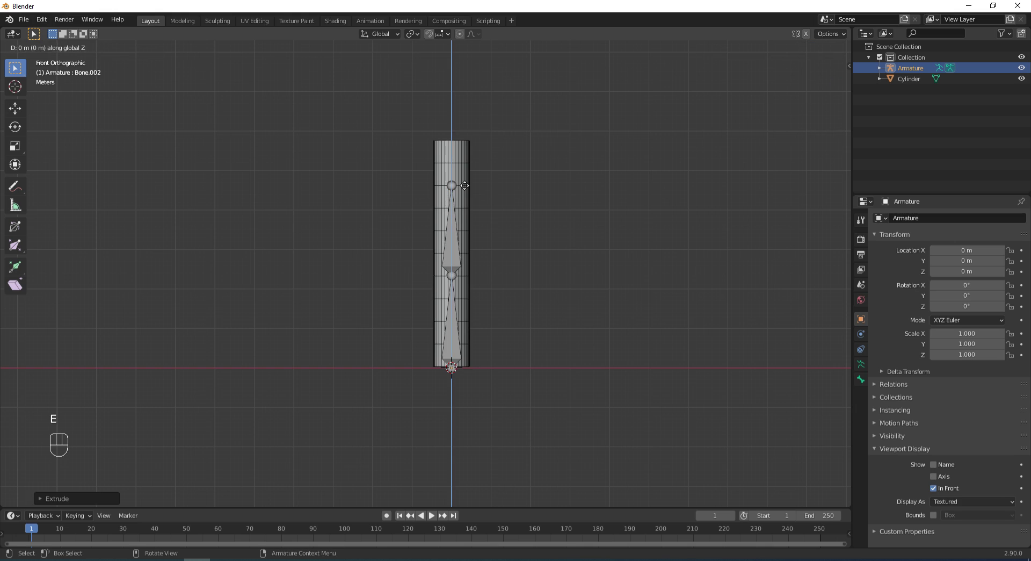
{"action": "left_click", "coordinate": [463, 143]}
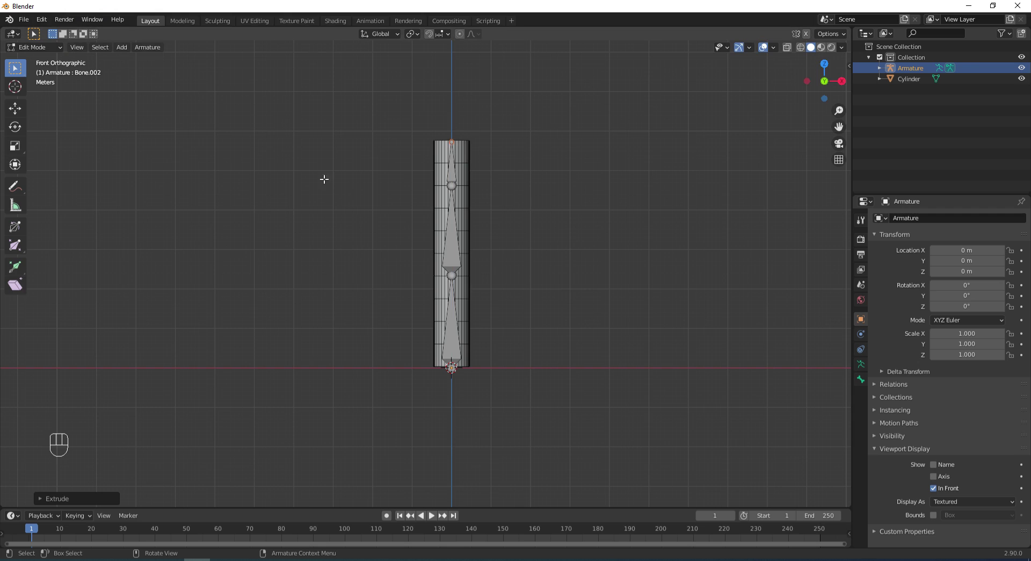
{"action": "key", "text": "Tab"}
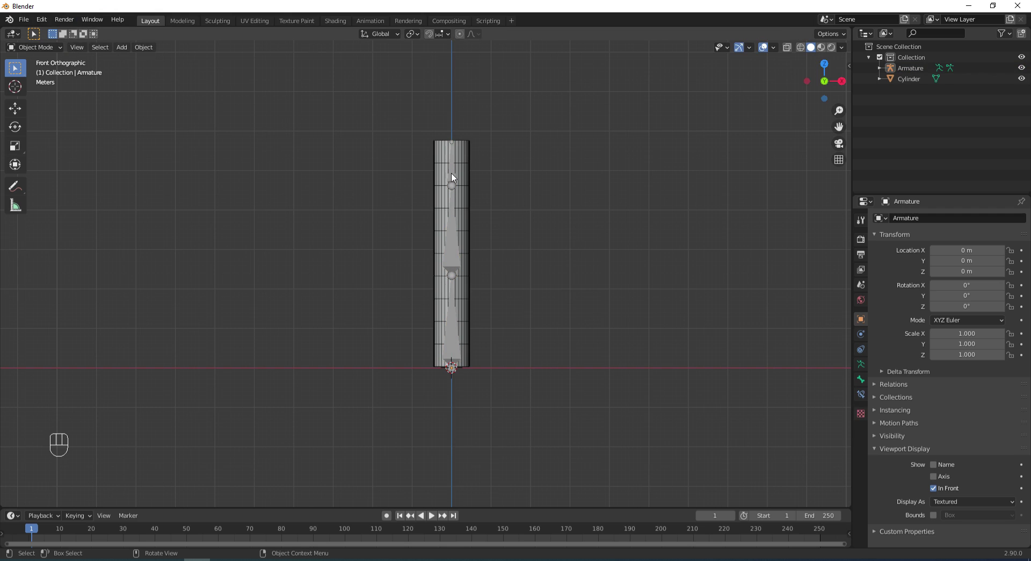
Select the armature inside the cylinder and put it in Edit Mode
{"action": "left_click", "coordinate": [451, 173]}
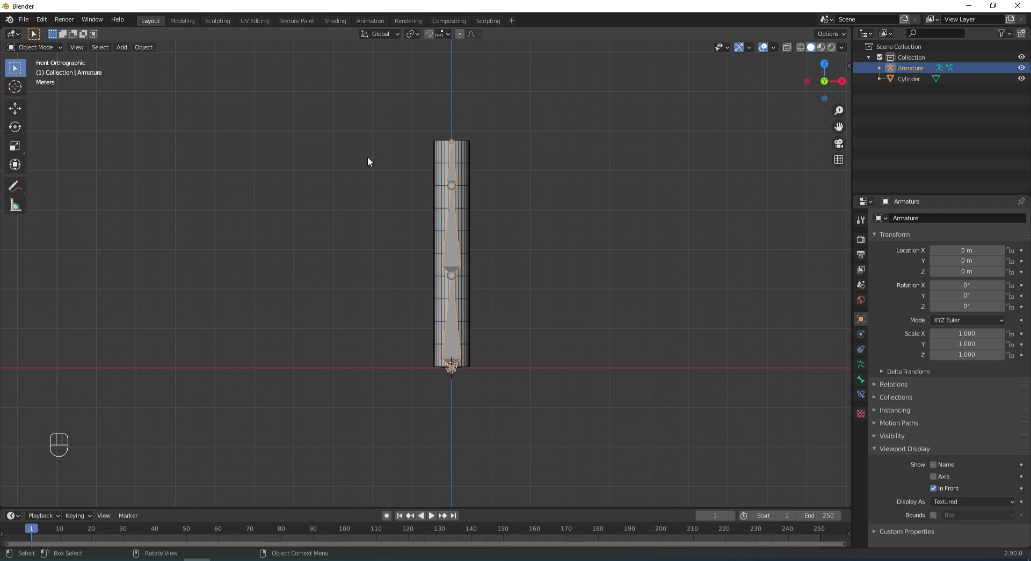
{"action": "left_click", "coordinate": [57, 49]}
{"action": "left_click", "coordinate": [470, 166]}
{"action": "left_click", "coordinate": [452, 240]}
{"action": "left_click", "coordinate": [60, 47]}
{"action": "left_click", "coordinate": [44, 68]}
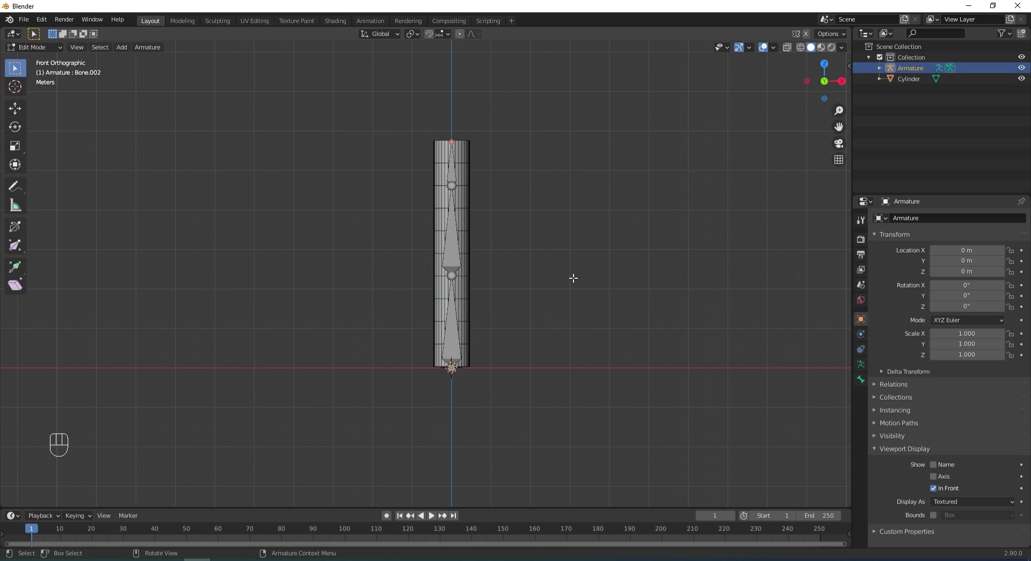
Rename the armature's lowest bone as "Bone 1" in its bone properties
{"action": "left_click", "coordinate": [452, 335]}
{"action": "left_click", "coordinate": [861, 379]}
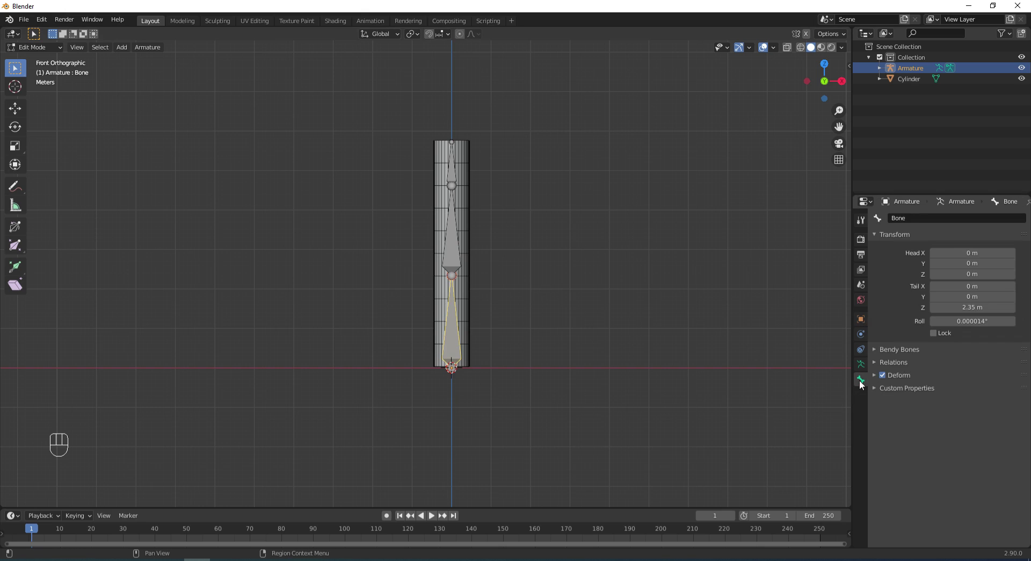
{"action": "left_click", "coordinate": [904, 220]}
{"action": "left_click", "coordinate": [912, 218]}
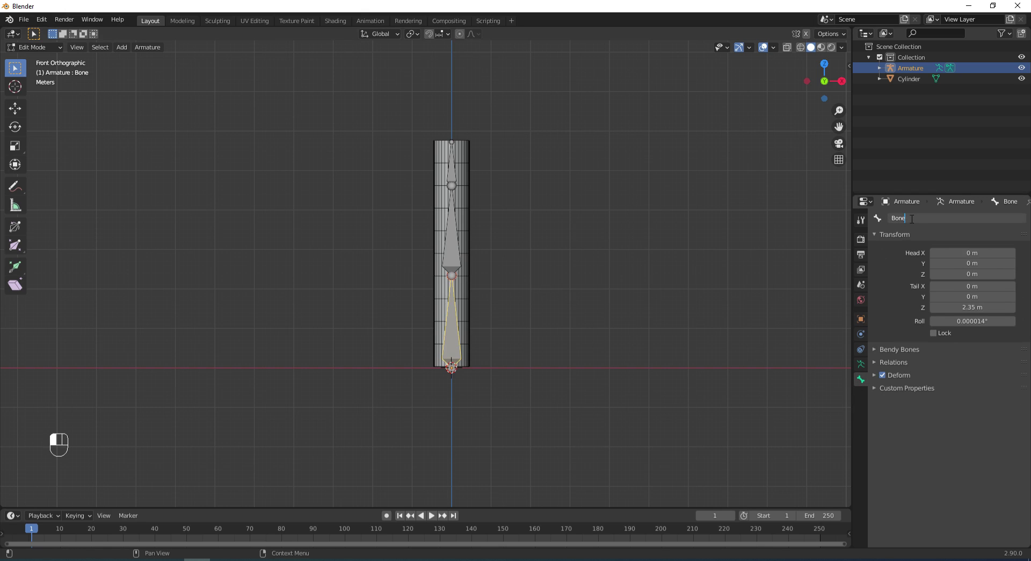
{"action": "type", "text": "1"}
{"action": "key", "text": "Return"}
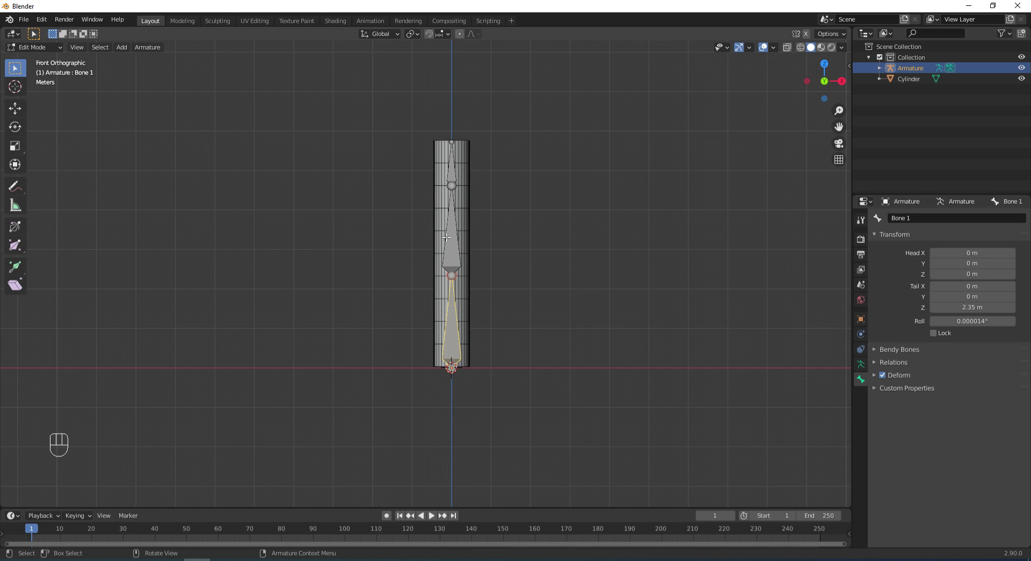
Rename the armature's middle bone as "Bone 2"
{"action": "left_click", "coordinate": [446, 237]}
{"action": "left_click", "coordinate": [927, 217]}
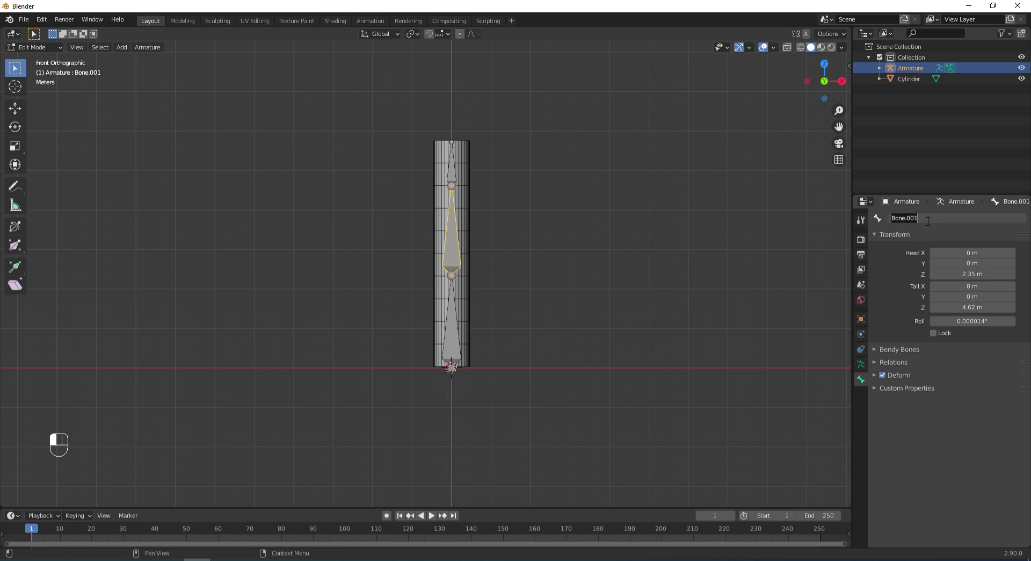
{"action": "left_click_drag", "start_coordinate": [919, 218], "coordinate": [908, 218]}
{"action": "key", "text": "BackSpace"}
{"action": "key", "text": "BackSpace"}
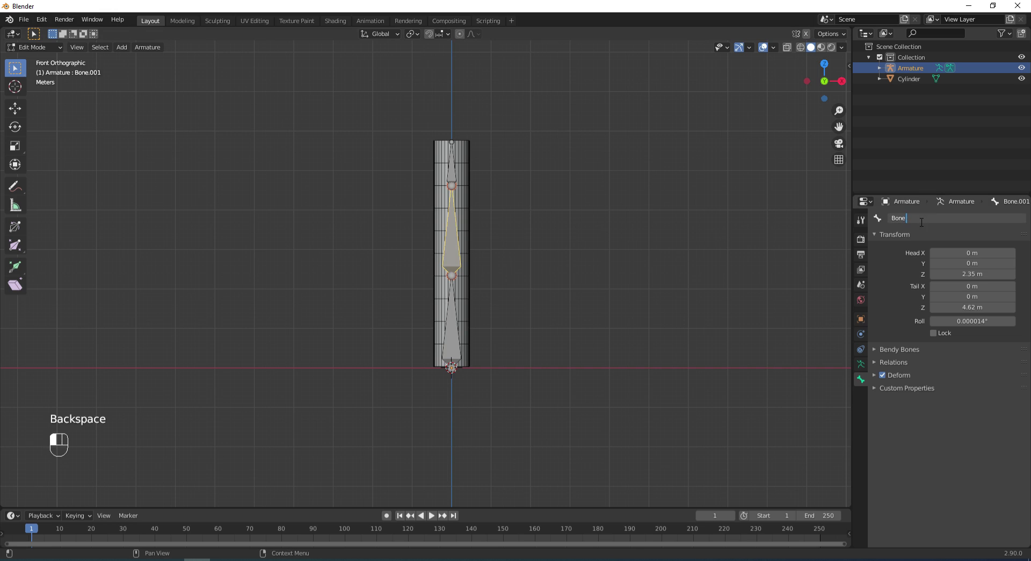
{"action": "type", "text": "2"}
{"action": "left_click", "coordinate": [921, 226]}
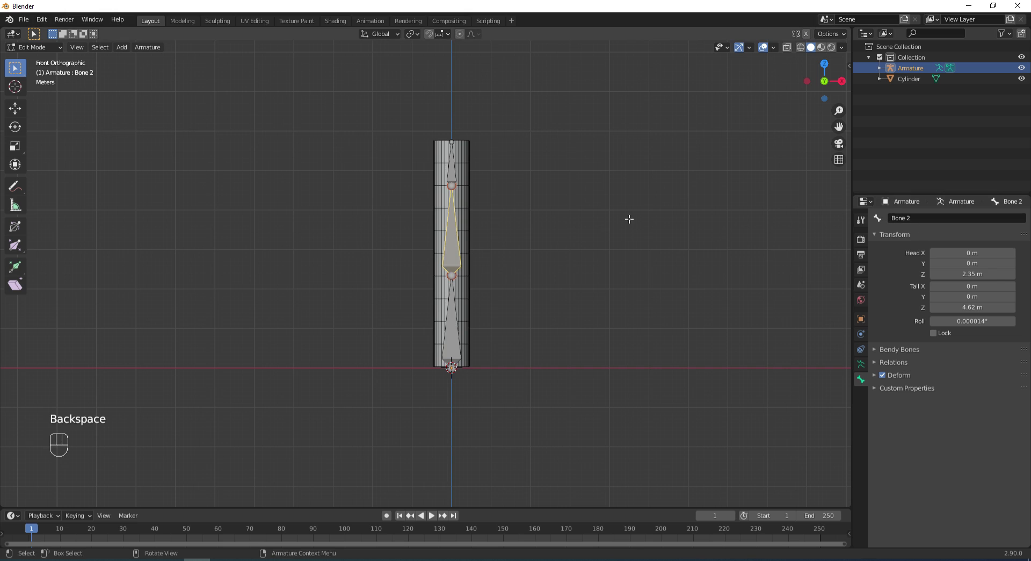
Rename the armature's uppermost bone as "Bone 3"
{"action": "left_click", "coordinate": [456, 172]}
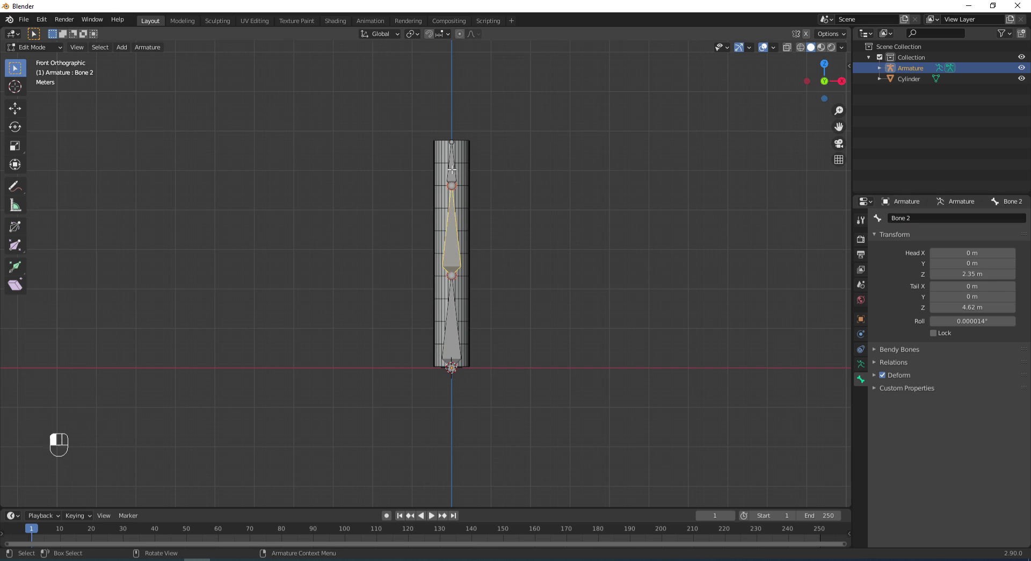
{"action": "left_click", "coordinate": [927, 218]}
{"action": "left_click_drag", "start_coordinate": [927, 219], "coordinate": [906, 219]}
{"action": "key", "text": "BackSpace"}
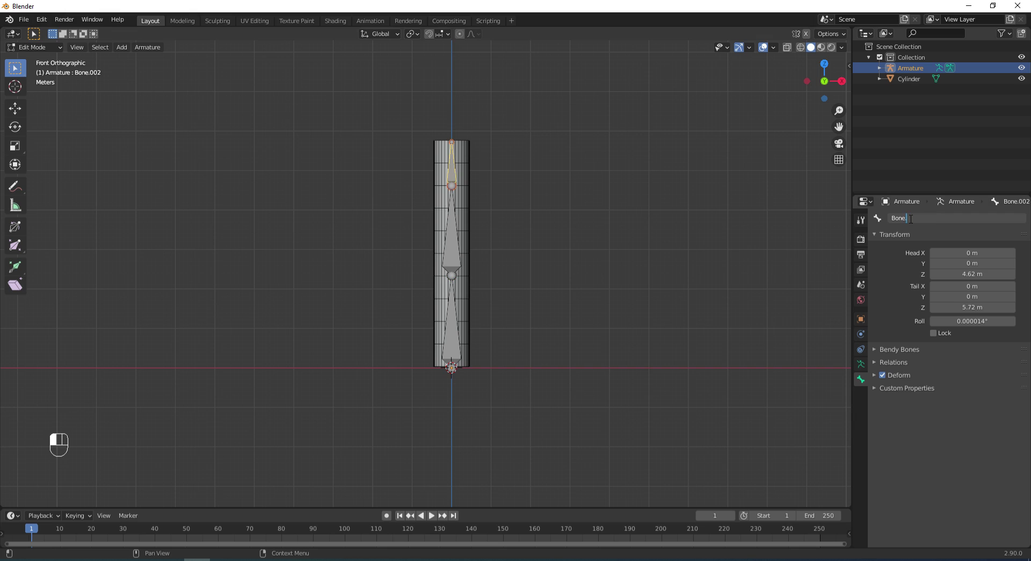
{"action": "type", "text": "3"}
{"action": "key", "text": "Return"}
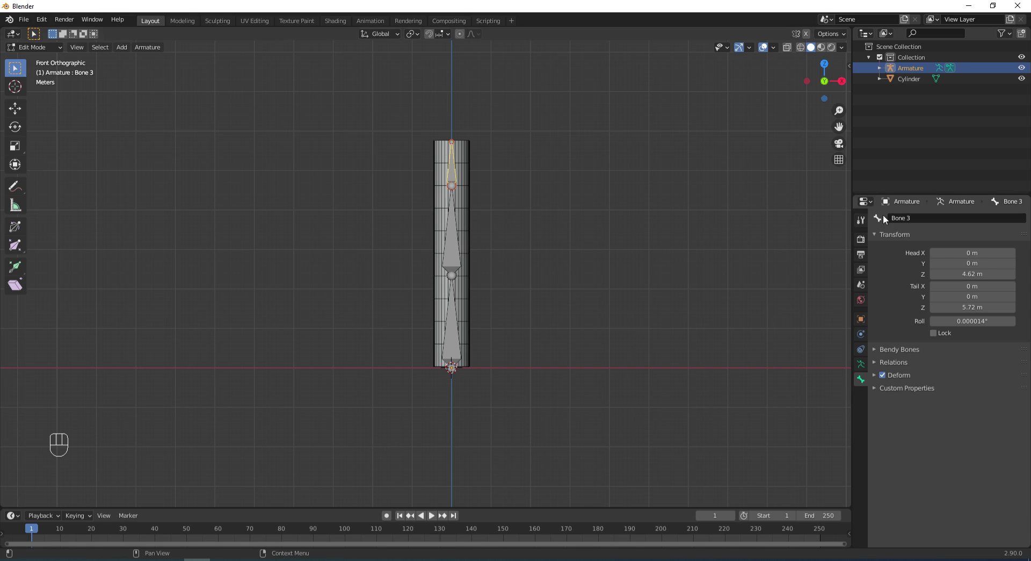
Check the name of each bone and turn on the Names viewport display for the armature
{"action": "left_click", "coordinate": [455, 350]}
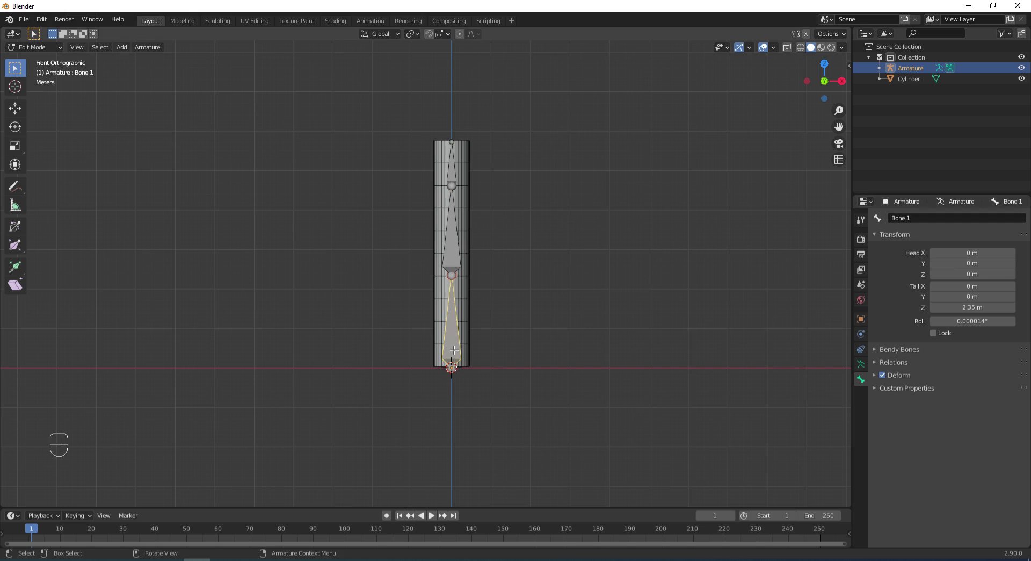
{"action": "left_click", "coordinate": [448, 256]}
{"action": "left_click", "coordinate": [449, 174]}
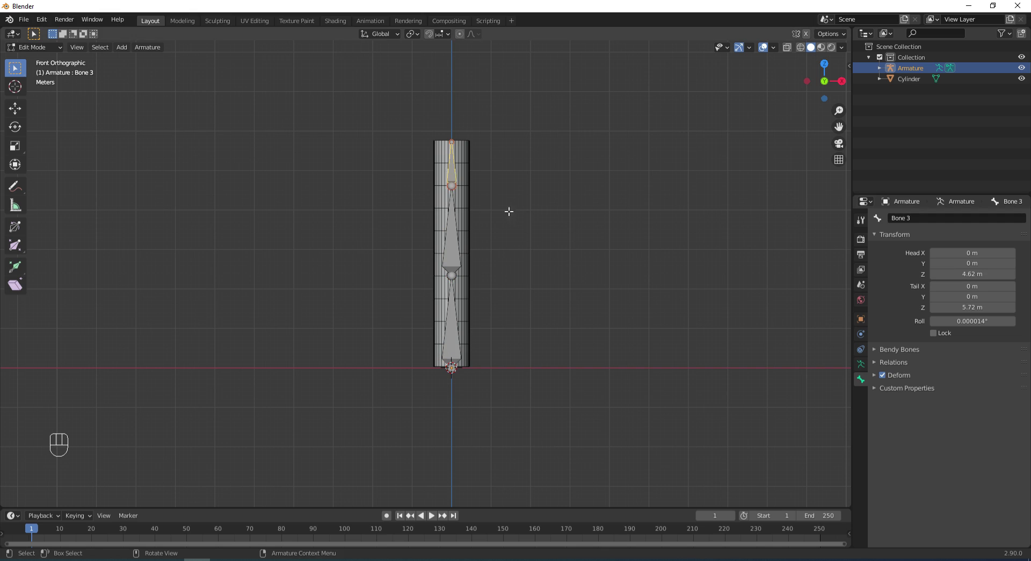
{"action": "left_click", "coordinate": [548, 225]}
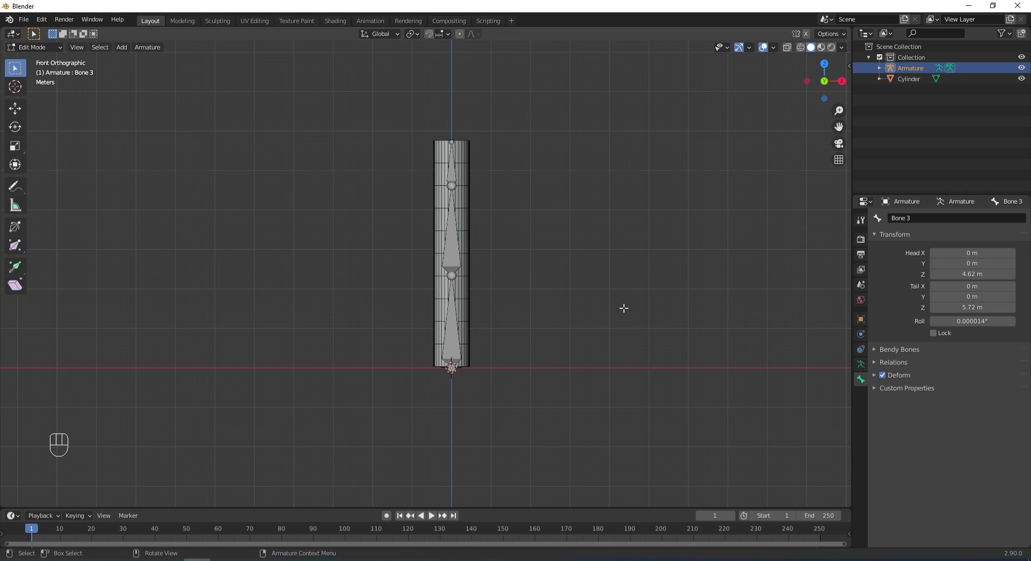
{"action": "left_click", "coordinate": [860, 365]}
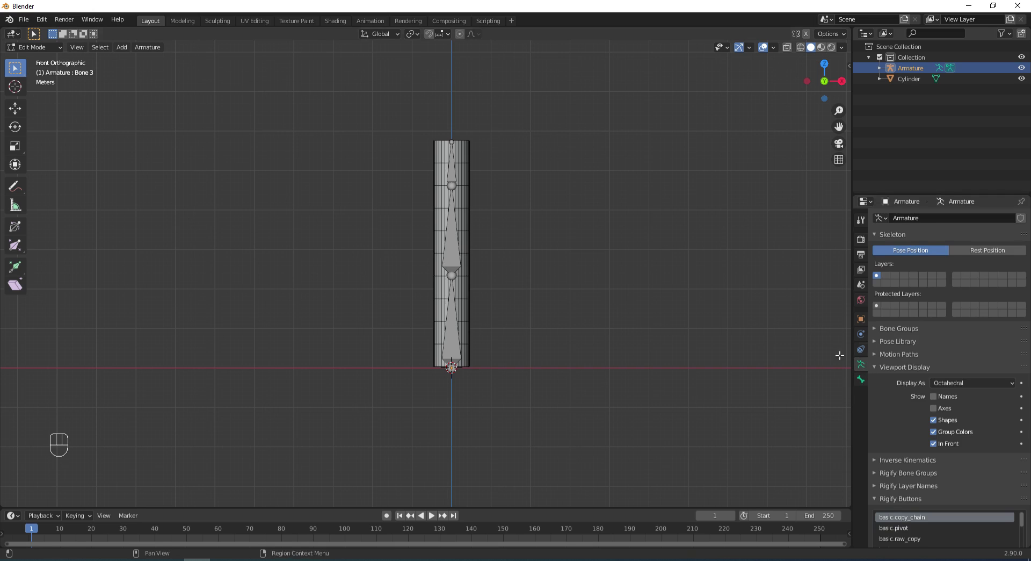
{"action": "left_click", "coordinate": [933, 396]}
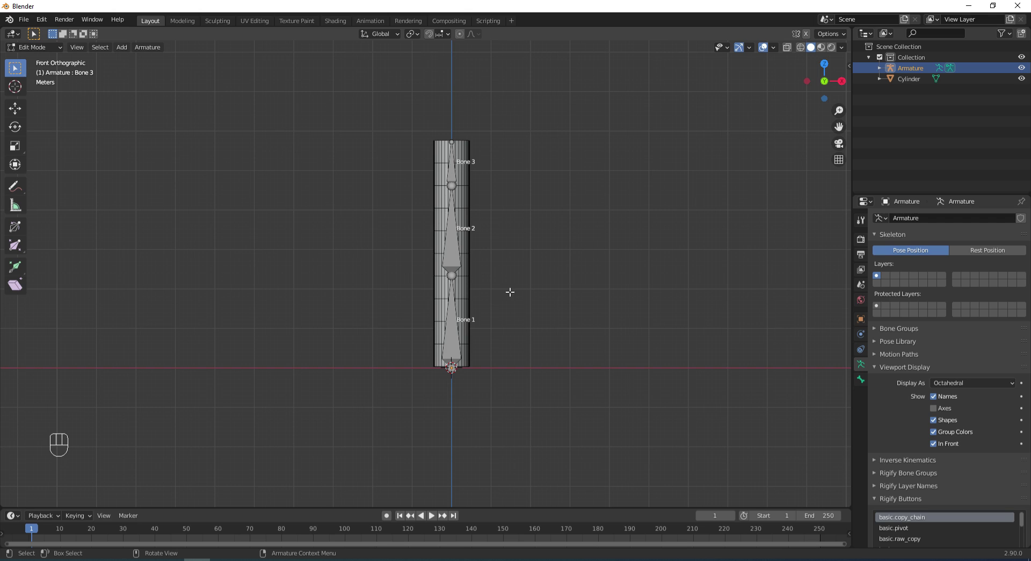
Leave Edit Mode and select the whole armature in Object Mode
{"action": "left_click", "coordinate": [457, 255]}
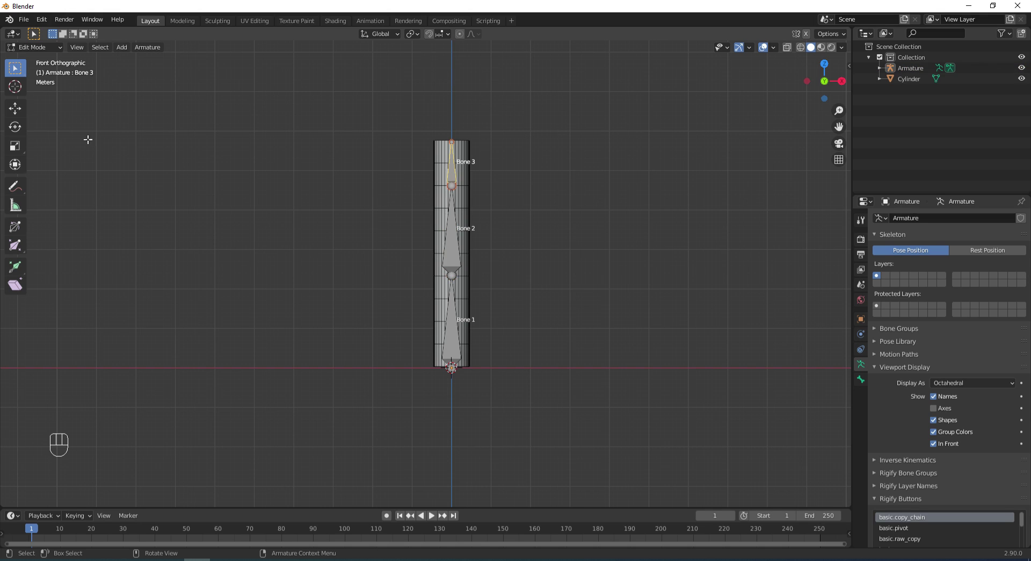
{"action": "left_click", "coordinate": [53, 48]}
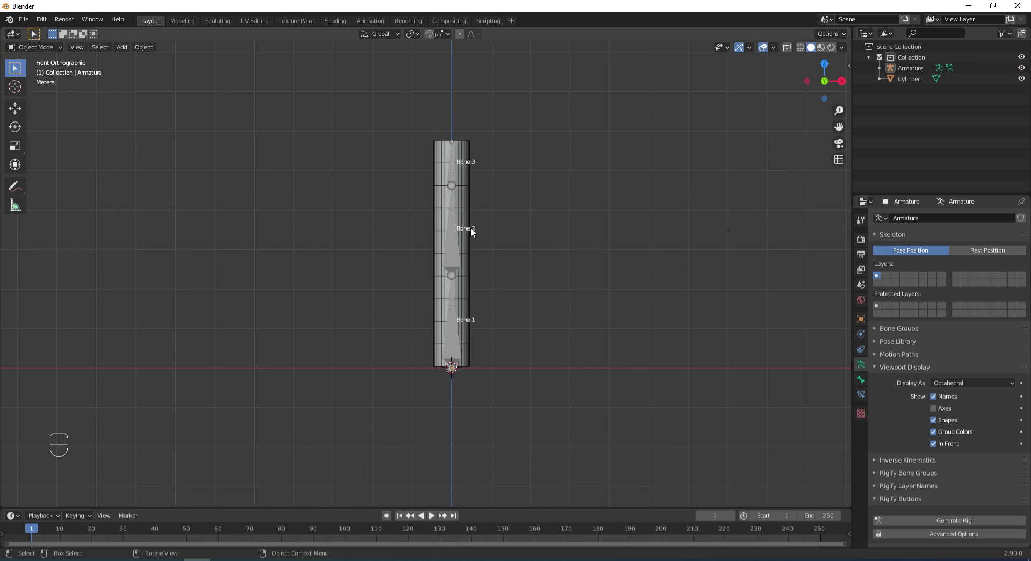
{"action": "left_click", "coordinate": [454, 240]}
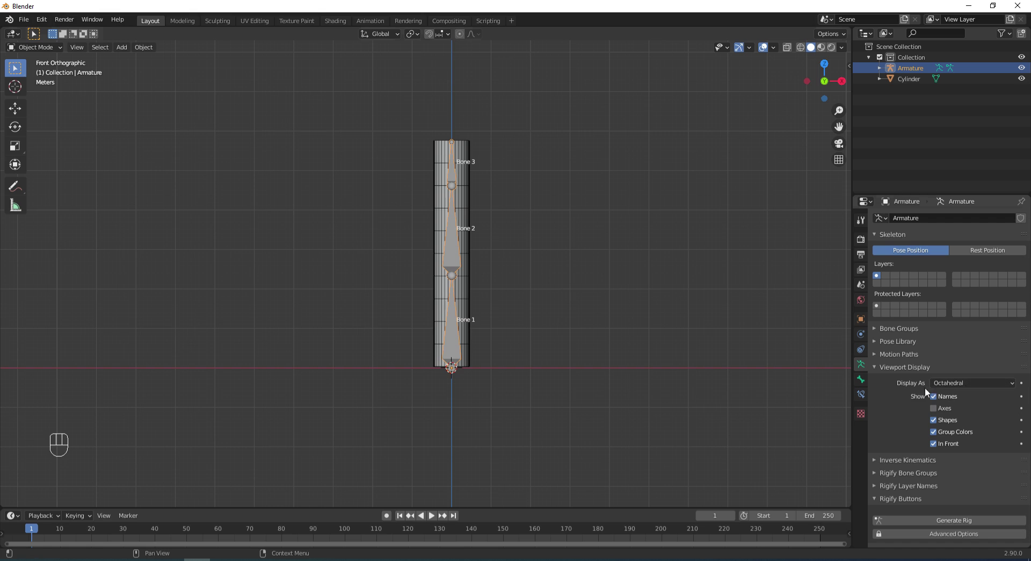
Try displaying the bones as Stick, B-Bone, Envelope and Wire, and return the display to Octahedral
{"action": "left_click", "coordinate": [986, 382]}
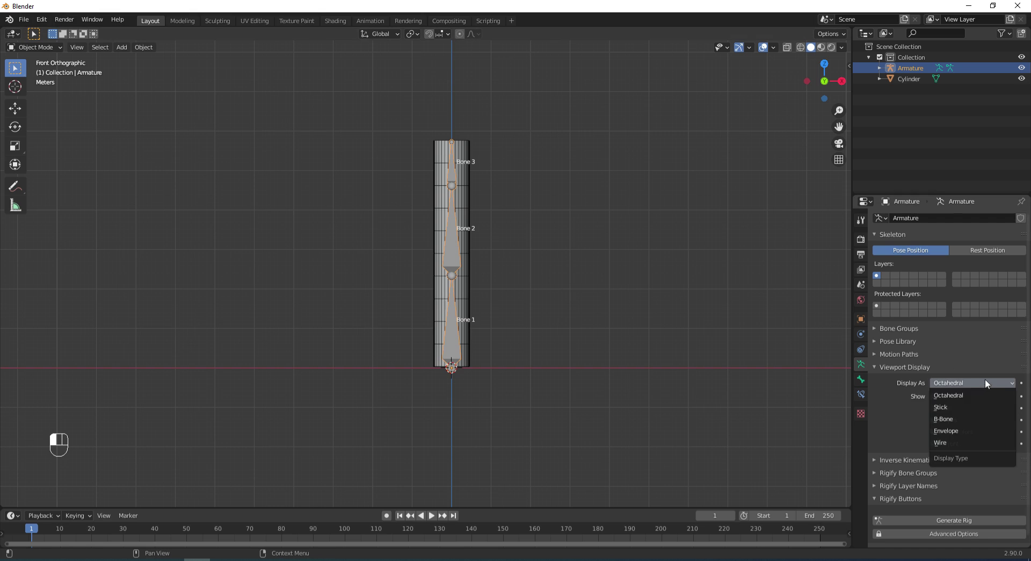
{"action": "left_click", "coordinate": [944, 406]}
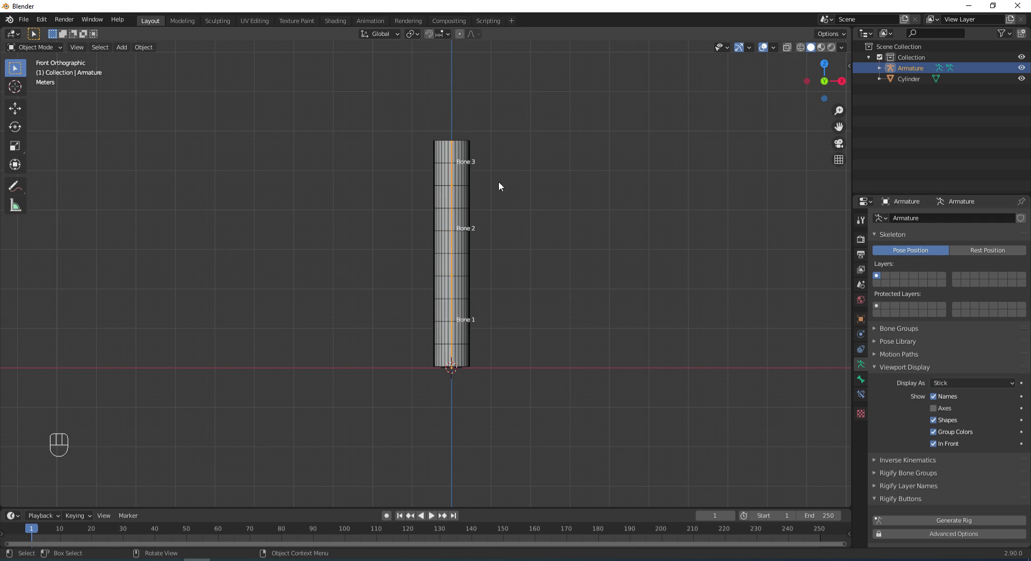
{"action": "left_click", "coordinate": [1004, 382]}
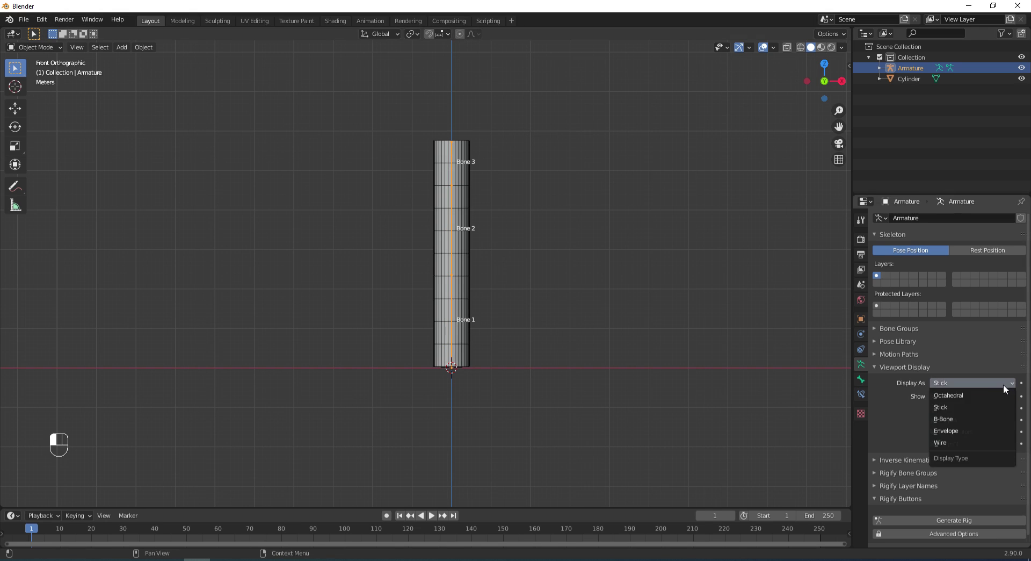
{"action": "left_click", "coordinate": [946, 420]}
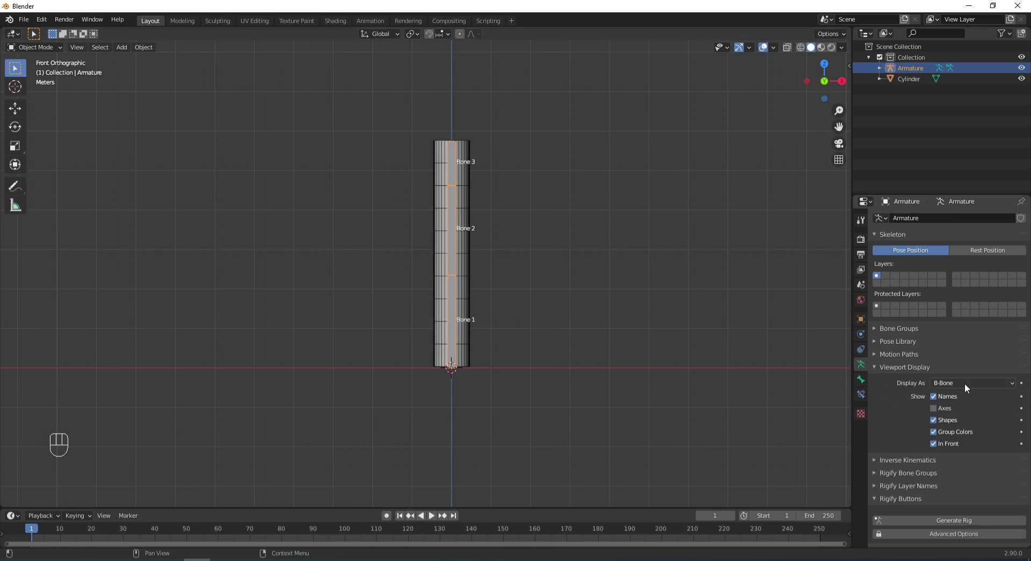
{"action": "left_click", "coordinate": [964, 383]}
{"action": "left_click", "coordinate": [948, 430]}
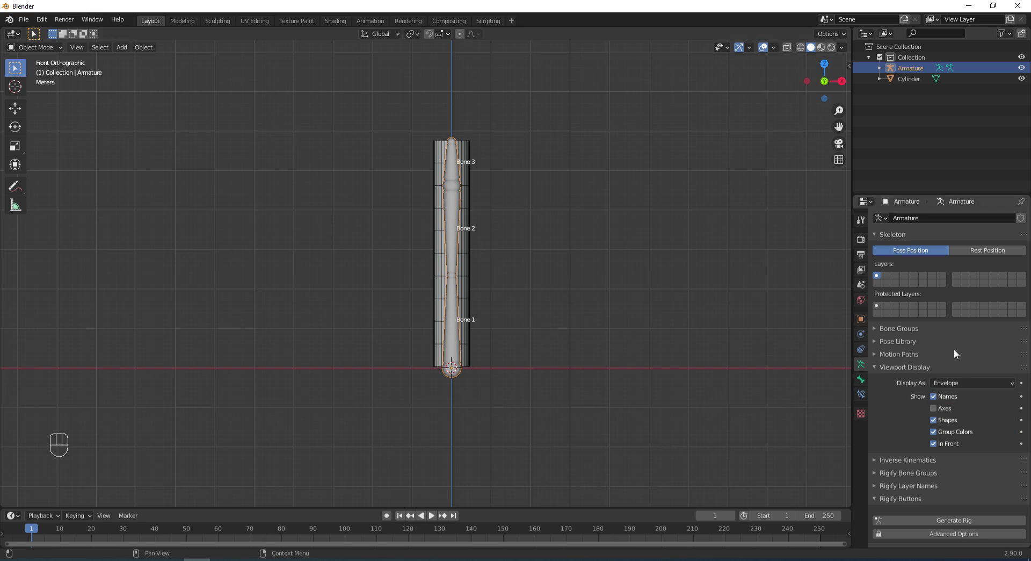
{"action": "left_click", "coordinate": [969, 384]}
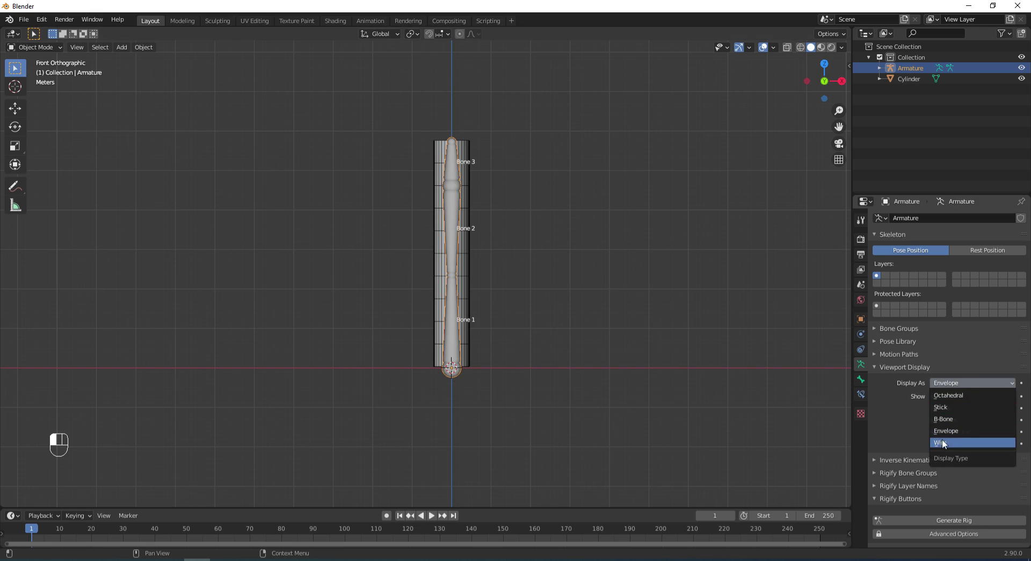
{"action": "left_click", "coordinate": [963, 441]}
{"action": "left_click", "coordinate": [979, 382]}
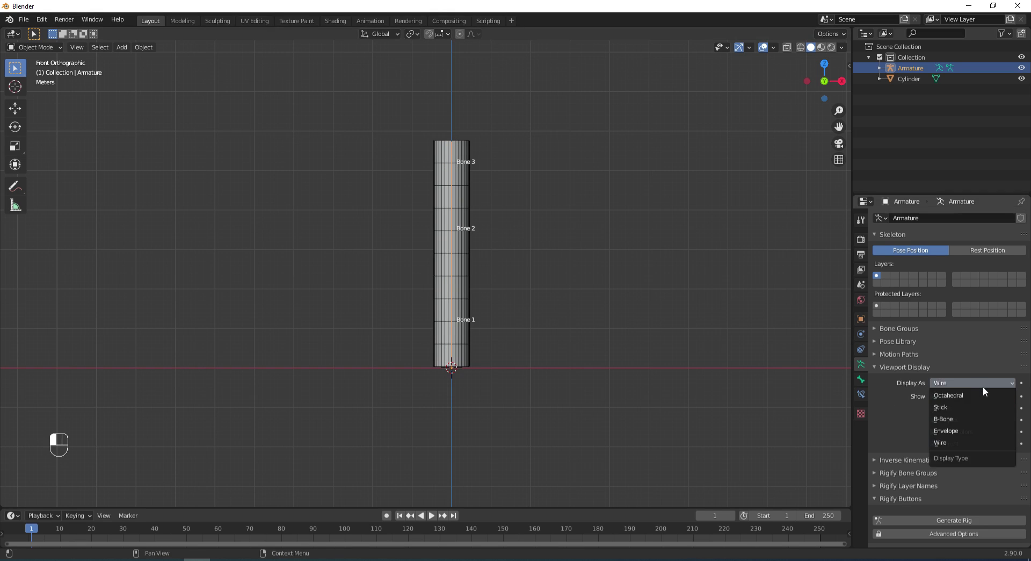
{"action": "left_click", "coordinate": [952, 395]}
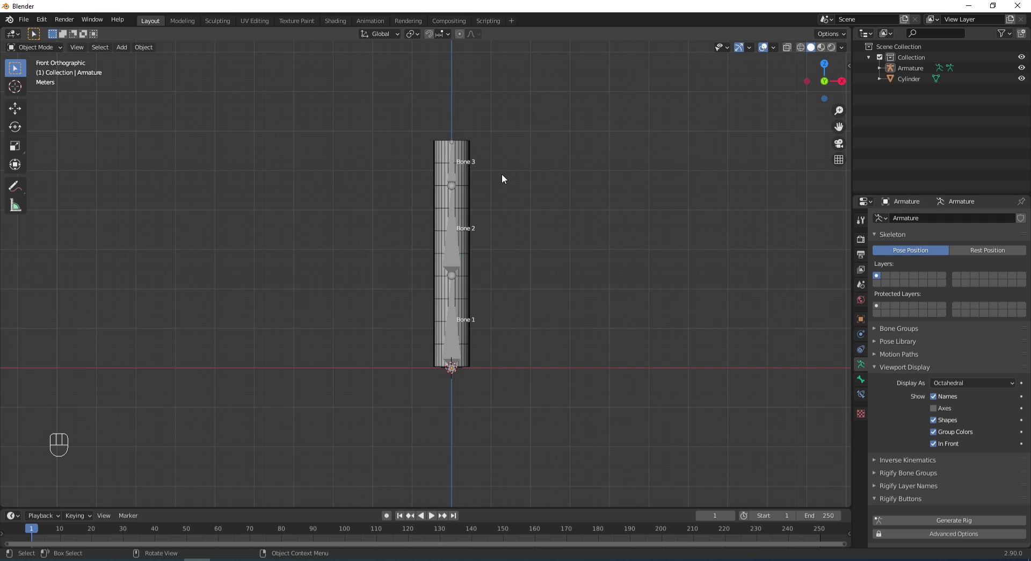
{"action": "left_click", "coordinate": [437, 153]}
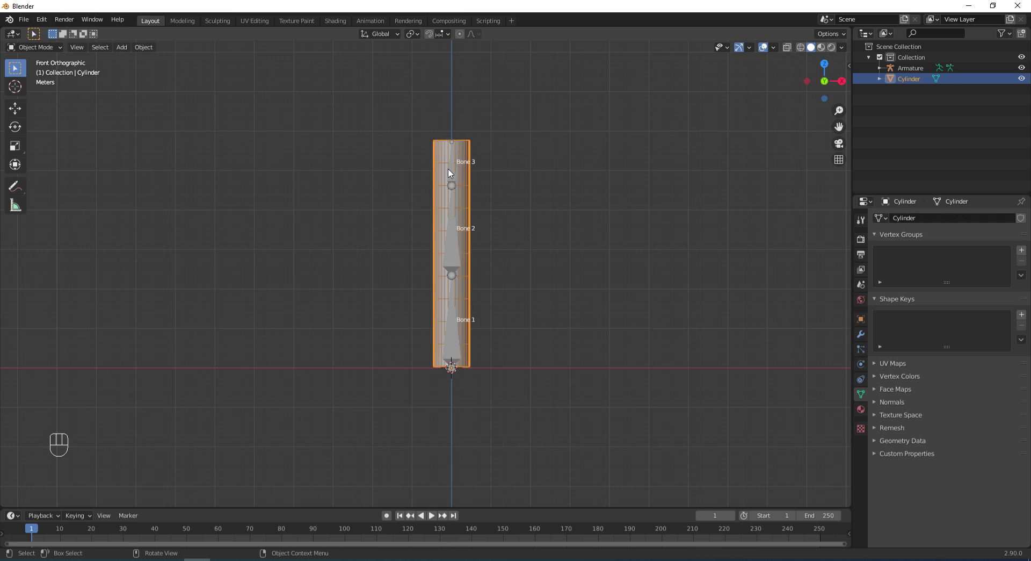
{"action": "left_click", "coordinate": [451, 171]}
{"action": "left_click", "coordinate": [514, 182]}
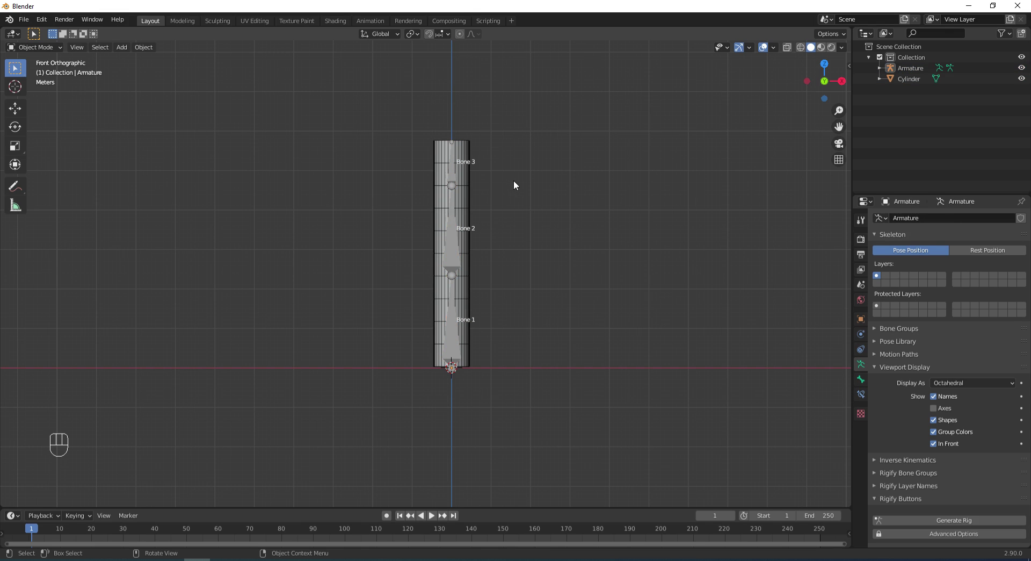
{"action": "left_click", "coordinate": [436, 155]}
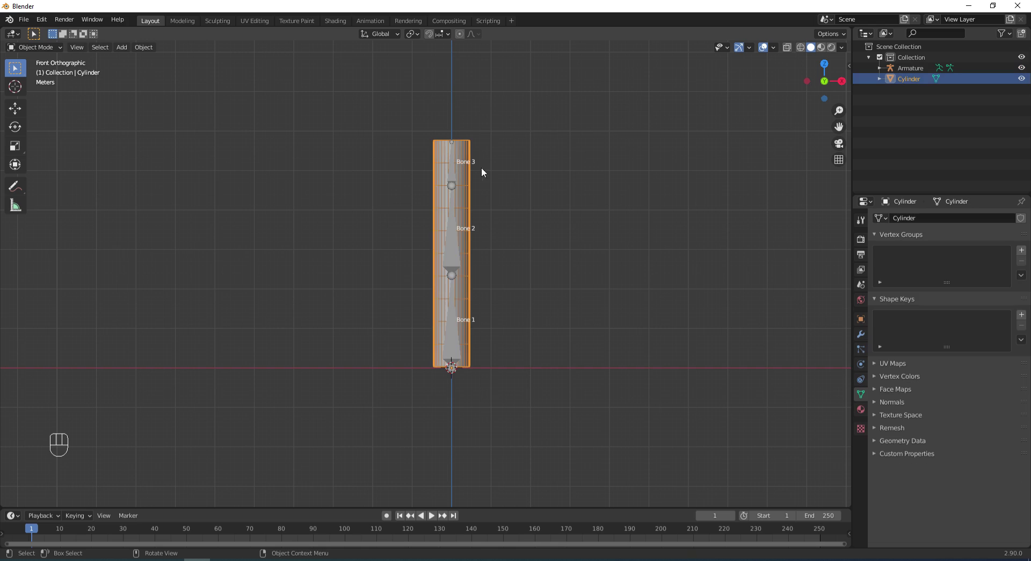
{"action": "left_click", "coordinate": [520, 170]}
Parent the cylinder to the armature using Armature Deform With Automatic Weights
{"action": "left_click", "coordinate": [444, 160]}
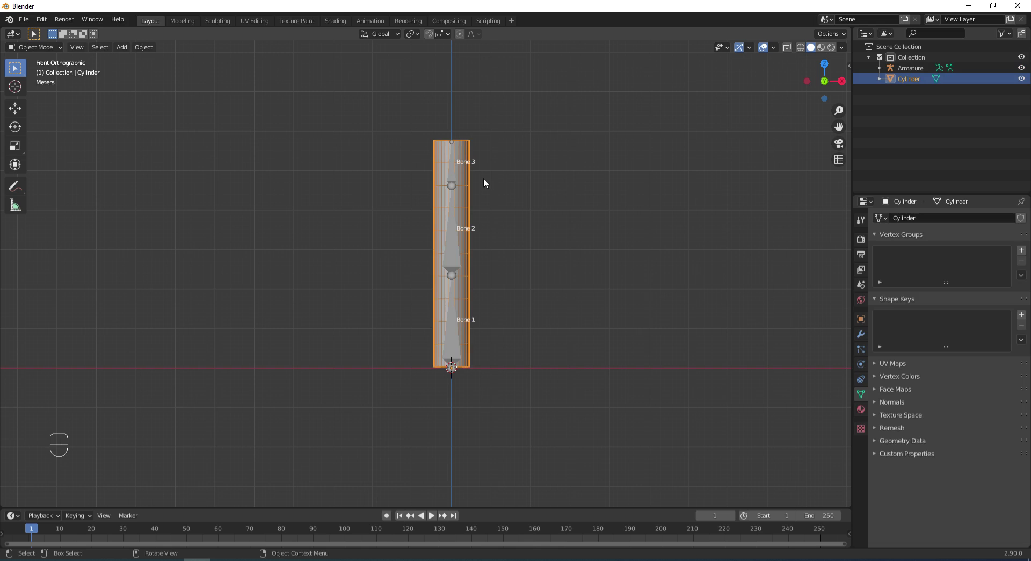
{"action": "left_click", "coordinate": [452, 171], "text": "shift"}
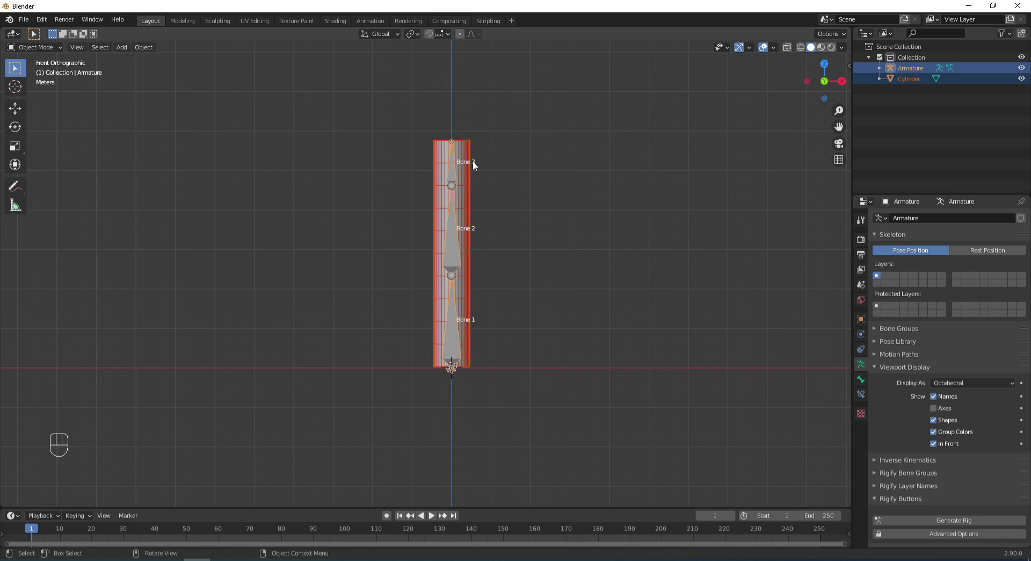
{"action": "key", "text": "ctrl+p"}
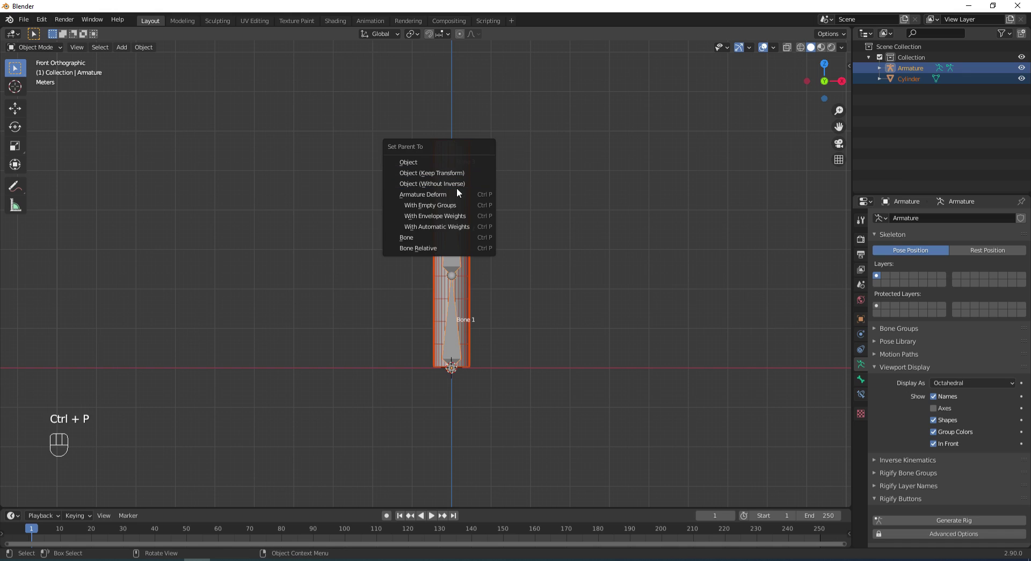
{"action": "left_click", "coordinate": [443, 226]}
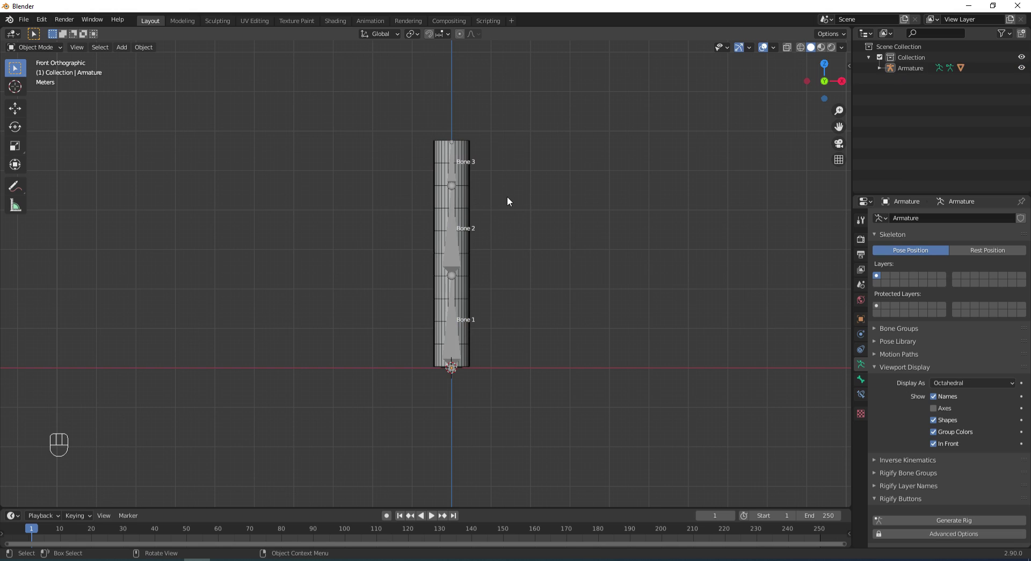
Select the armature, switch it to Pose Mode and select Bone 3
{"action": "left_click", "coordinate": [451, 175]}
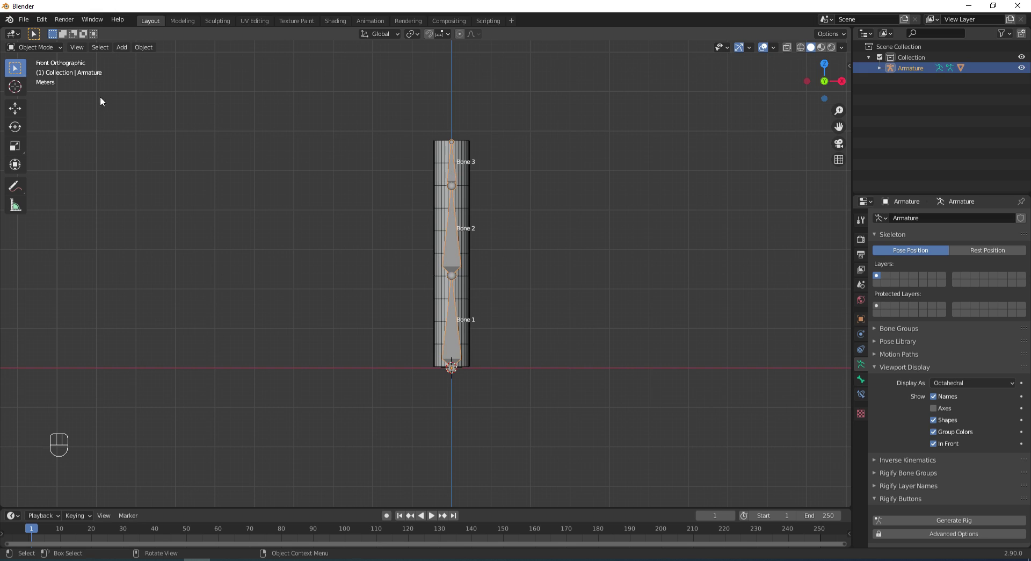
{"action": "left_click_drag", "start_coordinate": [49, 47], "coordinate": [47, 82]}
{"action": "left_click", "coordinate": [461, 173]}
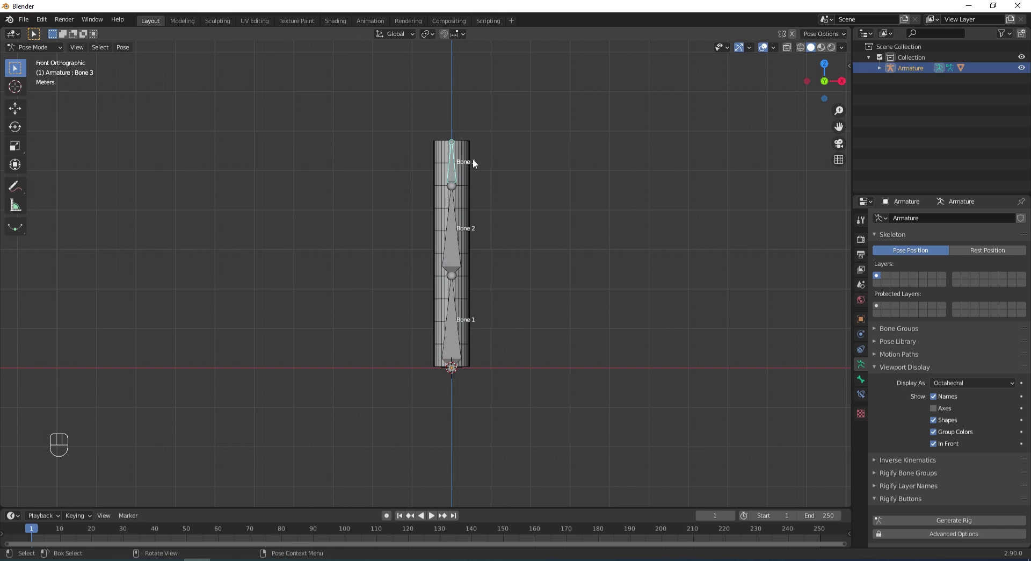
Try rotating Bone 3 and Bone 2 to test how the cylinder bends, cancelling both rotations
{"action": "key", "text": "r"}
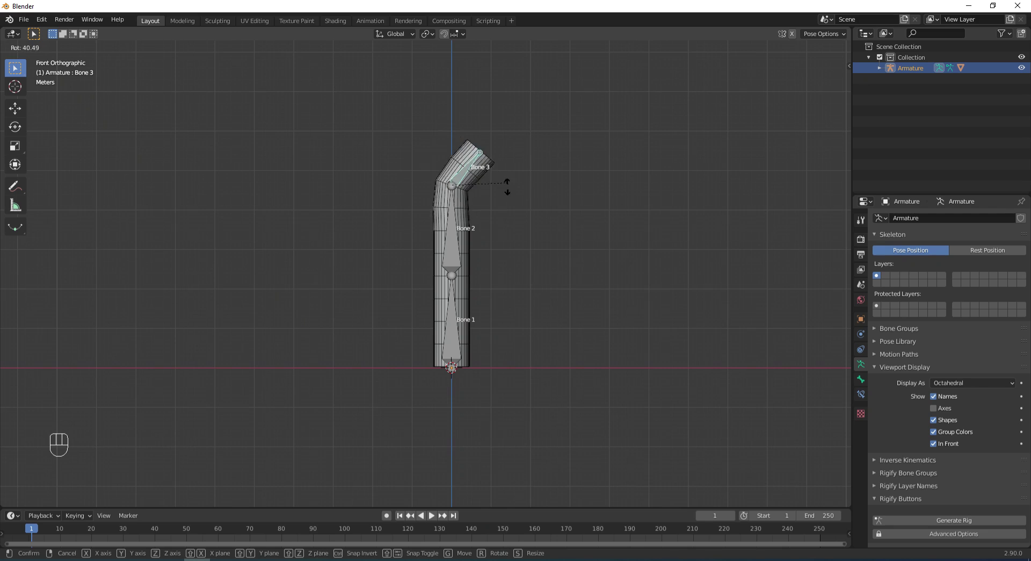
{"action": "right_click", "coordinate": [490, 158]}
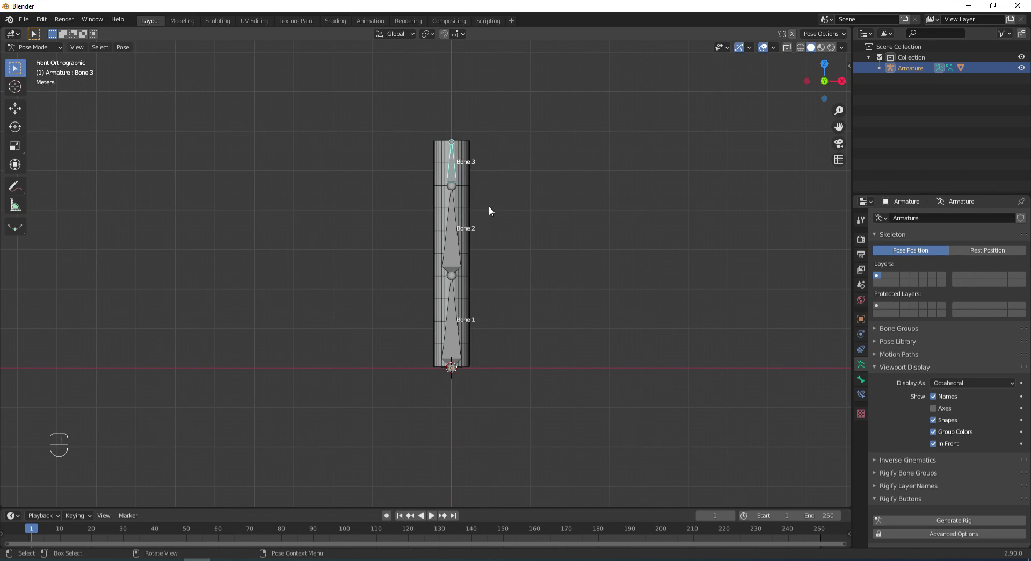
{"action": "left_click", "coordinate": [452, 249]}
{"action": "key", "text": "r"}
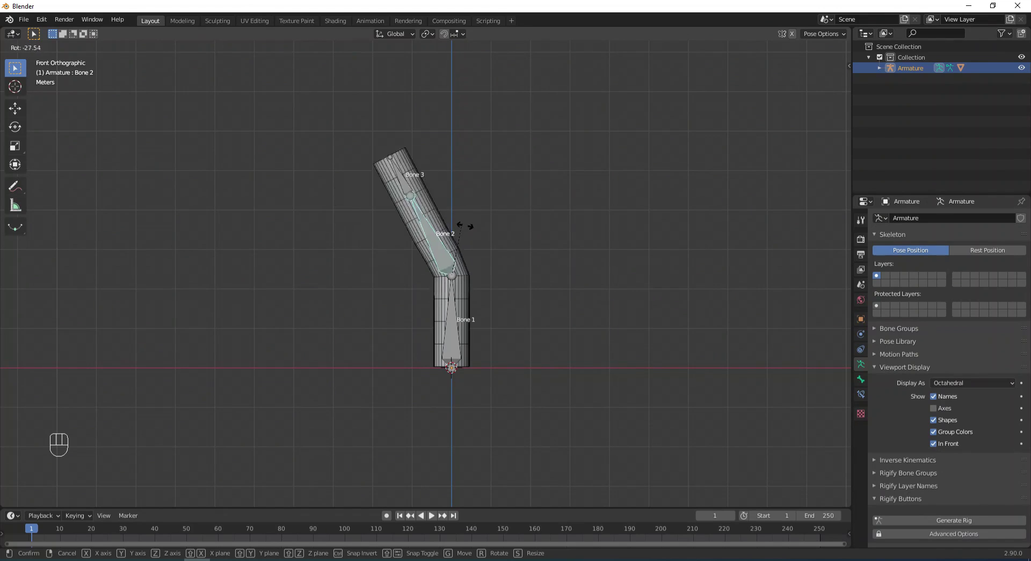
{"action": "right_click", "coordinate": [504, 207]}
Repeat the trial rotations on Bone 3 and its parent Bone 2, cancelling each one
{"action": "left_click", "coordinate": [458, 173]}
{"action": "key", "text": "r"}
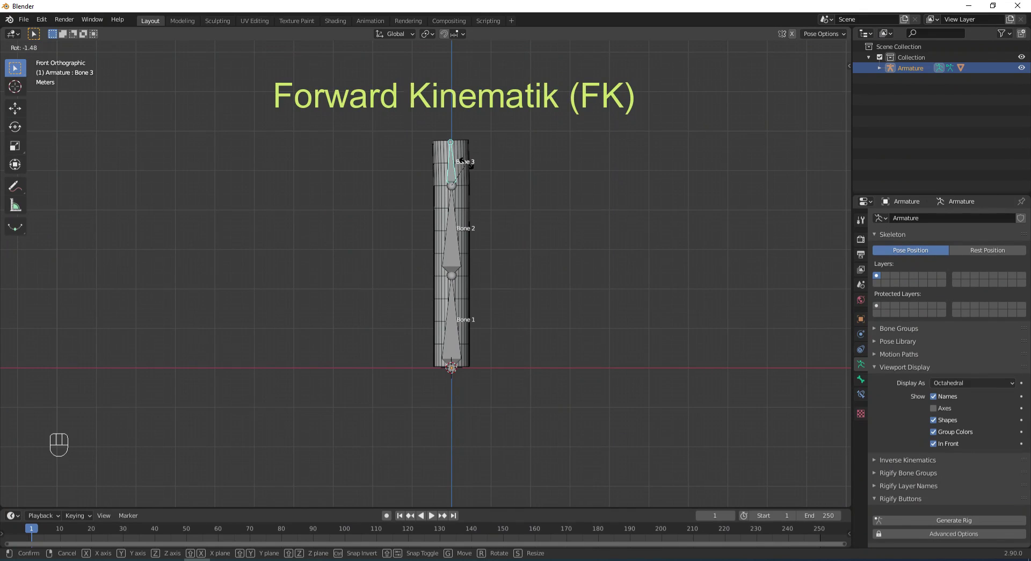
{"action": "right_click", "coordinate": [466, 163]}
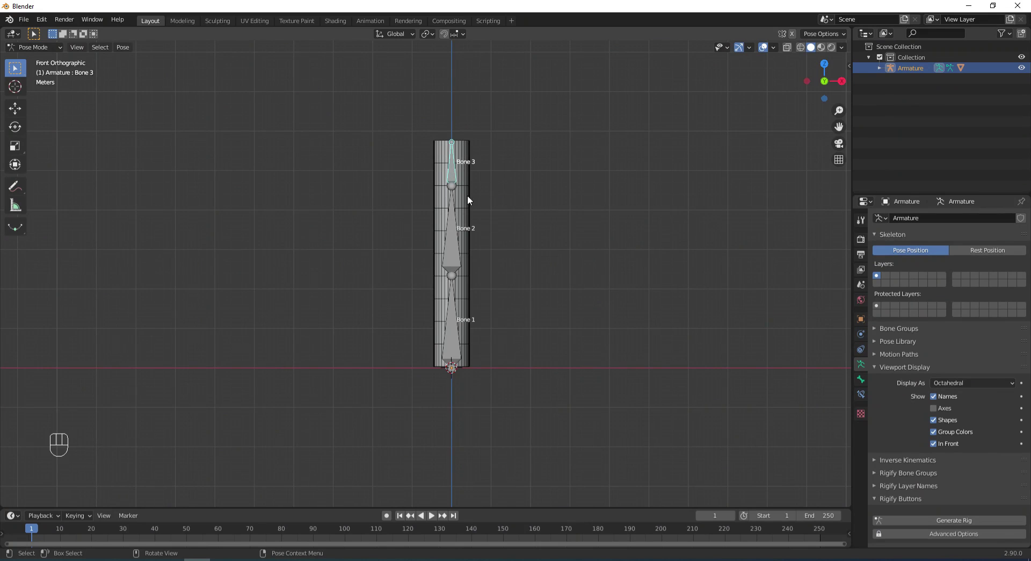
{"action": "left_click", "coordinate": [463, 237]}
{"action": "left_click", "coordinate": [453, 176]}
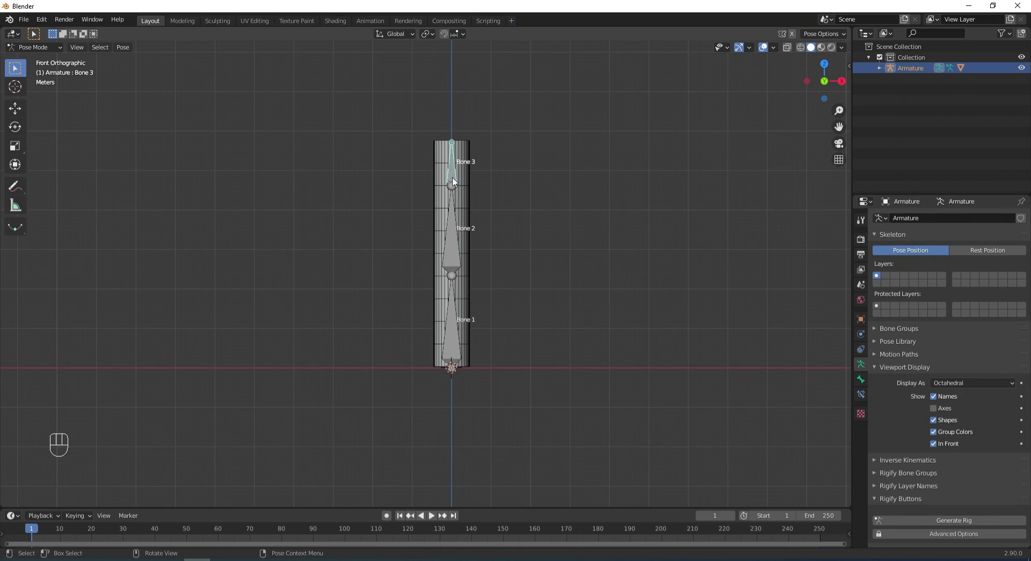
{"action": "left_click", "coordinate": [454, 239]}
{"action": "key", "text": "r"}
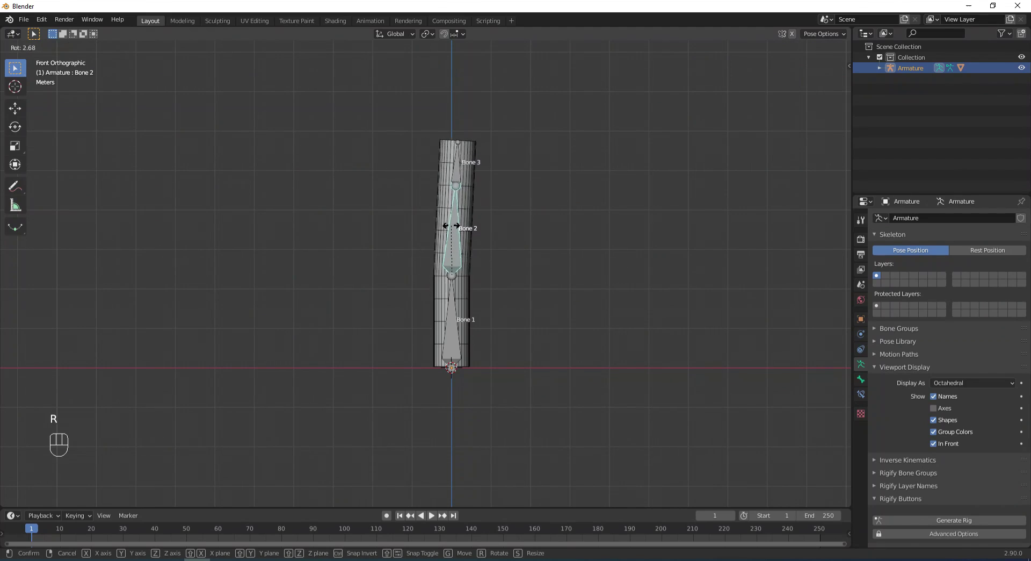
{"action": "right_click", "coordinate": [447, 224]}
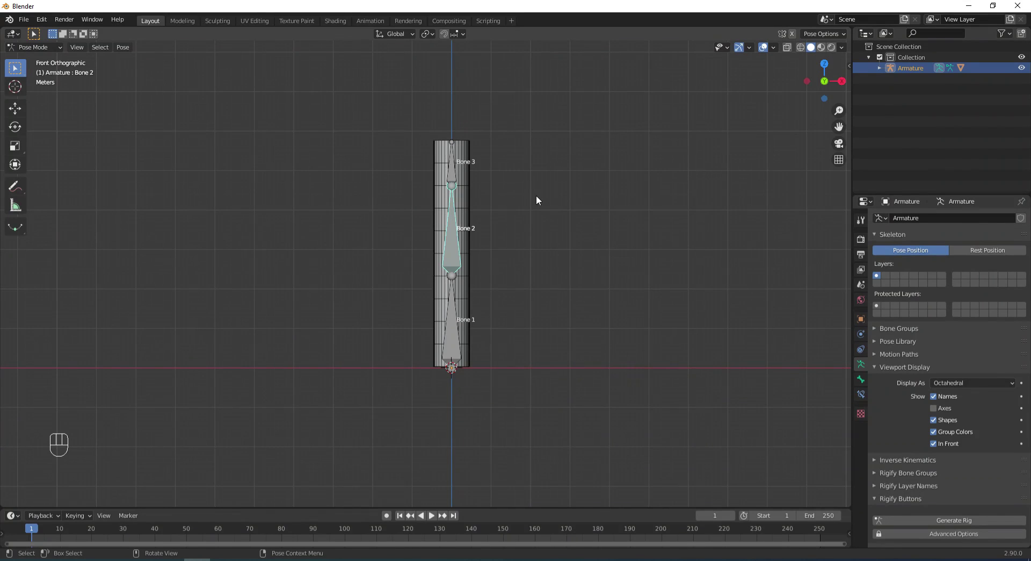
Return to Object Mode, select the cylinder and put it in Weight Paint mode
{"action": "left_click", "coordinate": [448, 179]}
{"action": "left_click", "coordinate": [55, 47]}
{"action": "left_click", "coordinate": [47, 57]}
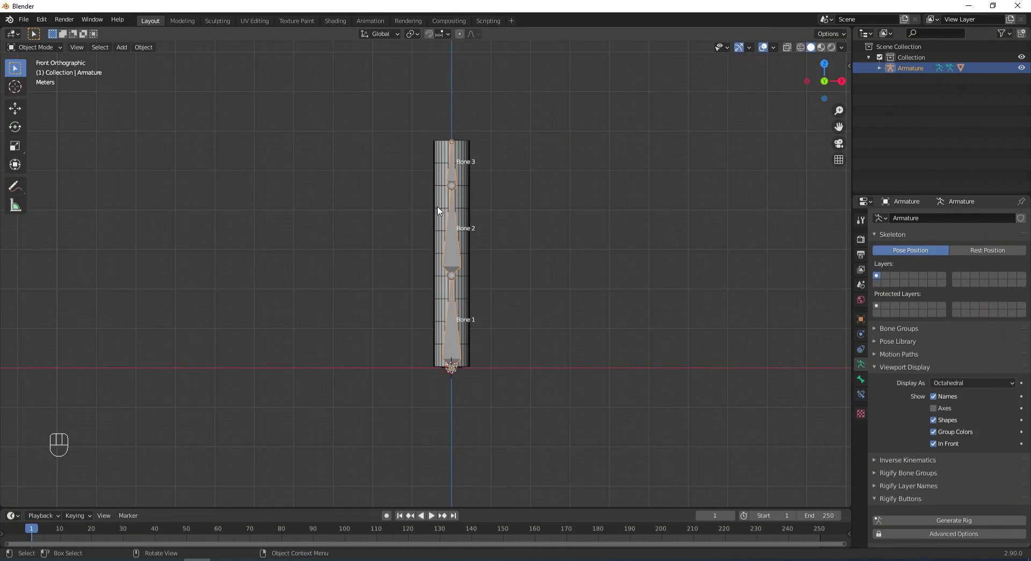
{"action": "left_click", "coordinate": [439, 166]}
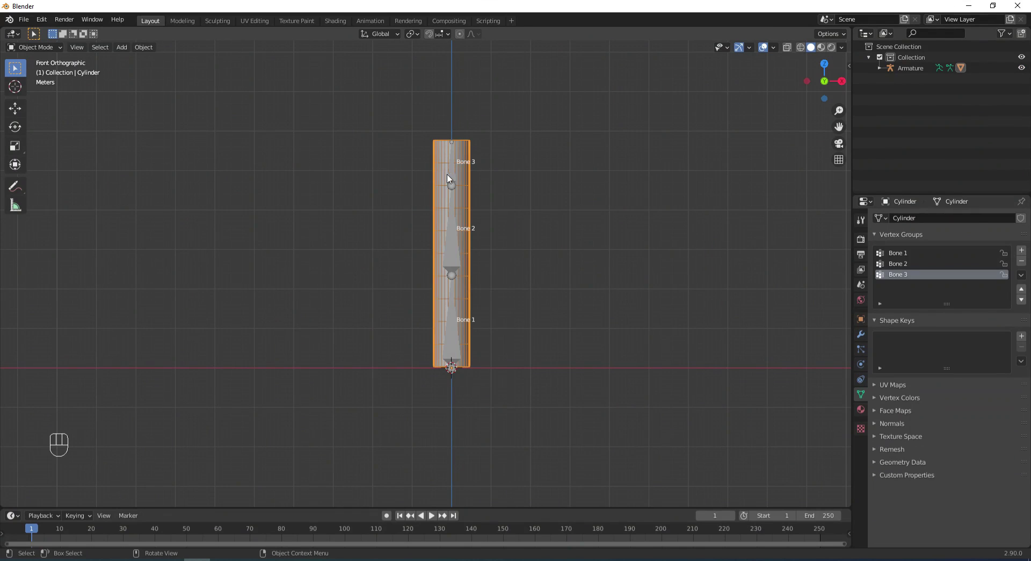
{"action": "left_click", "coordinate": [53, 49]}
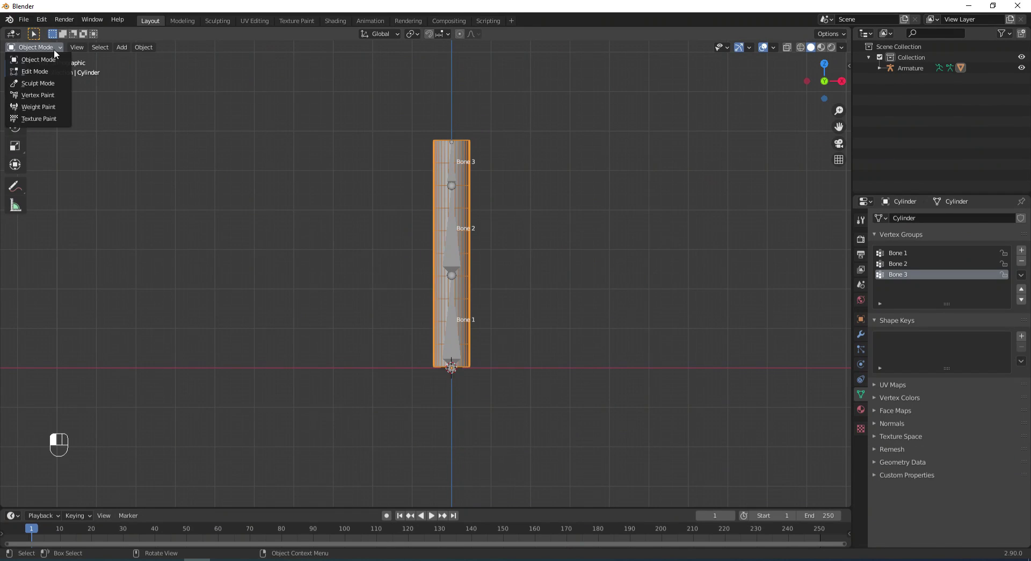
{"action": "left_click", "coordinate": [47, 107]}
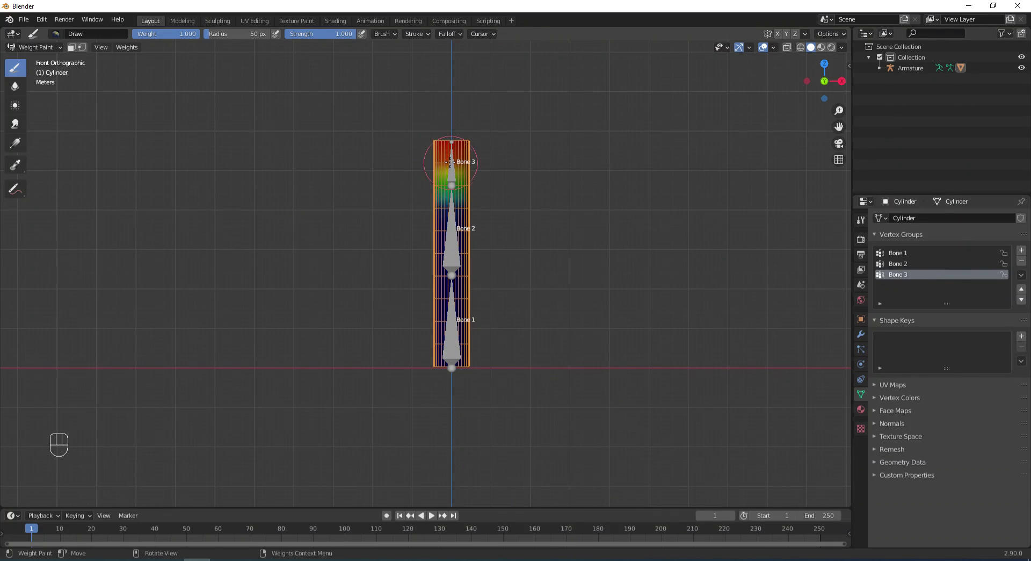
Turn off the cylinder's Wireframe viewport display and go back to its vertex groups
{"action": "left_click", "coordinate": [861, 319]}
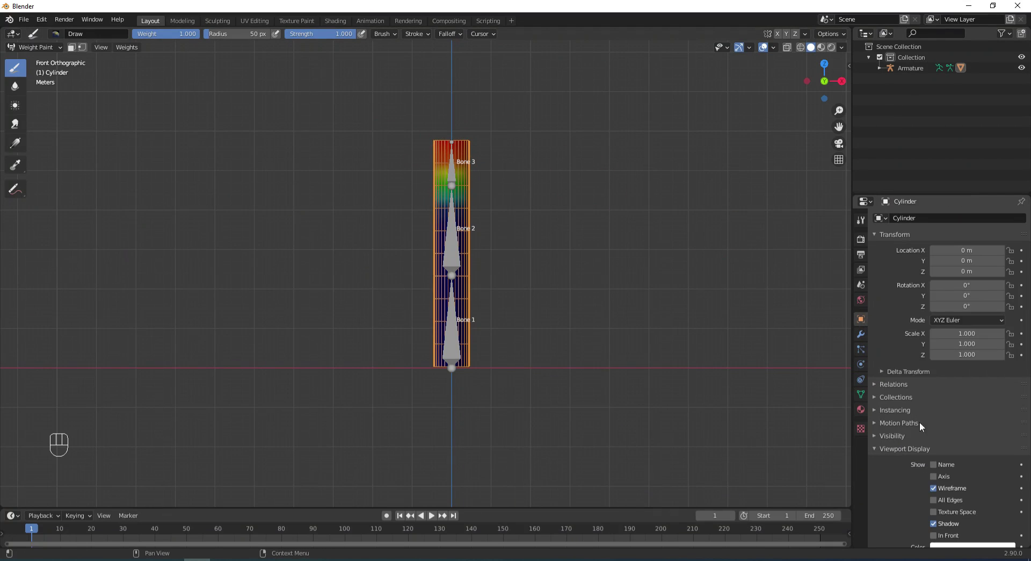
{"action": "left_click", "coordinate": [934, 488]}
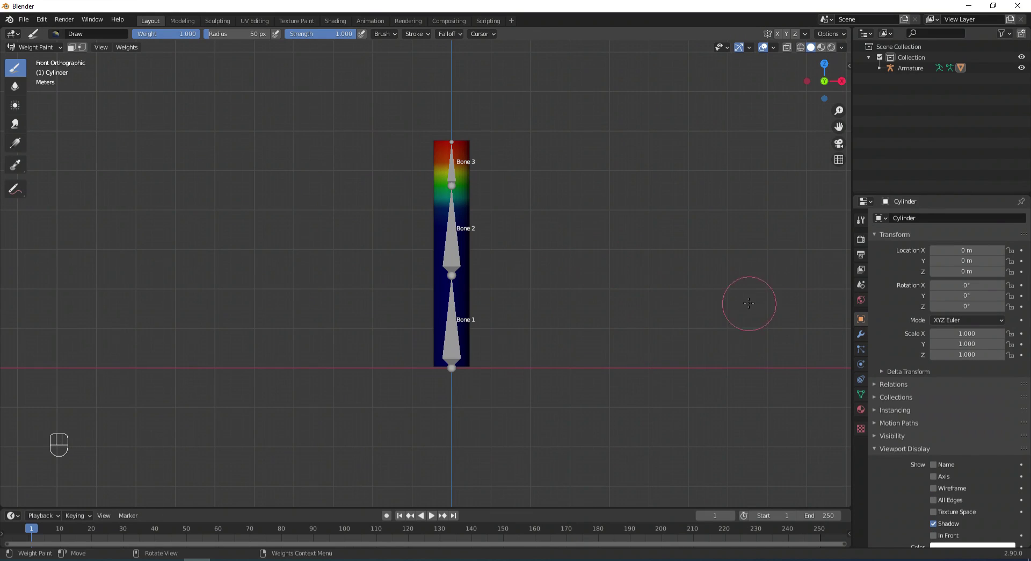
{"action": "left_click", "coordinate": [861, 393]}
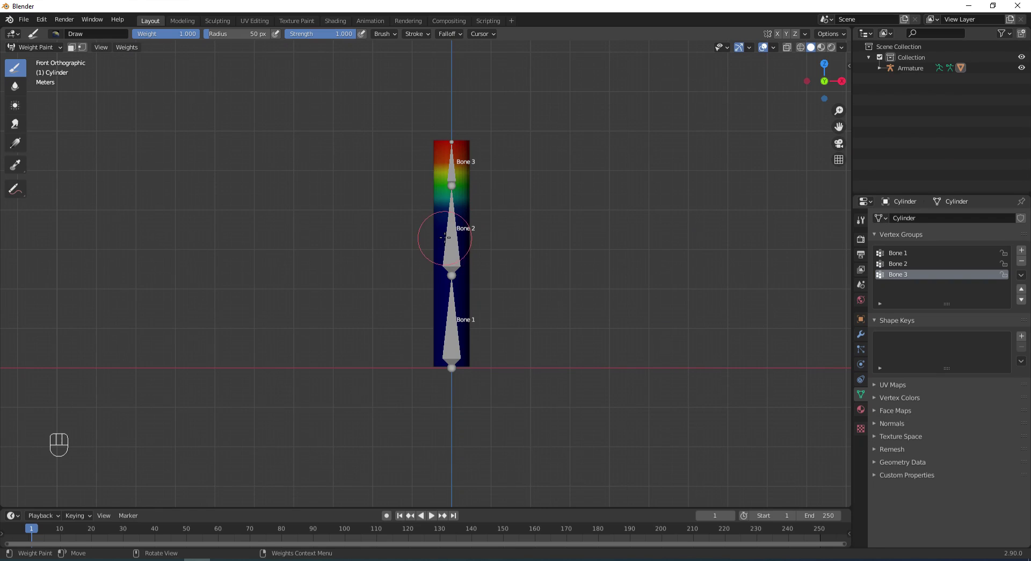
Inspect the cylinder's weight distribution for the vertex groups Bone 2, Bone 1 and Bone 3
{"action": "mouse_move", "coordinate": [451, 161]}
{"action": "left_mouse_down"}
{"action": "mouse_move", "coordinate": [459, 155]}
{"action": "mouse_move", "coordinate": [450, 163]}
{"action": "left_mouse_up"}
{"action": "left_click", "coordinate": [882, 263]}
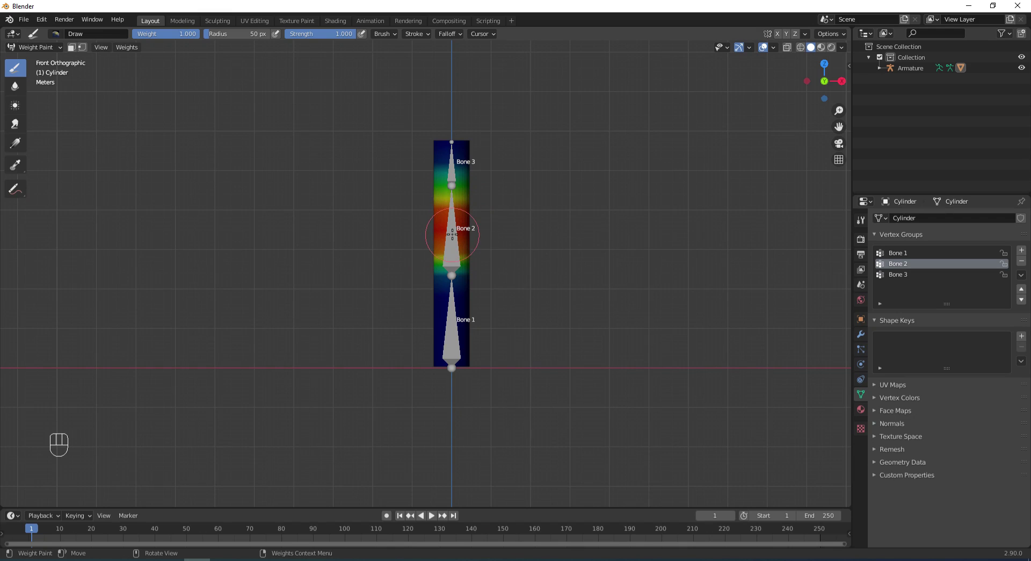
{"action": "left_click", "coordinate": [903, 252]}
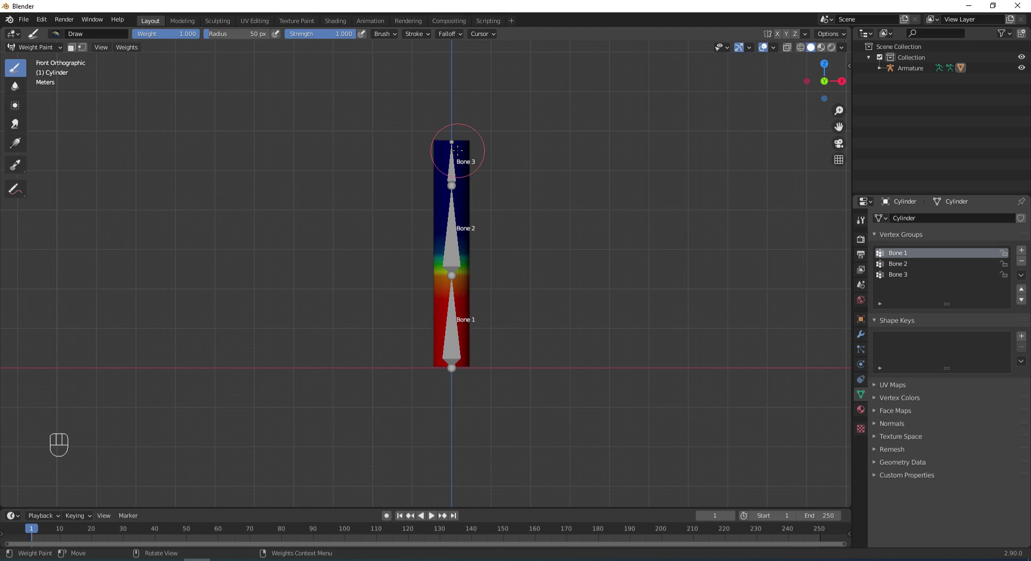
{"action": "left_click", "coordinate": [898, 274]}
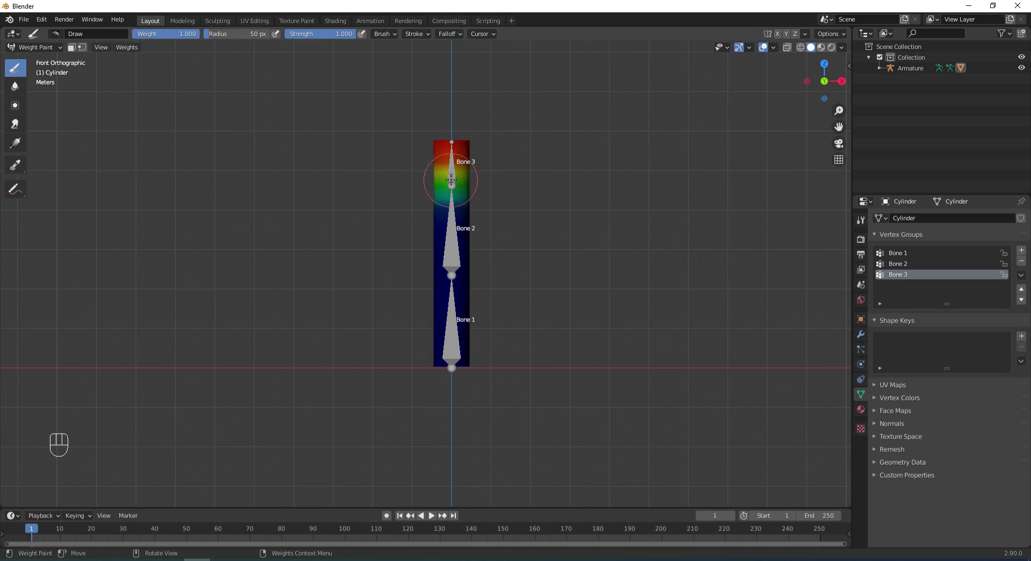
Paint Bone 3's influence around the cylinder's upper section with a weight of 1.000 and a 50 px brush
{"action": "mouse_move", "coordinate": [451, 179]}
{"action": "left_mouse_down"}
{"action": "mouse_move", "coordinate": [428, 174]}
{"action": "mouse_move", "coordinate": [463, 174]}
{"action": "mouse_move", "coordinate": [441, 173]}
{"action": "left_mouse_up"}
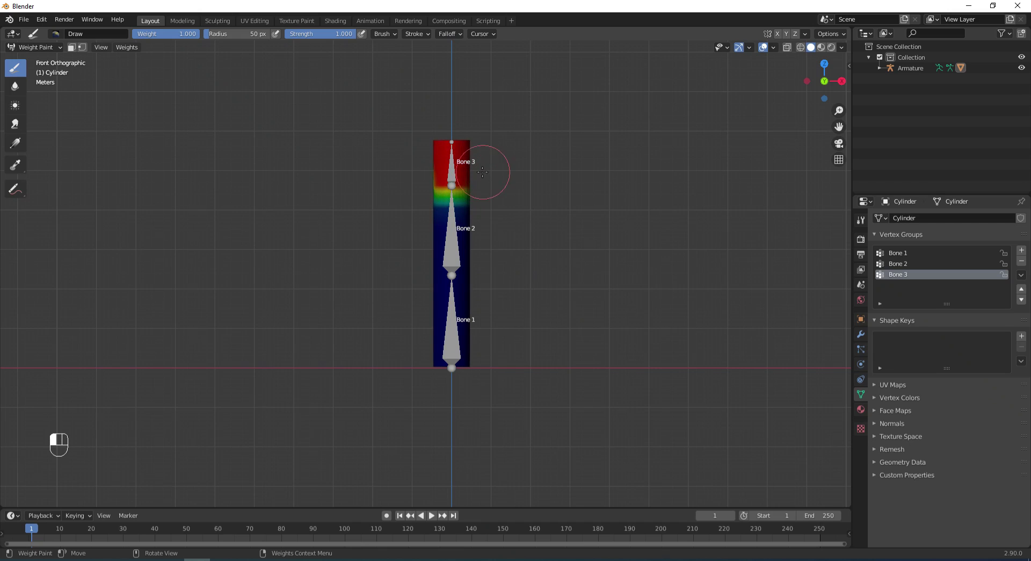
{"action": "mouse_move", "coordinate": [524, 173]}
{"action": "middle_mouse_down"}
{"action": "mouse_move", "coordinate": [509, 172]}
{"action": "mouse_move", "coordinate": [529, 173]}
{"action": "middle_mouse_up"}
{"action": "left_click_drag", "start_coordinate": [386, 176], "coordinate": [426, 175]}
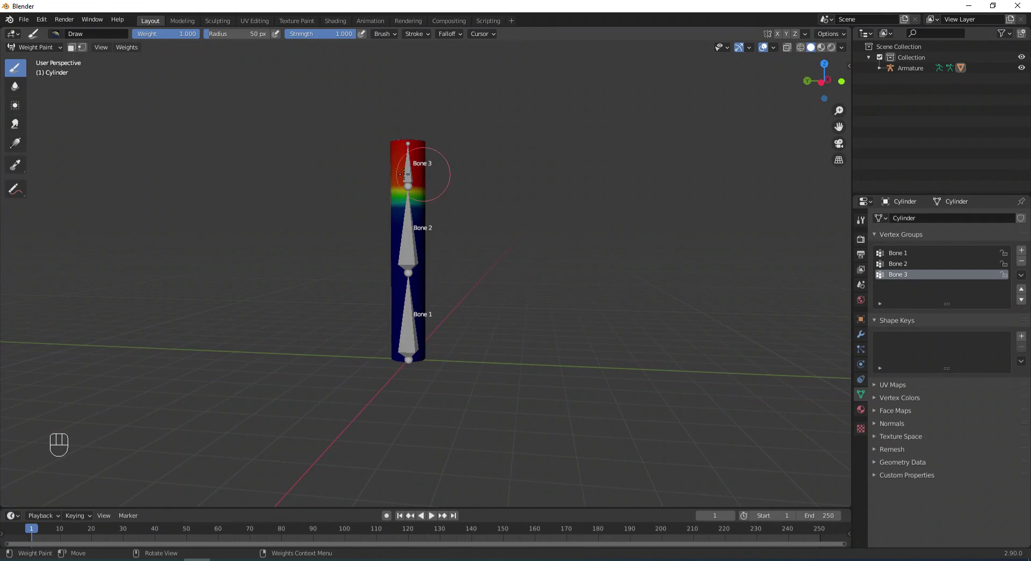
{"action": "mouse_move", "coordinate": [518, 166]}
{"action": "middle_mouse_down"}
{"action": "mouse_move", "coordinate": [564, 174]}
{"action": "mouse_move", "coordinate": [479, 172]}
{"action": "mouse_move", "coordinate": [518, 173]}
{"action": "middle_mouse_up"}
{"action": "left_click_drag", "start_coordinate": [399, 179], "coordinate": [384, 142]}
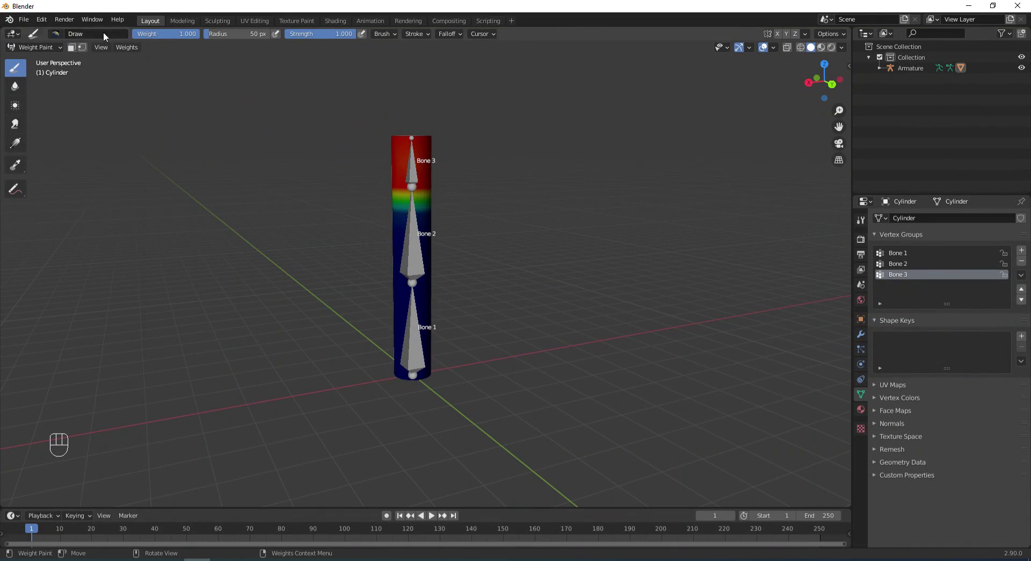
Keep the Draw brush and fill in the remaining Bone 3 weight around the cylinder's top
{"action": "left_click", "coordinate": [55, 34]}
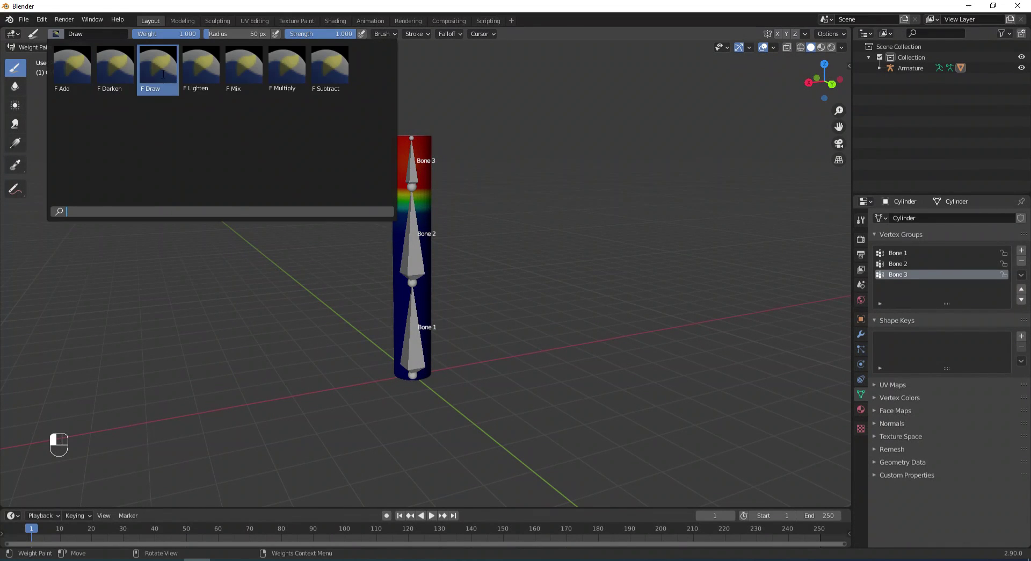
{"action": "left_click", "coordinate": [164, 73]}
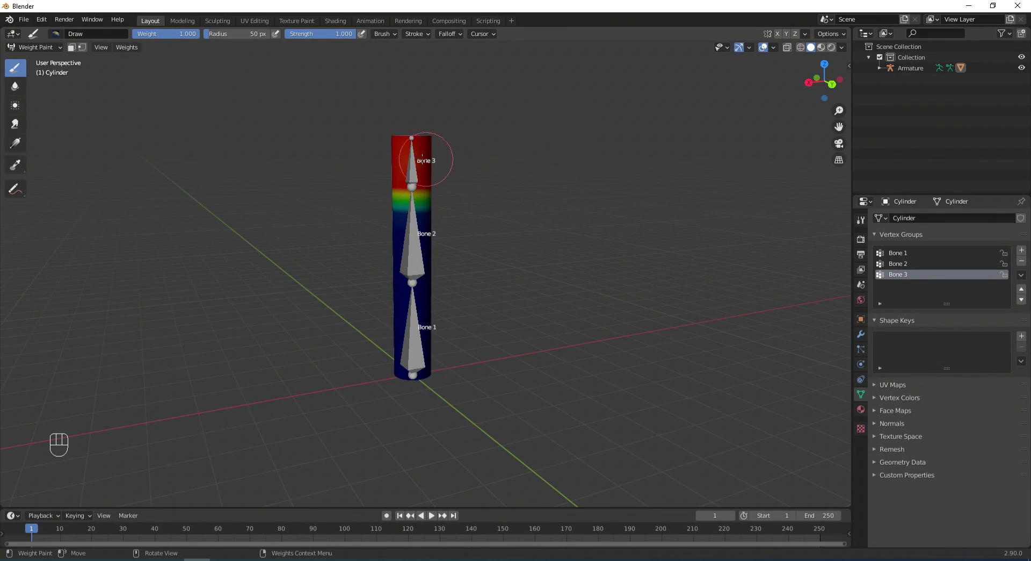
{"action": "middle_click_drag", "start_coordinate": [408, 153], "coordinate": [462, 153]}
{"action": "mouse_move", "coordinate": [427, 160]}
{"action": "left_mouse_down"}
{"action": "mouse_move", "coordinate": [455, 156]}
{"action": "mouse_move", "coordinate": [431, 160]}
{"action": "left_mouse_up"}
{"action": "middle_click_drag", "start_coordinate": [509, 165], "coordinate": [425, 165]}
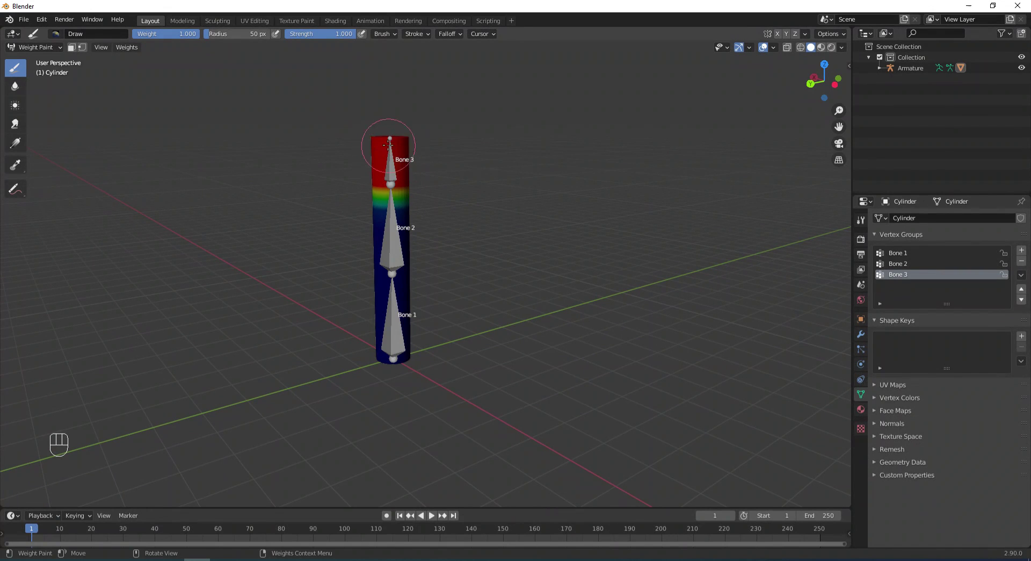
{"action": "middle_click_drag", "start_coordinate": [394, 155], "coordinate": [378, 147]}
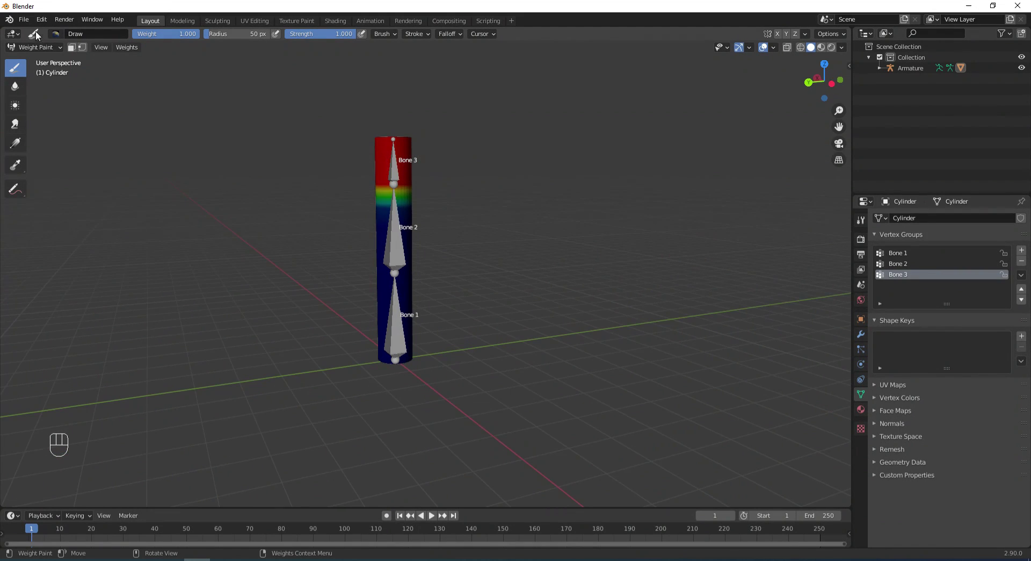
Leave Weight Paint for Object Mode, select the armature and switch it to Pose Mode
{"action": "left_click", "coordinate": [57, 48]}
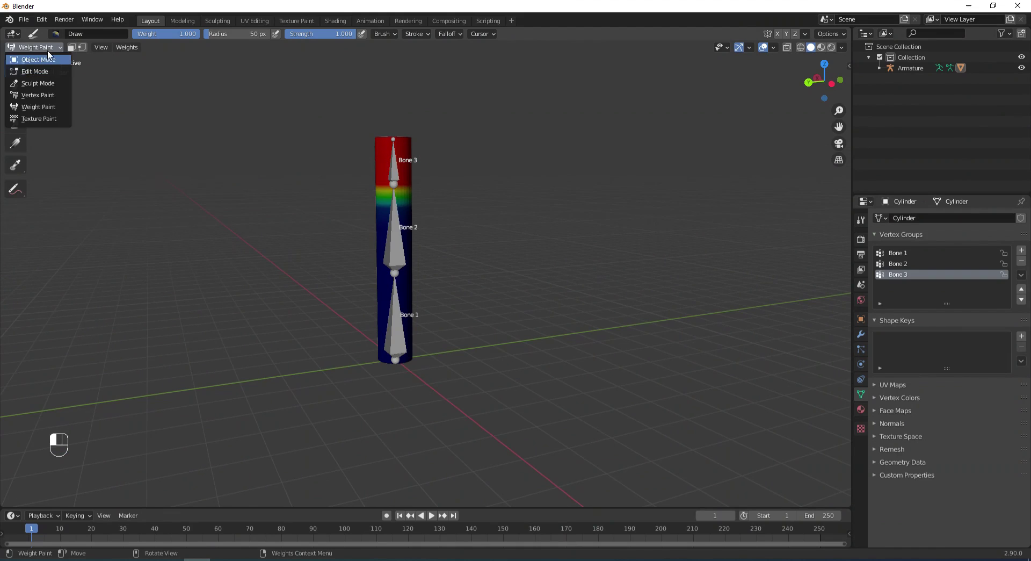
{"action": "left_click", "coordinate": [29, 59]}
{"action": "left_click", "coordinate": [397, 169]}
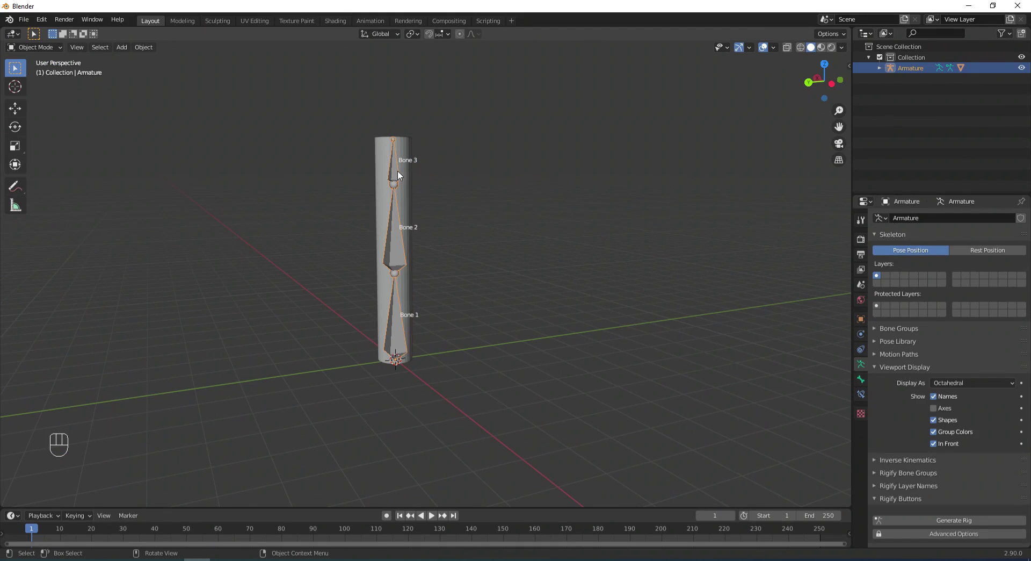
{"action": "left_click", "coordinate": [52, 48]}
{"action": "left_click", "coordinate": [35, 83]}
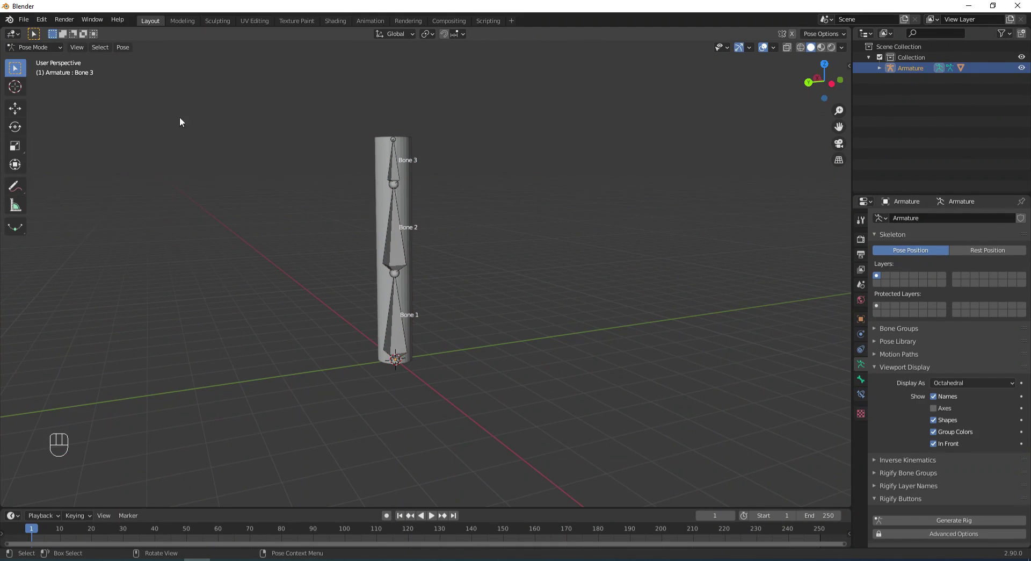
Try rotating Bone 3 to test the painted weights and cancel the rotation
{"action": "left_click", "coordinate": [398, 170]}
{"action": "key", "text": "r"}
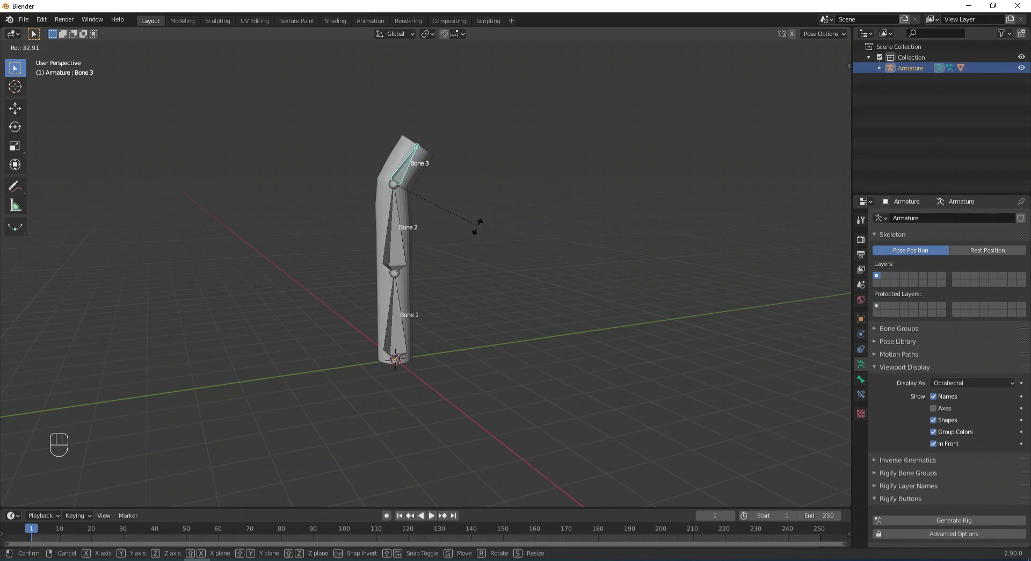
{"action": "right_click", "coordinate": [467, 172]}
Return to Object Mode and select the cylinder and the armature together
{"action": "mouse_move", "coordinate": [467, 173]}
{"action": "middle_mouse_down"}
{"action": "mouse_move", "coordinate": [540, 230]}
{"action": "mouse_move", "coordinate": [471, 190]}
{"action": "middle_mouse_up"}
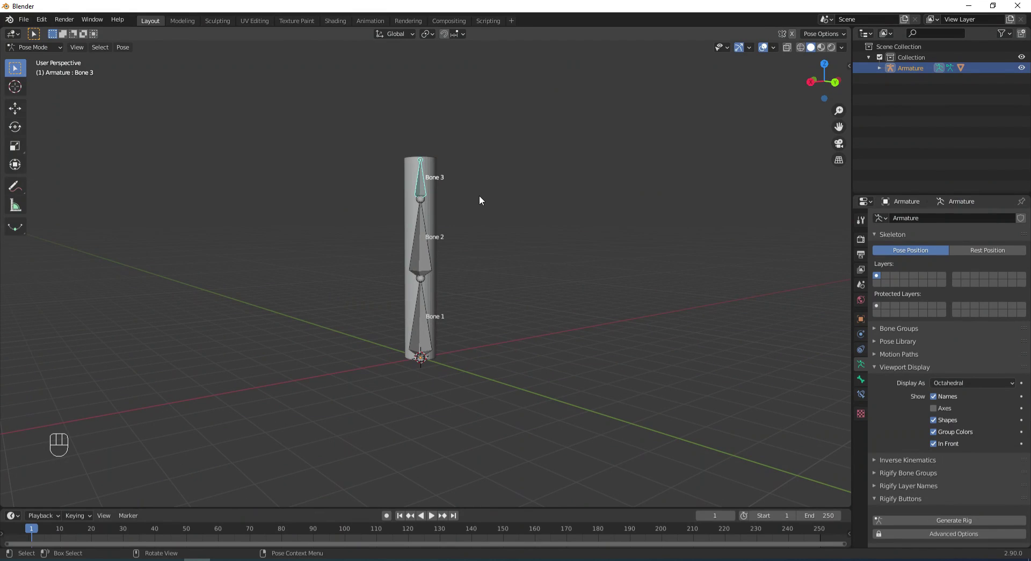
{"action": "middle_click_drag", "start_coordinate": [503, 202], "coordinate": [556, 220]}
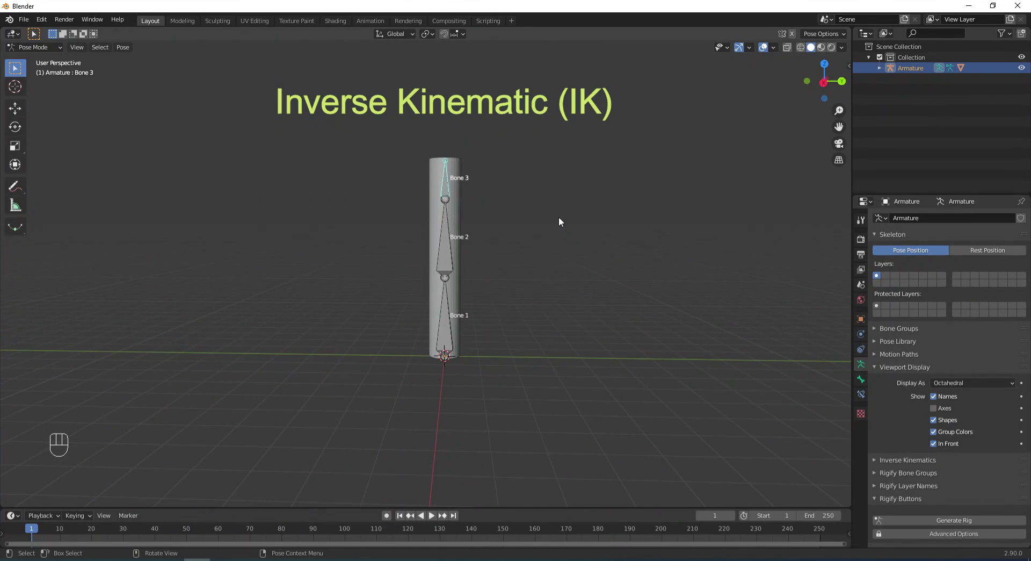
{"action": "key", "text": "KP_1"}
{"action": "left_click", "coordinate": [33, 47]}
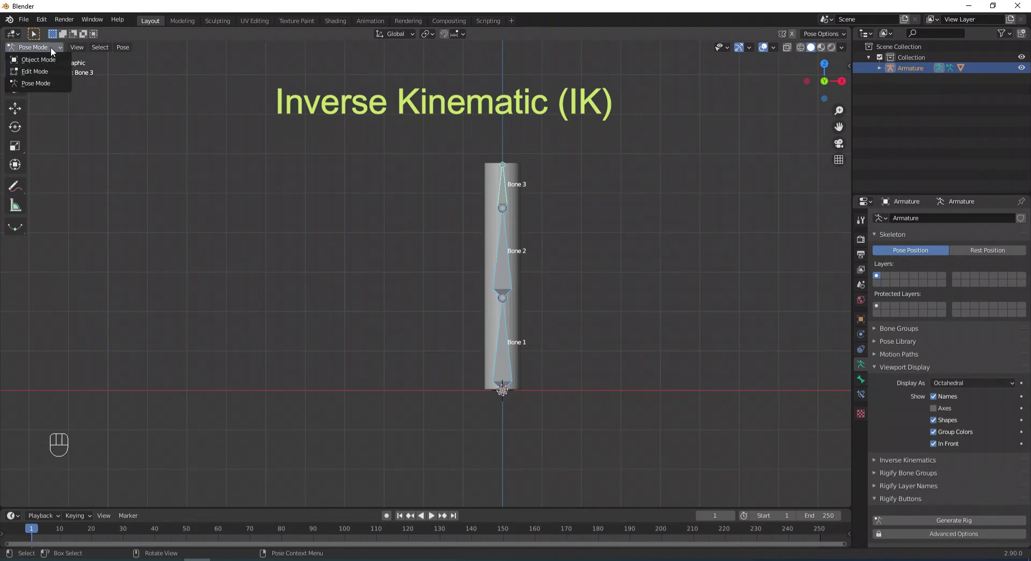
{"action": "left_click", "coordinate": [30, 56]}
{"action": "left_click_drag", "start_coordinate": [461, 127], "coordinate": [579, 392]}
{"action": "left_click", "coordinate": [713, 266]}
{"action": "left_click_drag", "start_coordinate": [434, 121], "coordinate": [600, 421]}
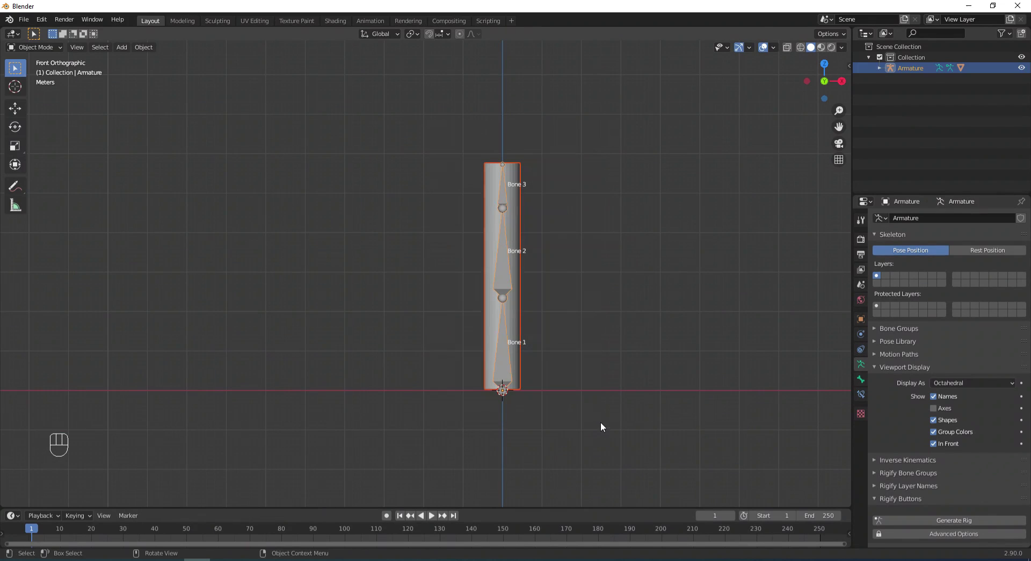
Duplicate the cylinder and armature and place the copy about 5.6 m along negative X from the original
{"action": "key", "text": "shift+d"}
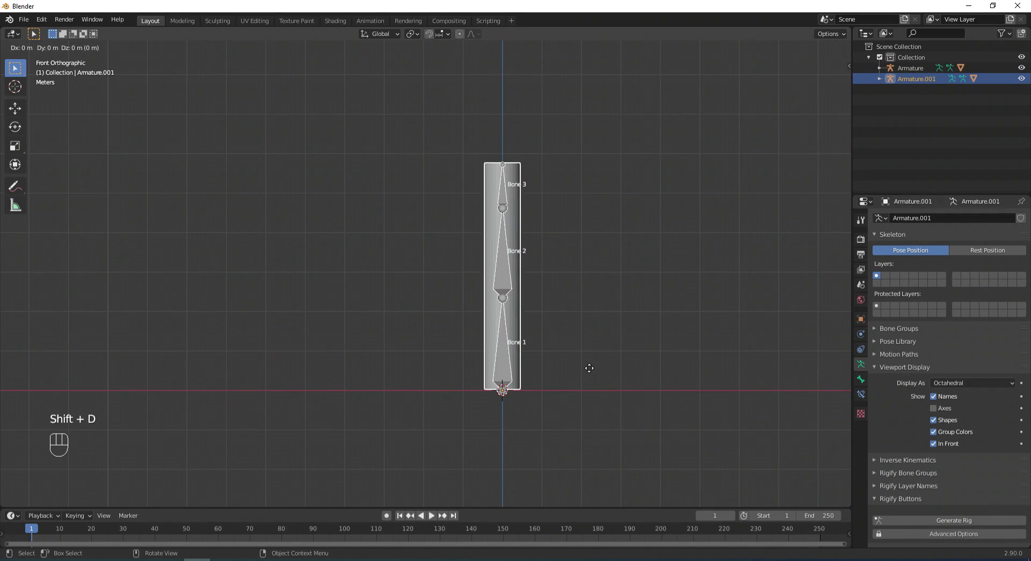
{"action": "left_click", "coordinate": [371, 387]}
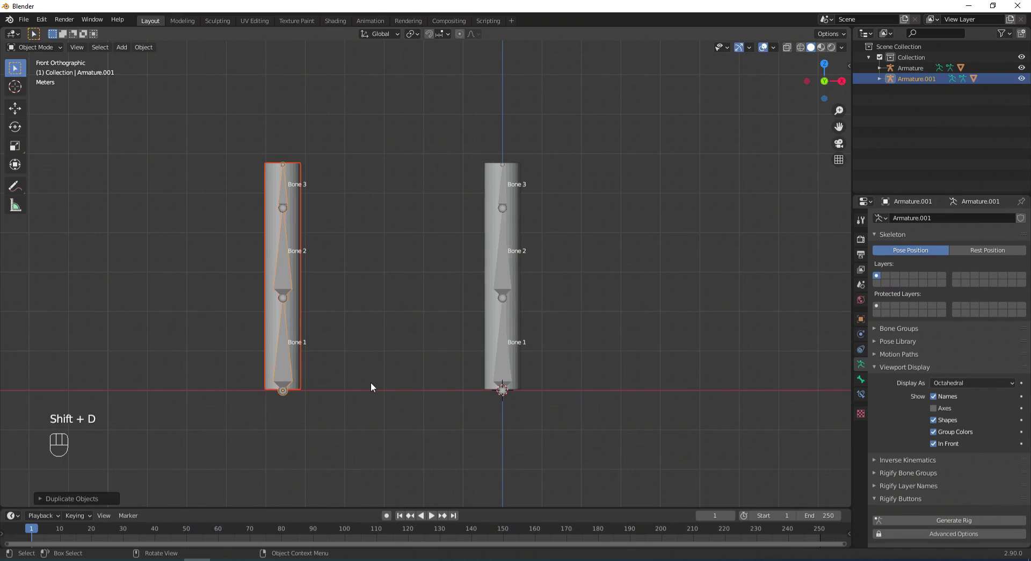
{"action": "left_click", "coordinate": [371, 387]}
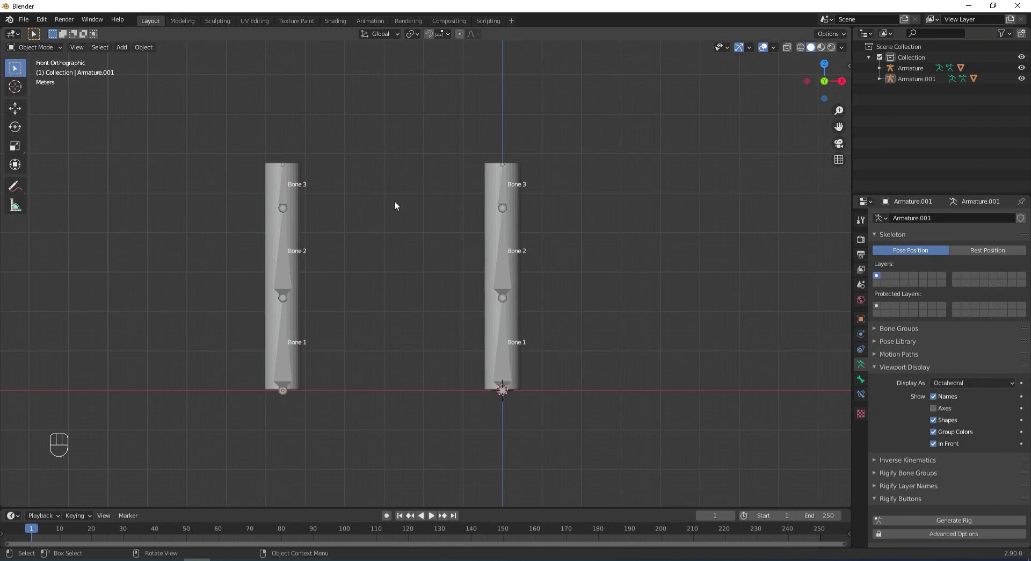
Select only the duplicated armature and switch it to Pose Mode
{"action": "left_click", "coordinate": [278, 202]}
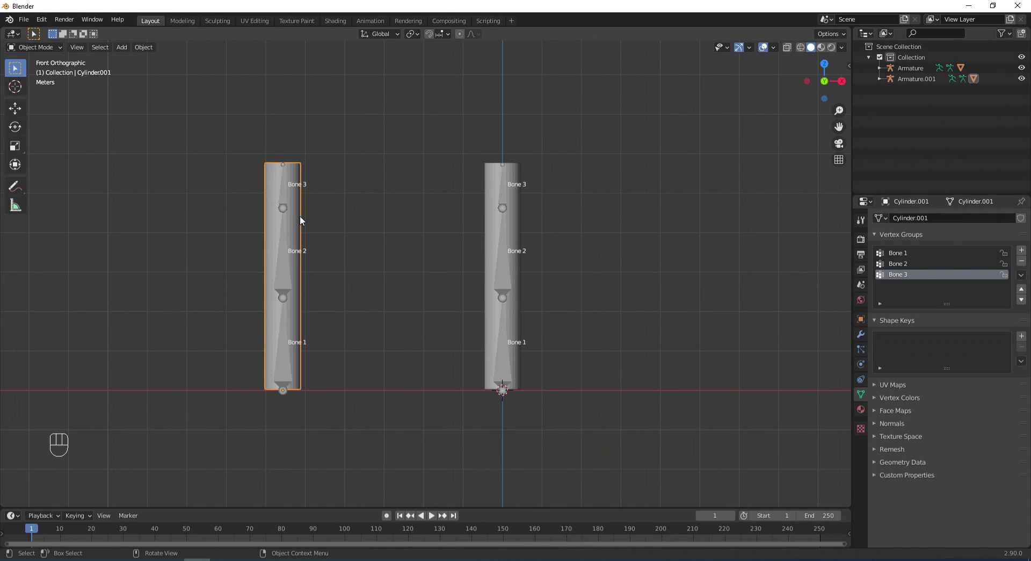
{"action": "left_click", "coordinate": [335, 229]}
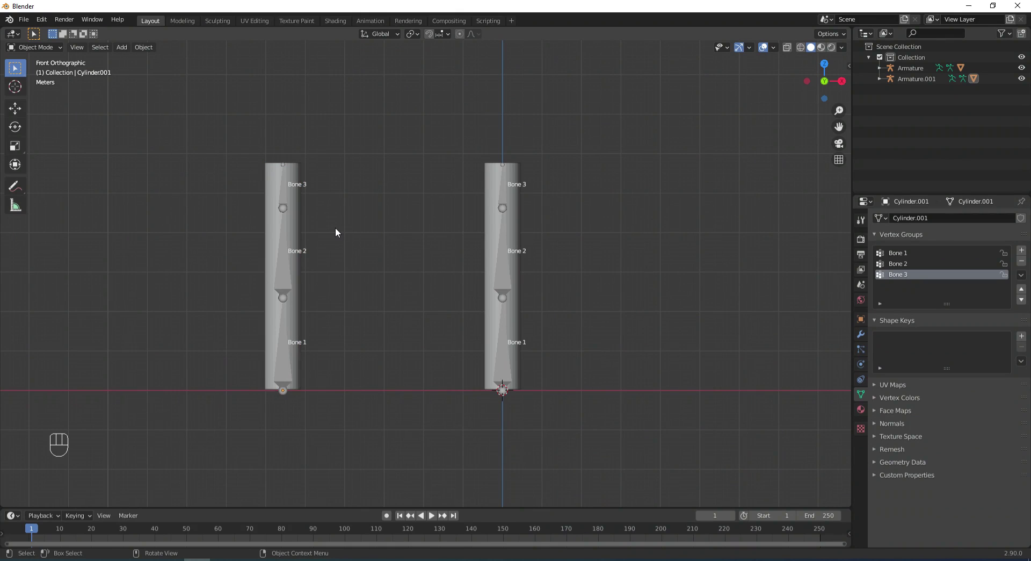
{"action": "left_click", "coordinate": [285, 198]}
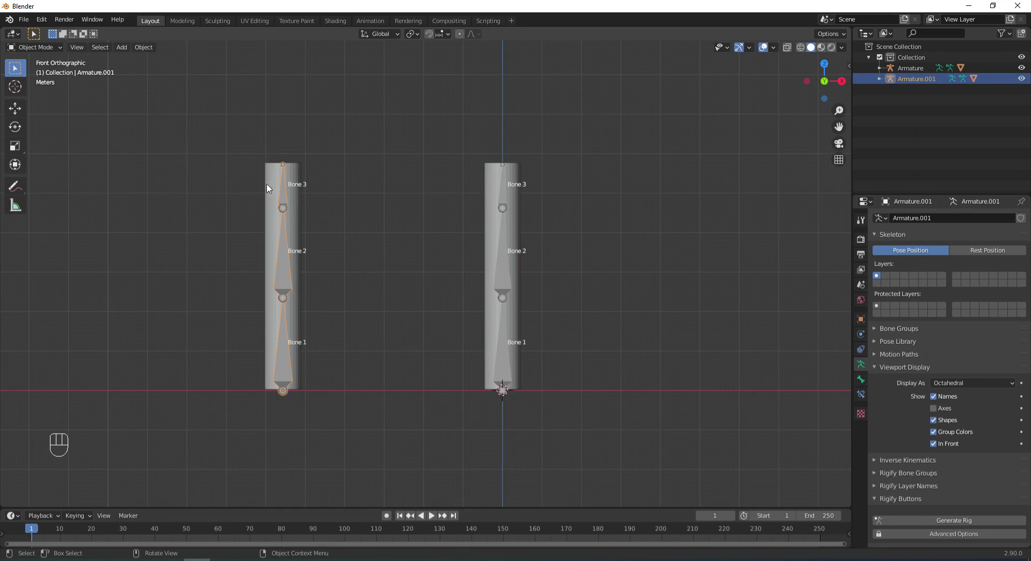
{"action": "left_click", "coordinate": [47, 47]}
{"action": "left_click", "coordinate": [38, 47]}
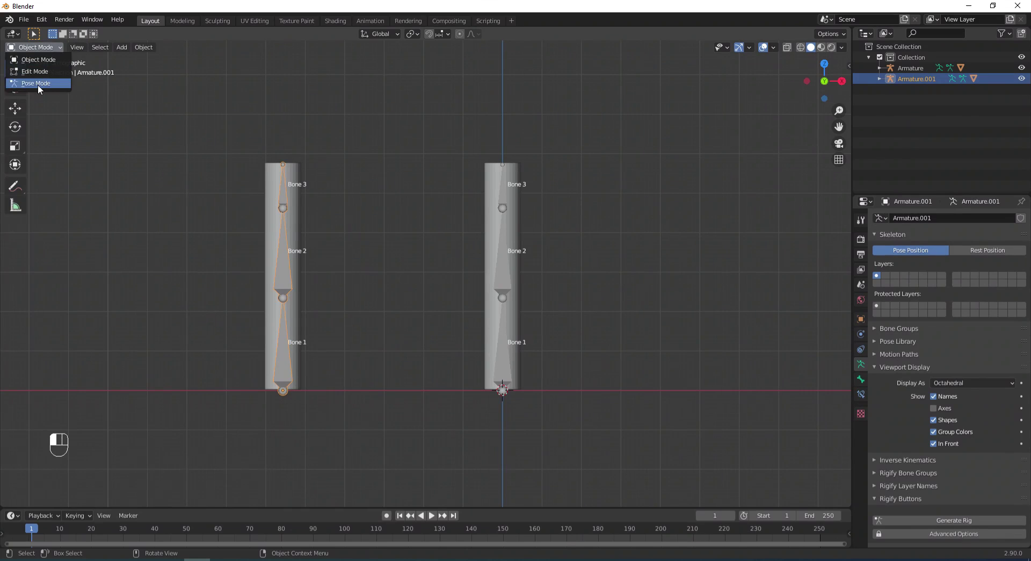
{"action": "left_click", "coordinate": [37, 85]}
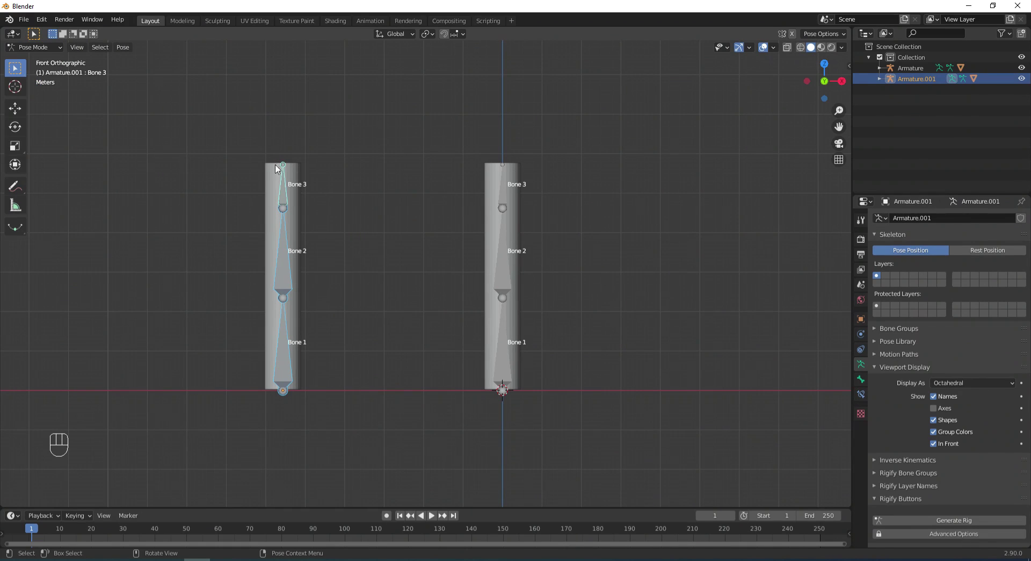
Enable Auto IK for the duplicated armature, try moving Bone 3 to bend the chain, and cancel the move
{"action": "left_click", "coordinate": [845, 33]}
{"action": "left_click", "coordinate": [418, 128]}
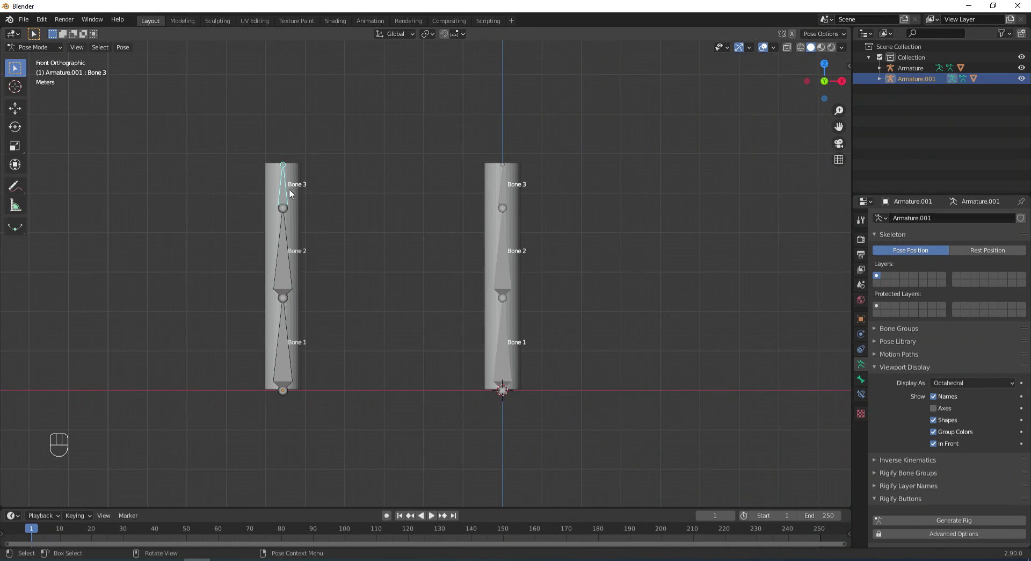
{"action": "key", "text": "g"}
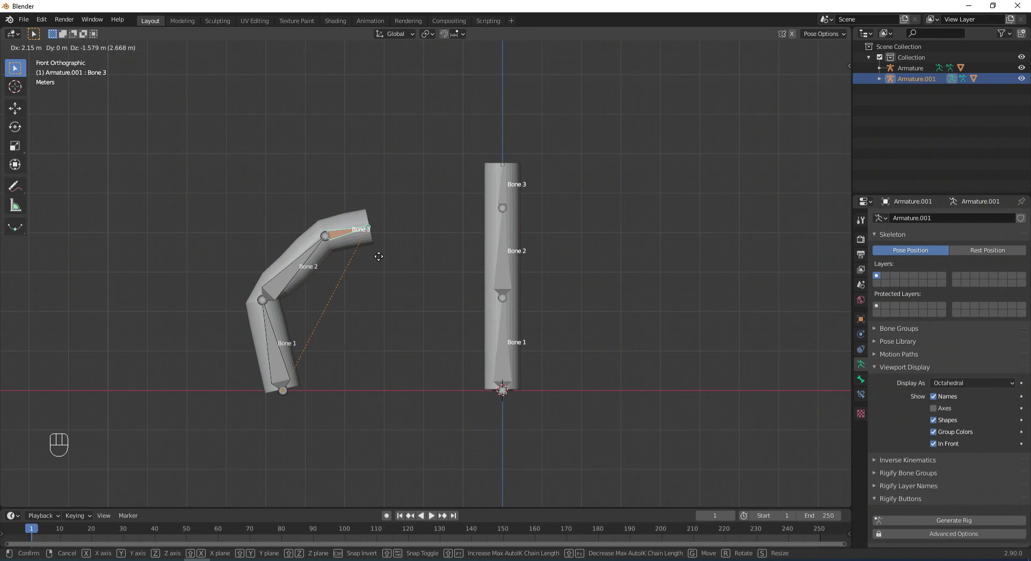
{"action": "right_click", "coordinate": [379, 256]}
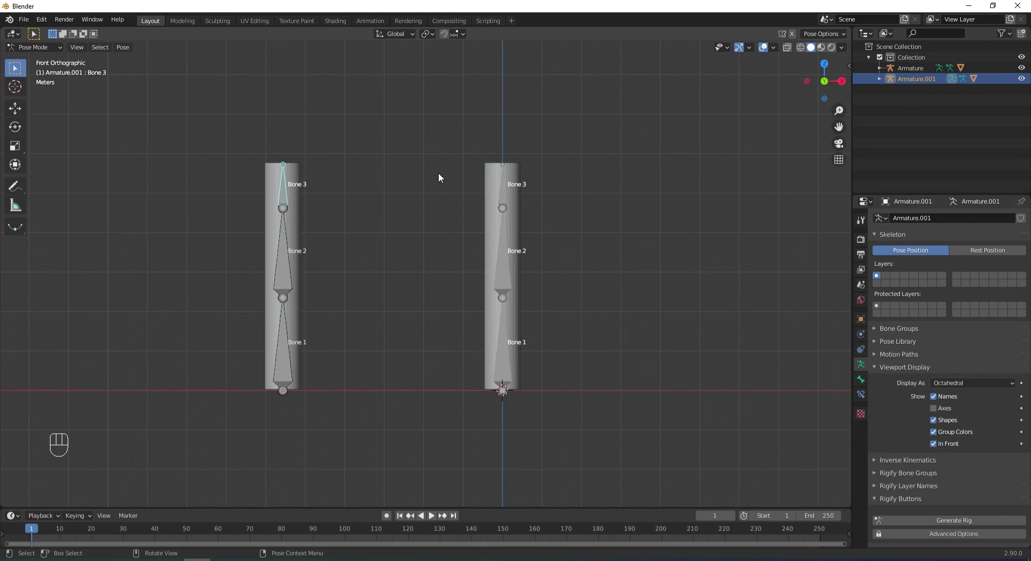
Disable Auto IK, try transforming the duplicated armature's Bone 3 without it, and cancel the transform
{"action": "left_click", "coordinate": [842, 33]}
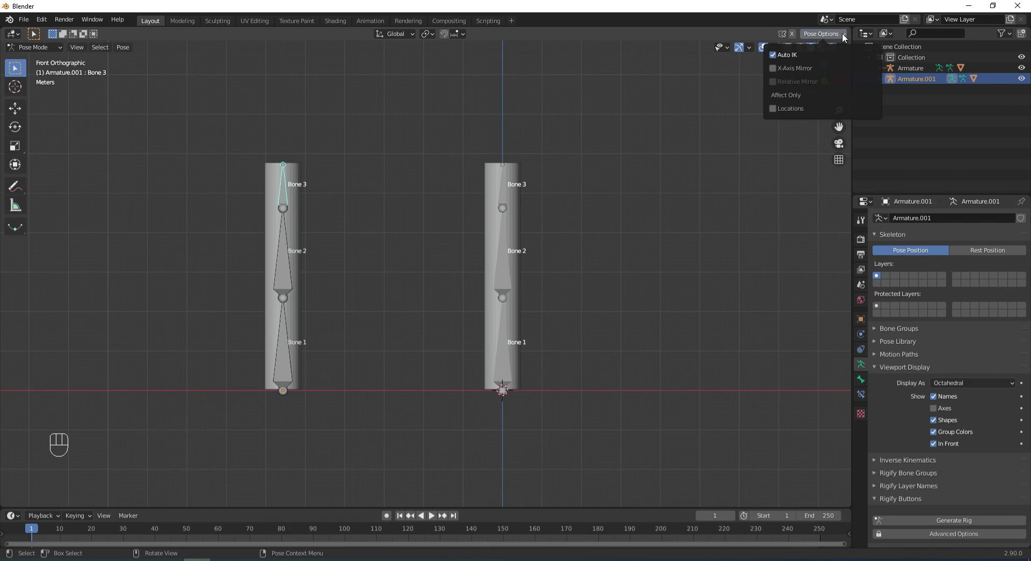
{"action": "left_click", "coordinate": [611, 165]}
{"action": "left_click", "coordinate": [283, 197]}
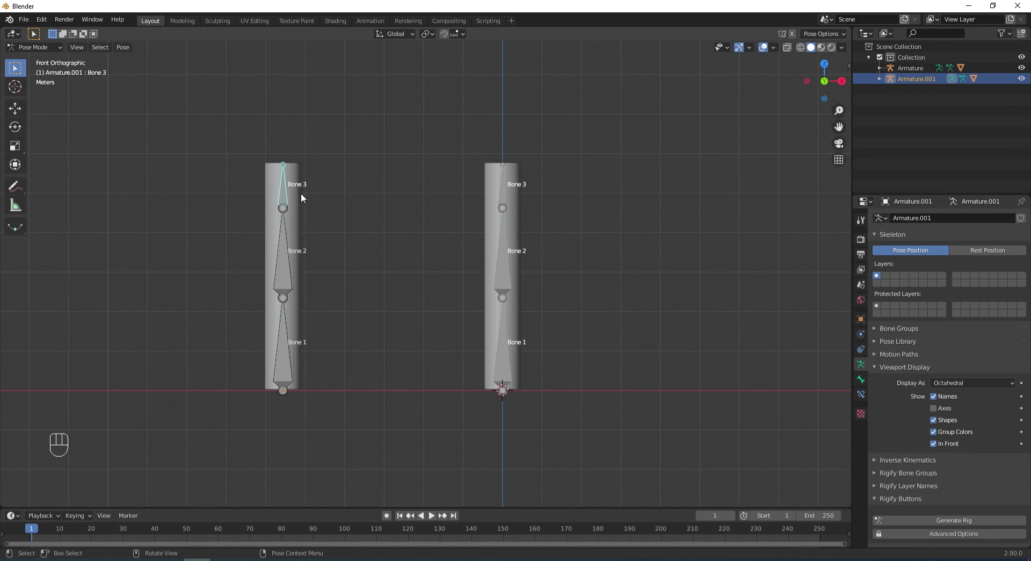
{"action": "key", "text": "r"}
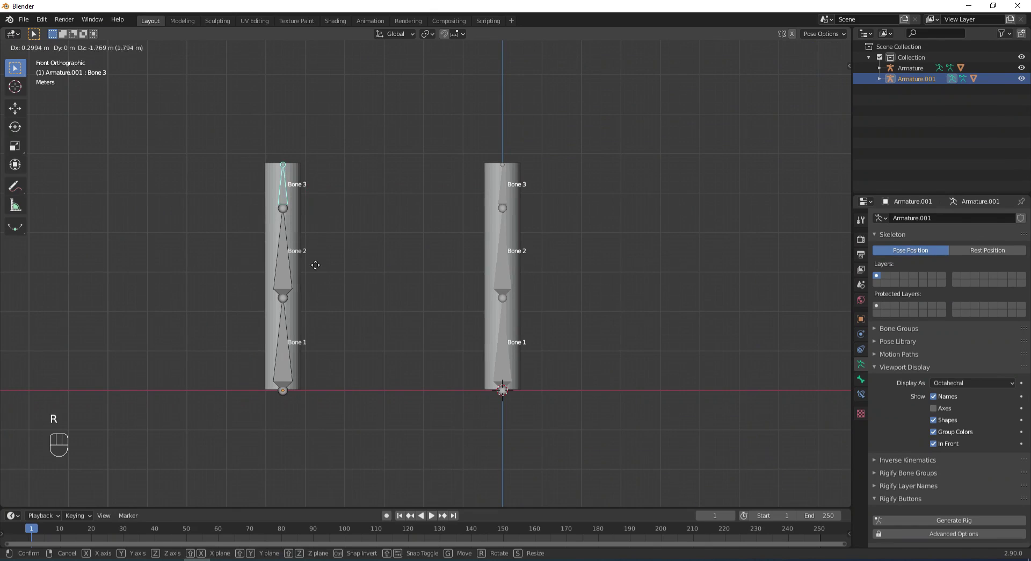
{"action": "right_click", "coordinate": [323, 197]}
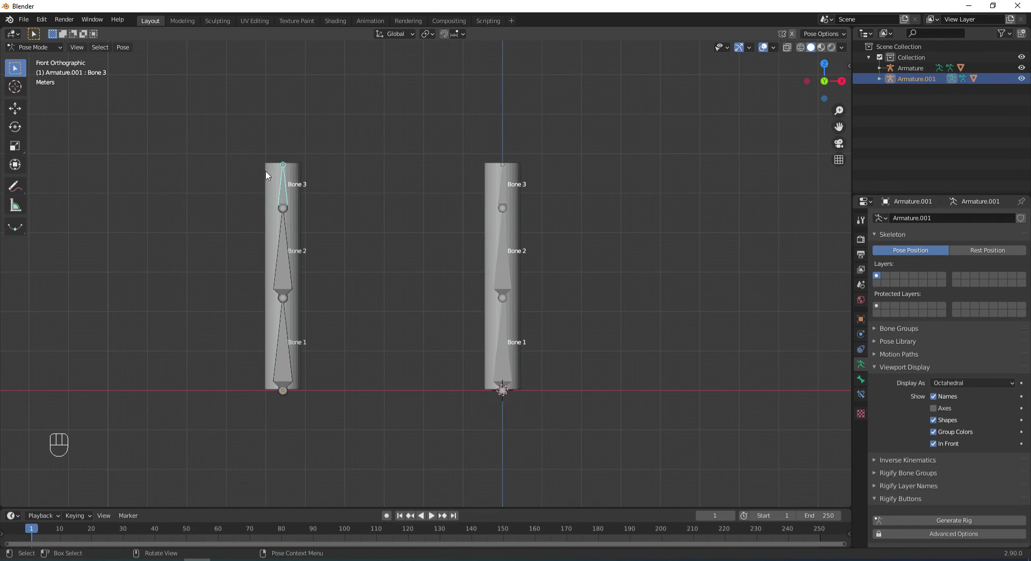
Add an Inverse Kinematics bone constraint to Bone 2 of the duplicated armature
{"action": "left_click", "coordinate": [280, 258]}
{"action": "left_click", "coordinate": [861, 396]}
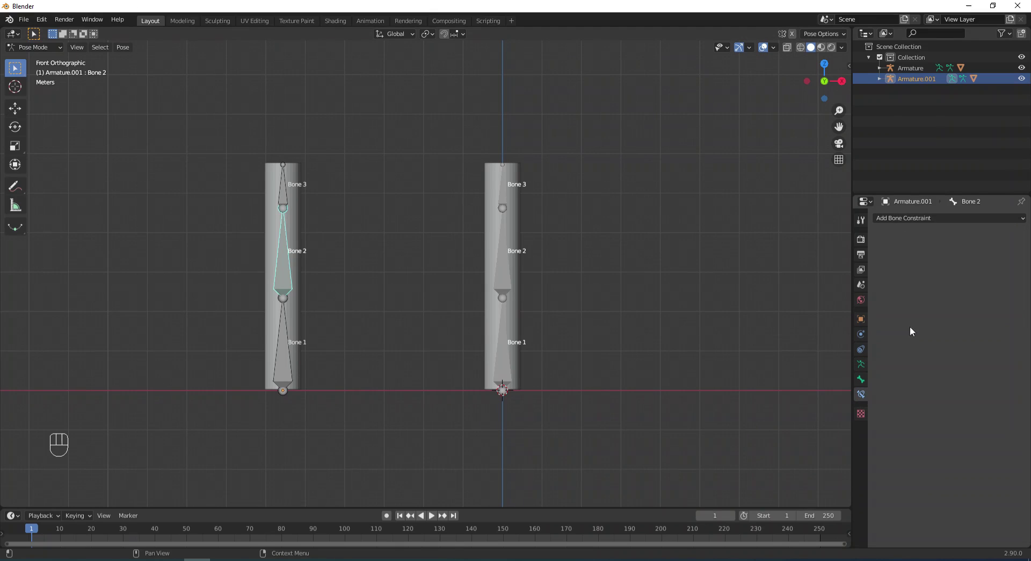
{"action": "left_click", "coordinate": [916, 219]}
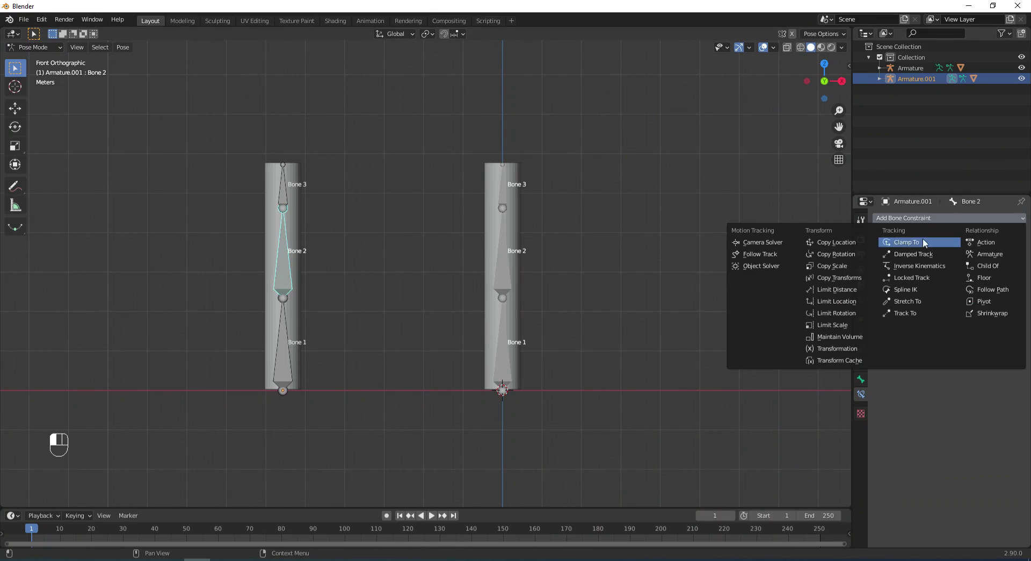
{"action": "left_click", "coordinate": [913, 265]}
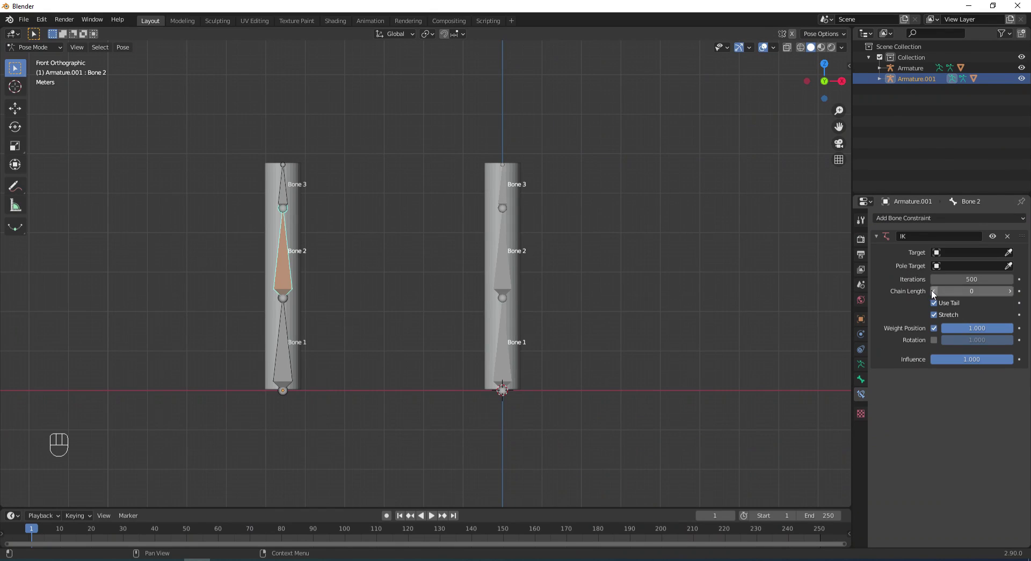
Set the IK constraint's target to Armature.001 and its target bone to Bone 3
{"action": "left_click", "coordinate": [1009, 252]}
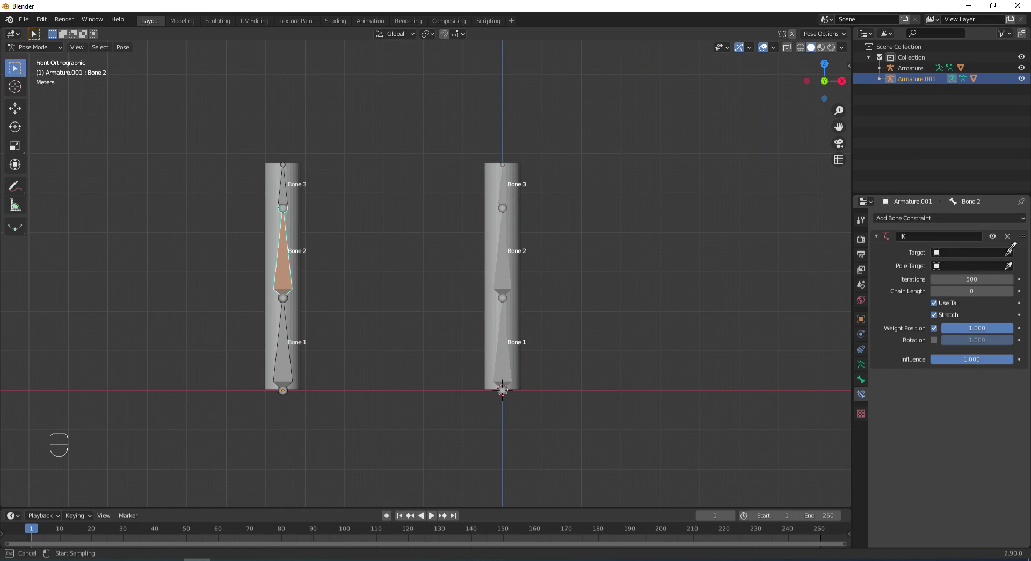
{"action": "left_click", "coordinate": [286, 195]}
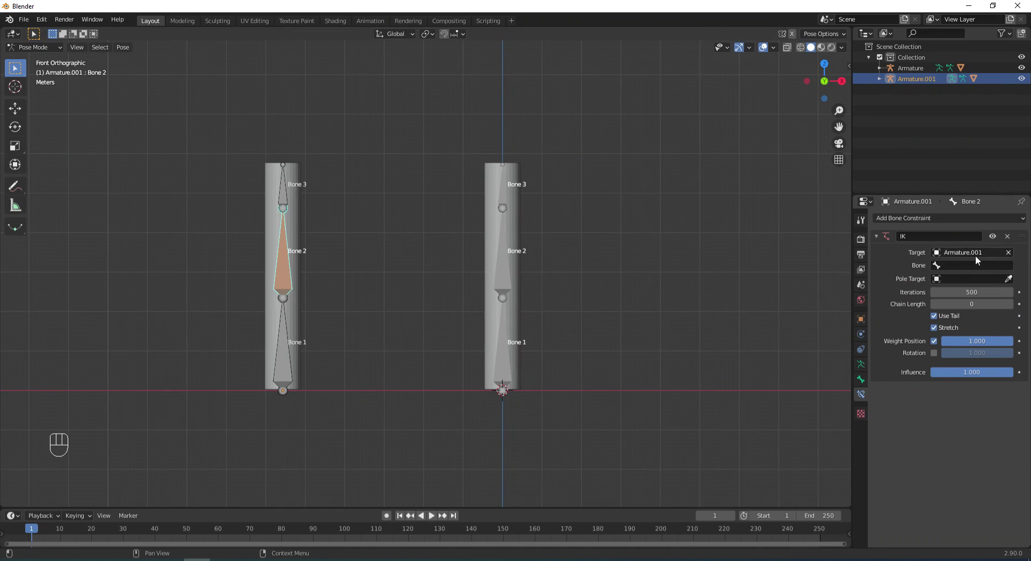
{"action": "left_click", "coordinate": [937, 265]}
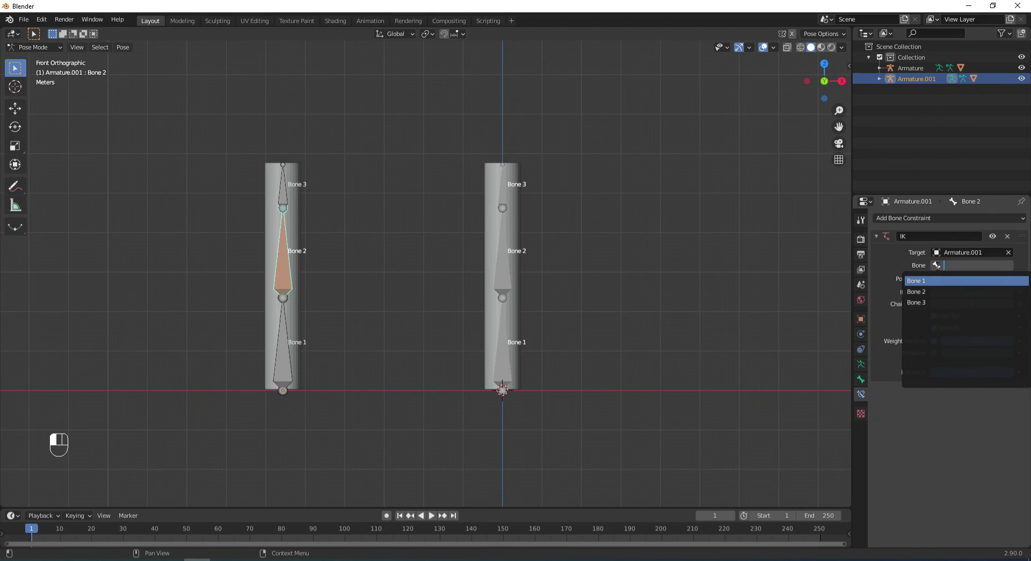
{"action": "left_click", "coordinate": [920, 302]}
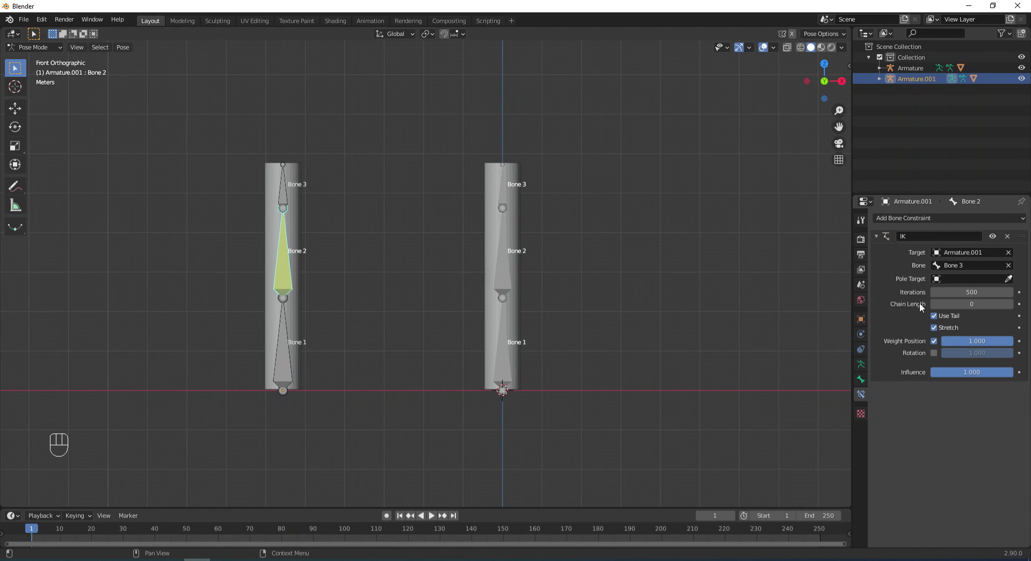
Set the chain length of Bone 2's IK constraint to 2
{"action": "left_click", "coordinate": [283, 194]}
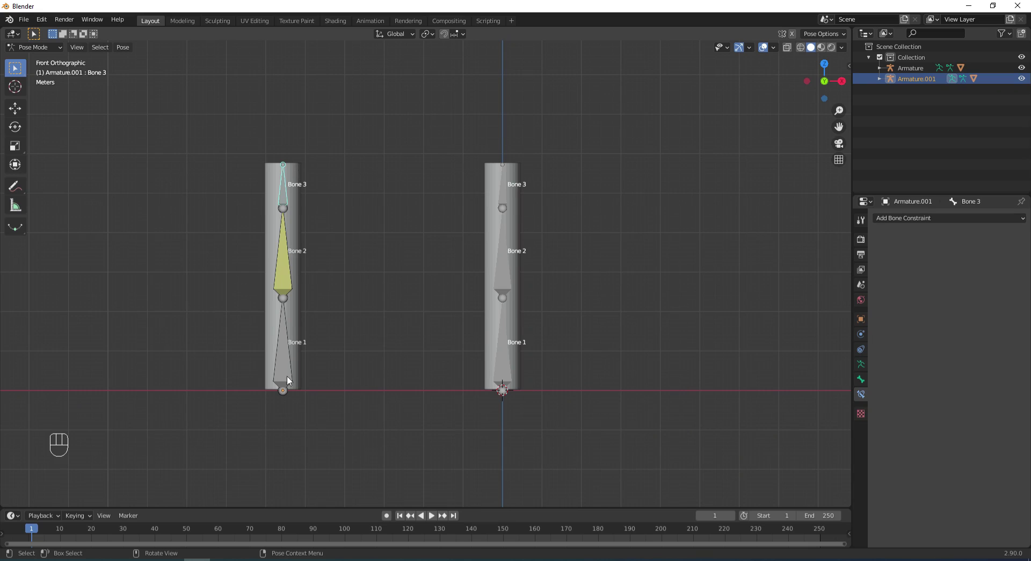
{"action": "left_click", "coordinate": [284, 258]}
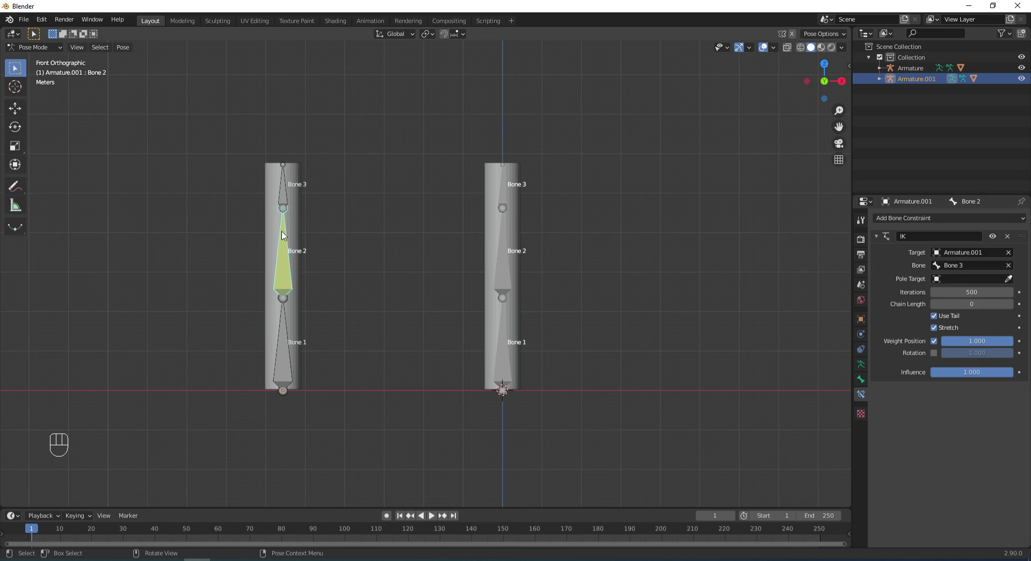
{"action": "left_click", "coordinate": [272, 193]}
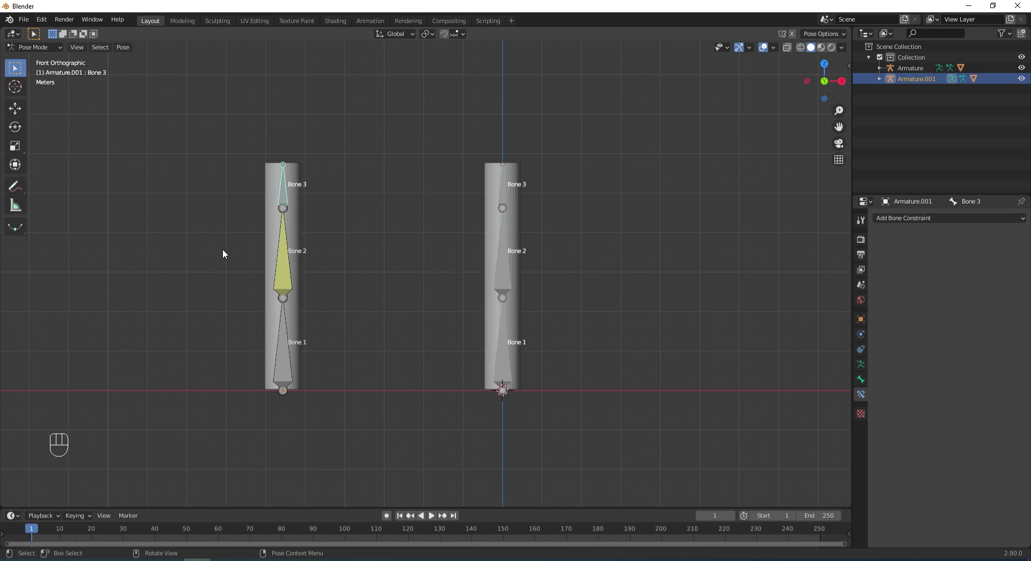
{"action": "left_click", "coordinate": [282, 258]}
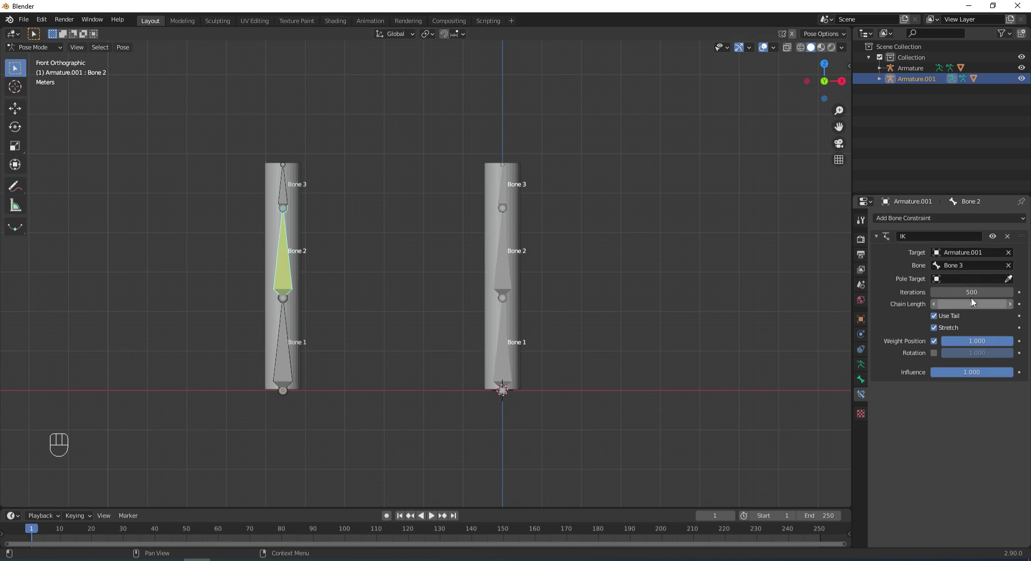
{"action": "left_click", "coordinate": [1010, 304]}
{"action": "left_click", "coordinate": [1010, 304]}
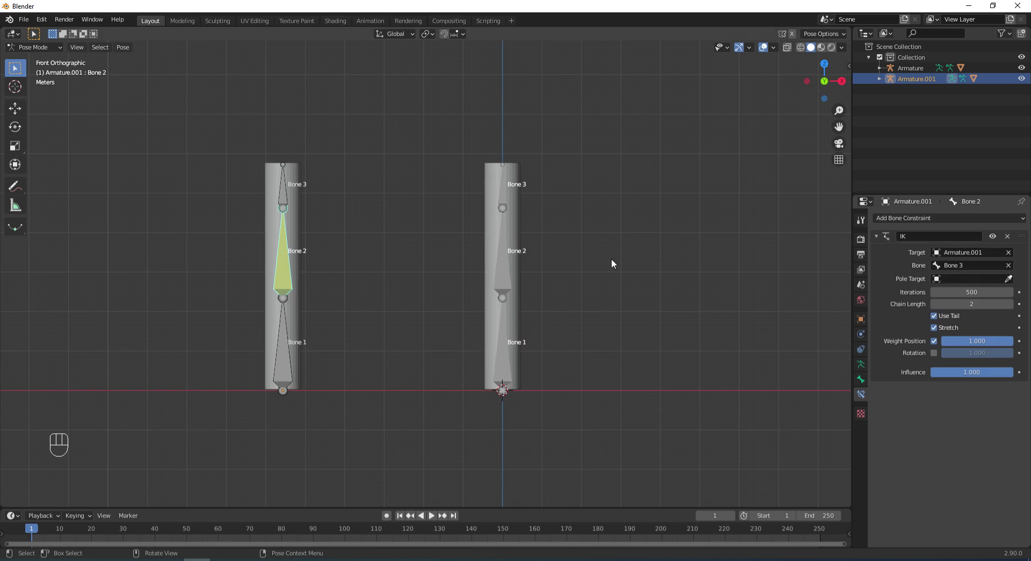
Try rotating and moving Bone 3 to test the IK constraint, and cancel the transforms
{"action": "left_click", "coordinate": [284, 191]}
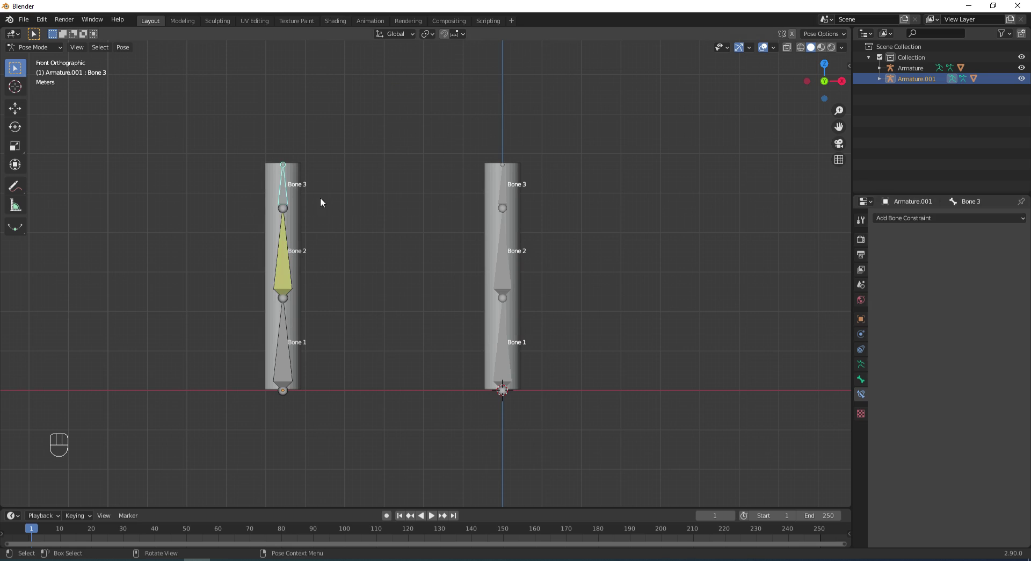
{"action": "key", "text": "r"}
{"action": "right_click", "coordinate": [364, 202]}
{"action": "key", "text": "r"}
{"action": "key", "text": "g"}
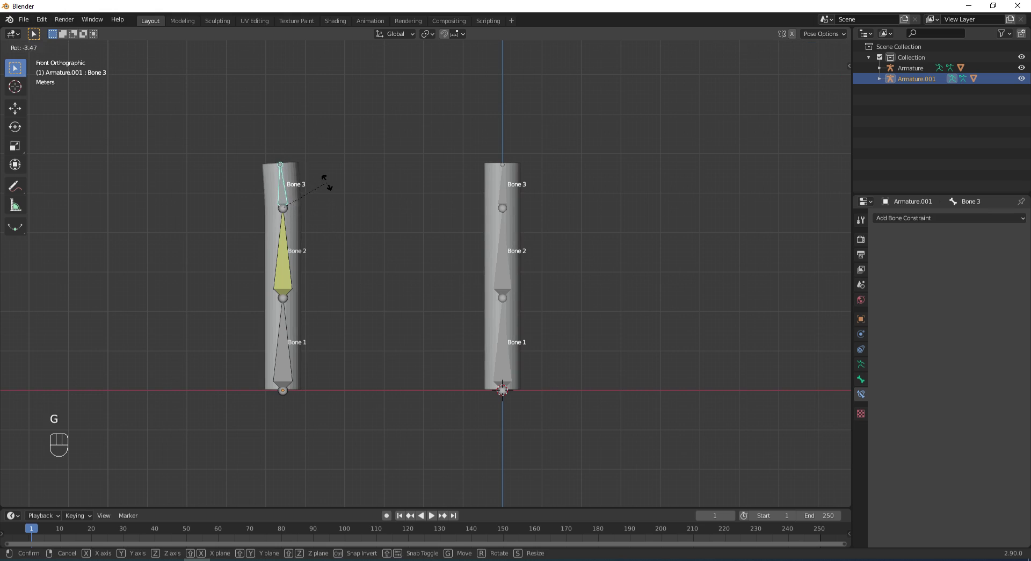
{"action": "right_click", "coordinate": [310, 251]}
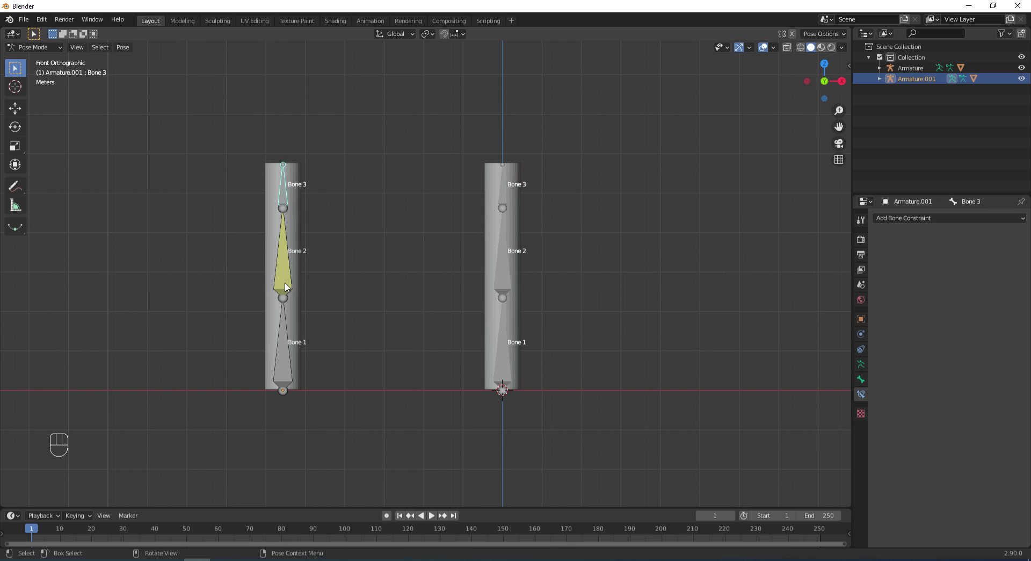
Switch the duplicated armature to Edit Mode and clear Bone 3's parent
{"action": "left_click", "coordinate": [58, 48]}
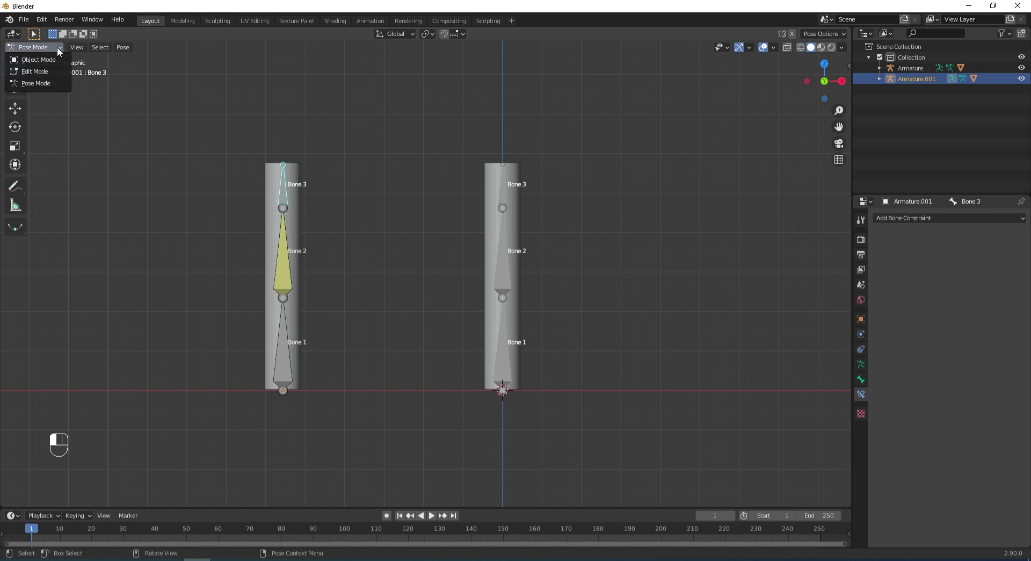
{"action": "left_click", "coordinate": [42, 71]}
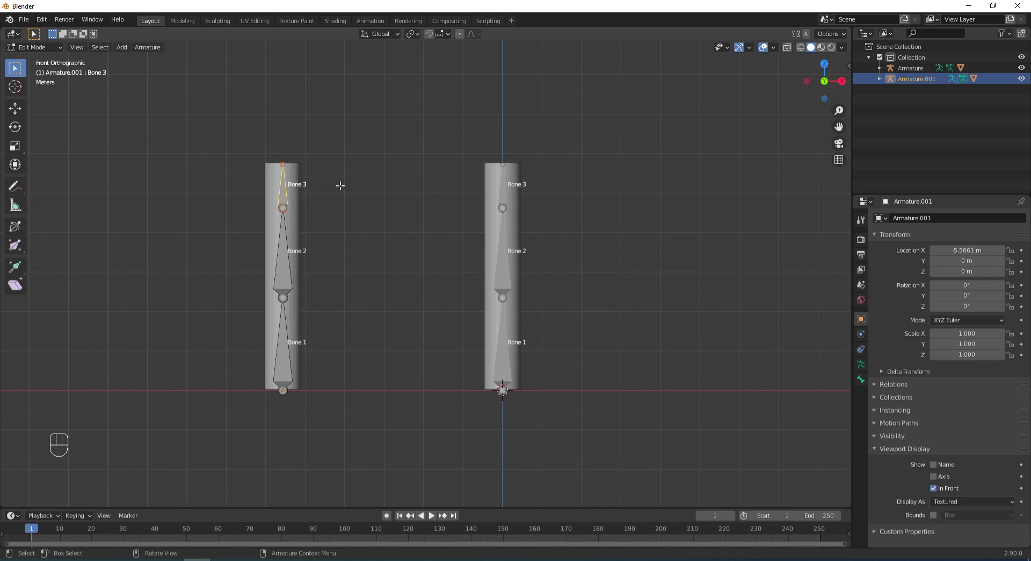
{"action": "left_click", "coordinate": [284, 243]}
{"action": "left_click", "coordinate": [284, 192]}
{"action": "key", "text": "alt+p"}
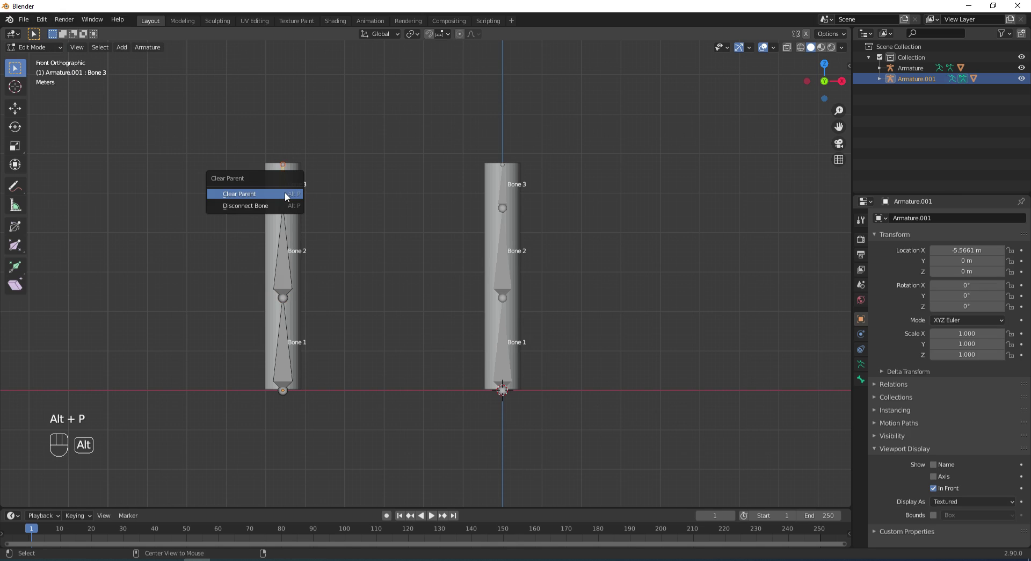
{"action": "left_click", "coordinate": [254, 194]}
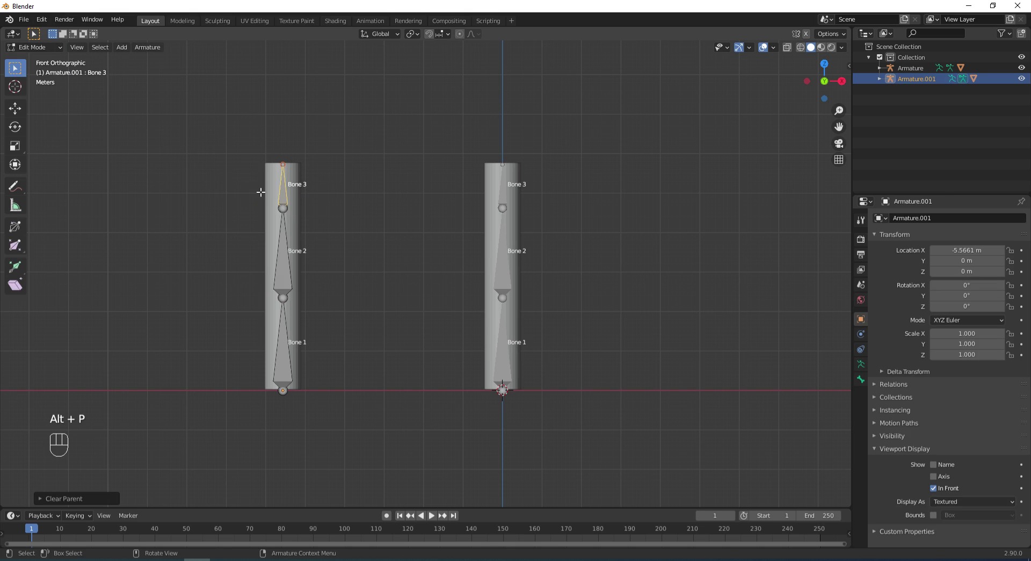
Switch the duplicated armature to Pose Mode and test the IK chain by moving Bone 3, cancelling the transform
{"action": "left_click", "coordinate": [56, 47]}
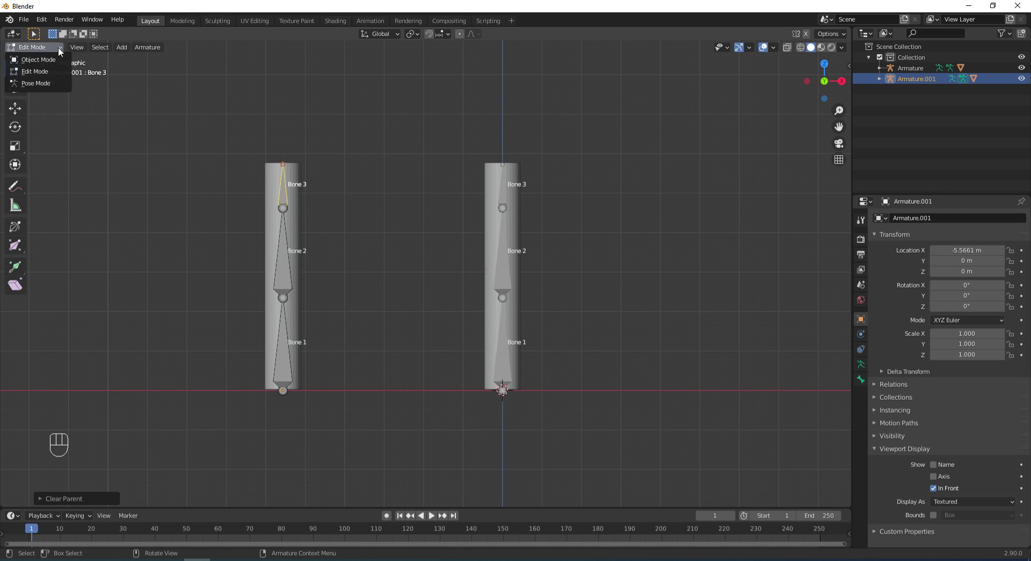
{"action": "left_click", "coordinate": [30, 80]}
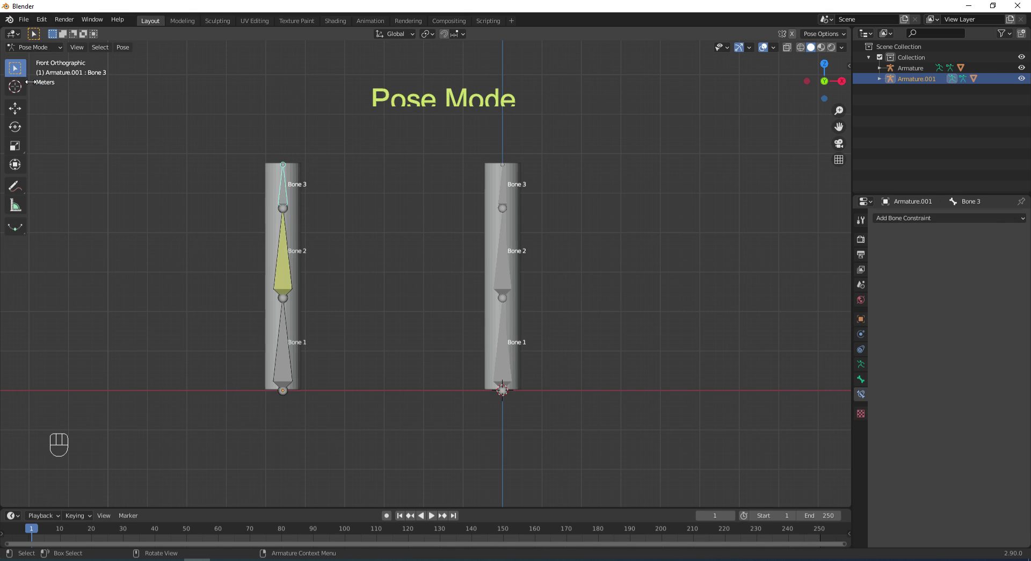
{"action": "left_click", "coordinate": [285, 202]}
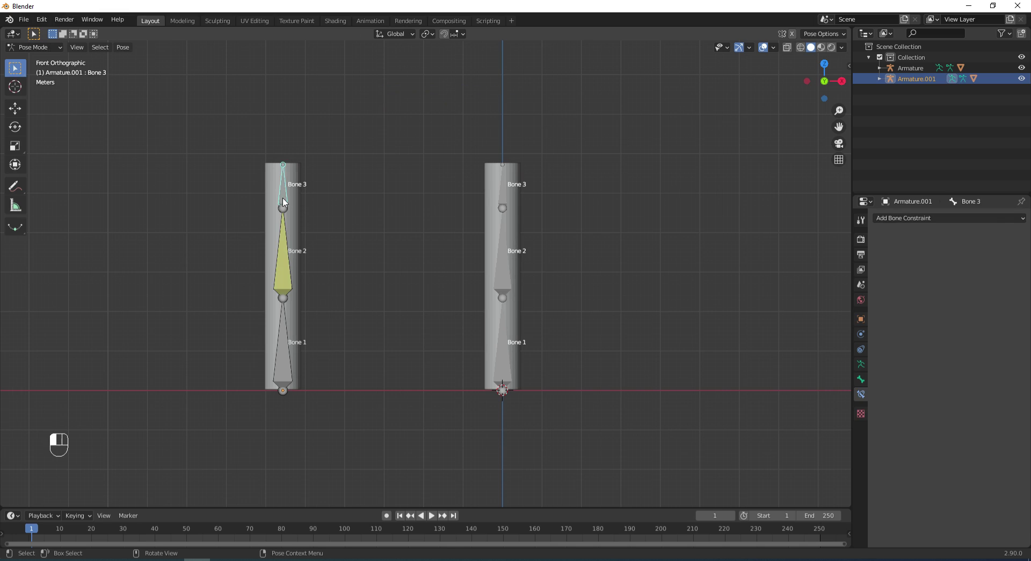
{"action": "key", "text": "g"}
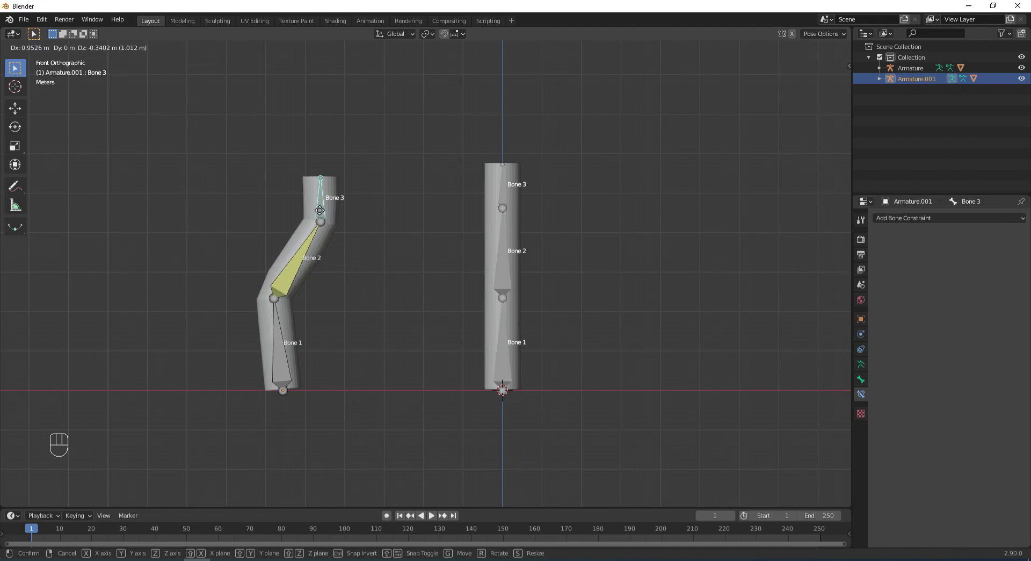
{"action": "right_click", "coordinate": [314, 202]}
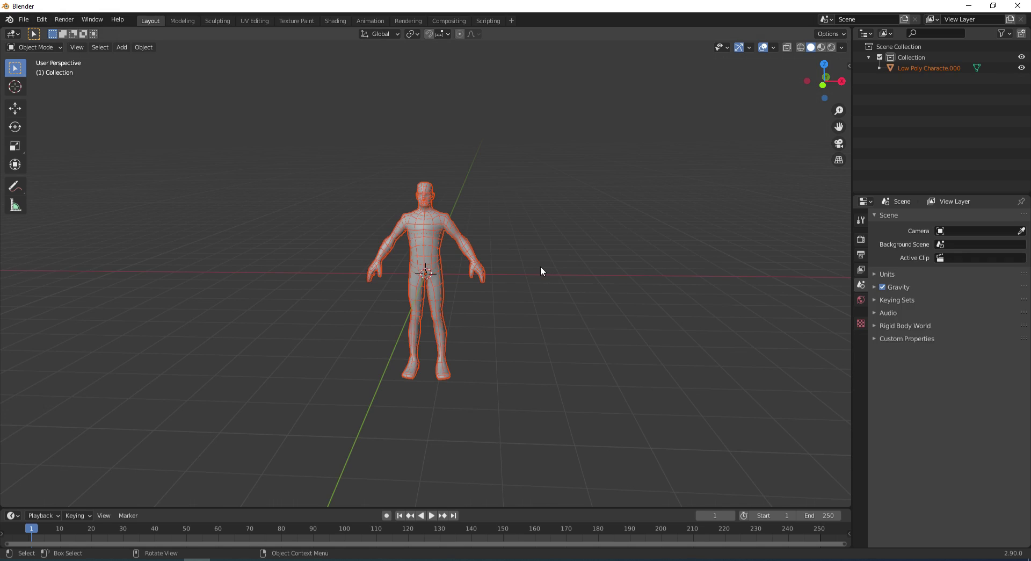
In front view, move the low poly character straight up until its feet rest on the red ground axis, and deselect it
{"action": "key", "text": "KP_1"}
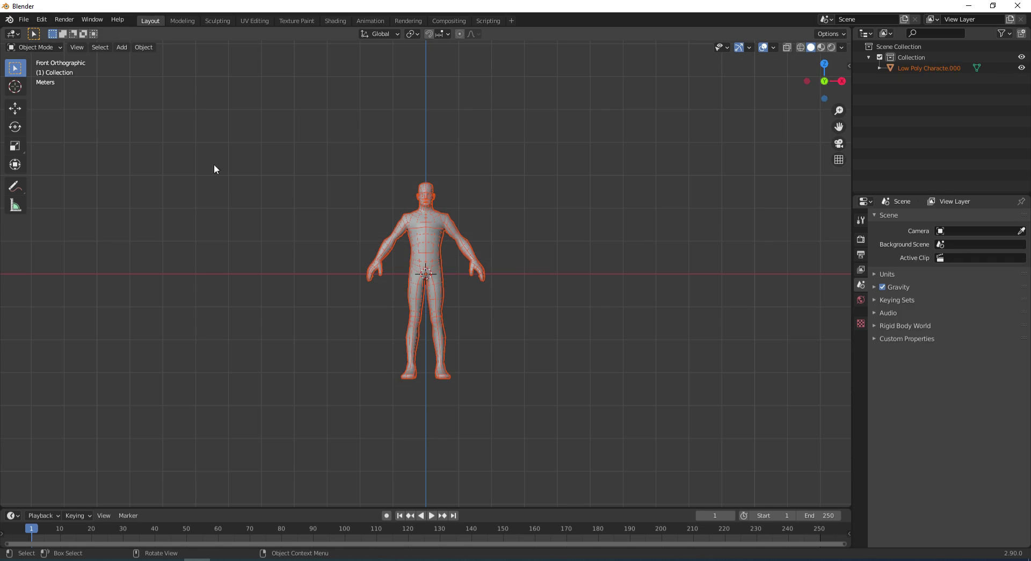
{"action": "left_click", "coordinate": [18, 109]}
{"action": "left_click_drag", "start_coordinate": [425, 233], "coordinate": [425, 127]}
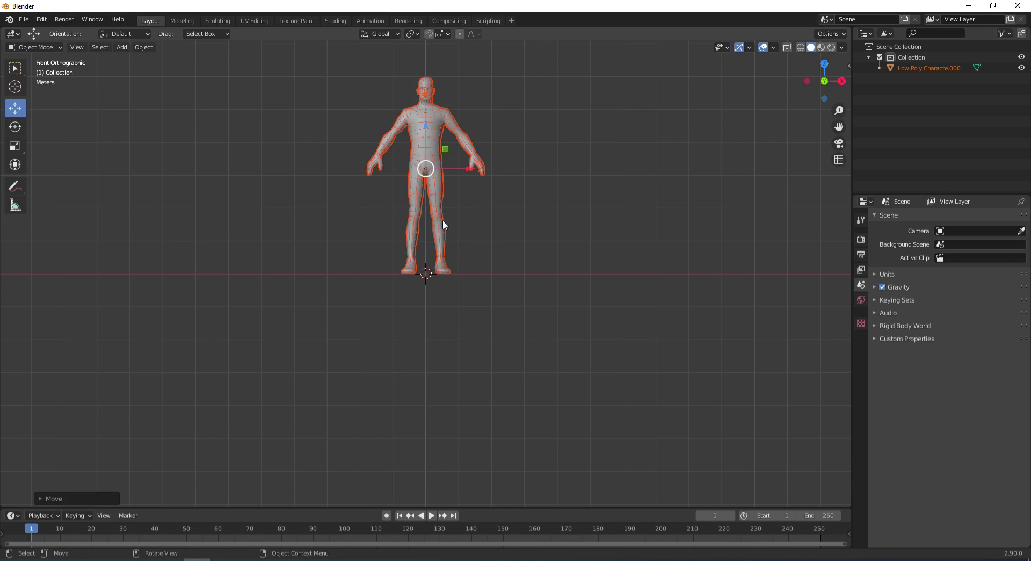
{"action": "middle_click_drag", "start_coordinate": [516, 203], "coordinate": [511, 282], "text": "shift"}
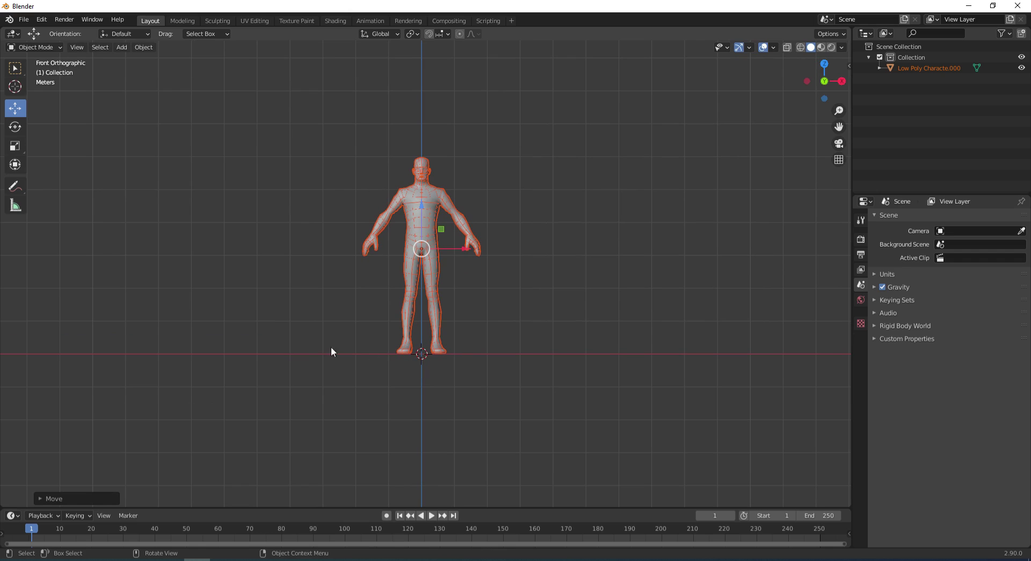
{"action": "scroll", "coordinate": [573, 350], "scroll_direction": "up", "scroll_amount": 3}
{"action": "middle_click_drag", "start_coordinate": [580, 331], "coordinate": [575, 359], "text": "shift"}
{"action": "left_click", "coordinate": [574, 314]}
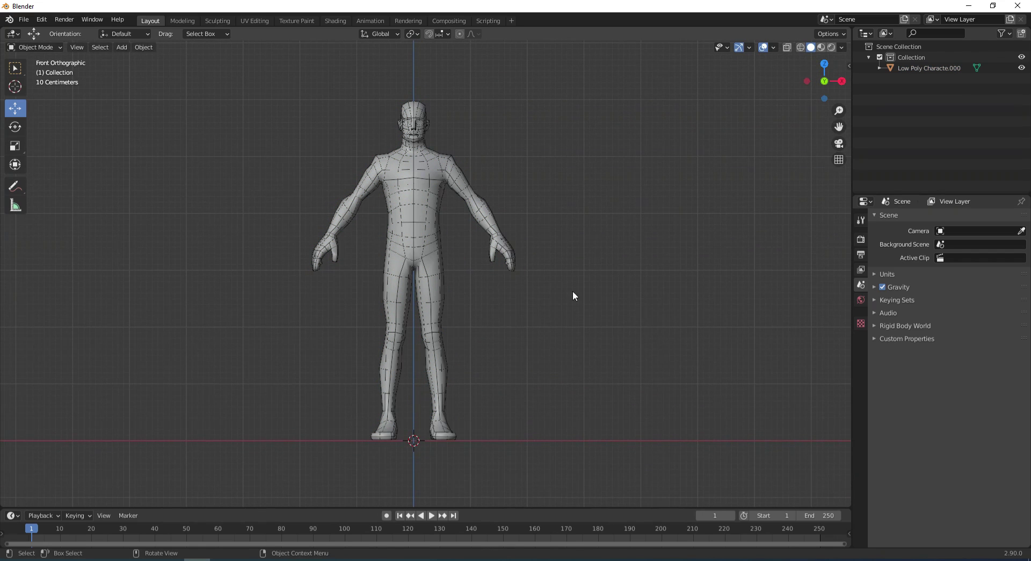
Add a Basic Human (Meta-Rig) armature at the world origin
{"action": "key", "text": "shift+a"}
{"action": "mouse_move", "coordinate": [576, 277]}
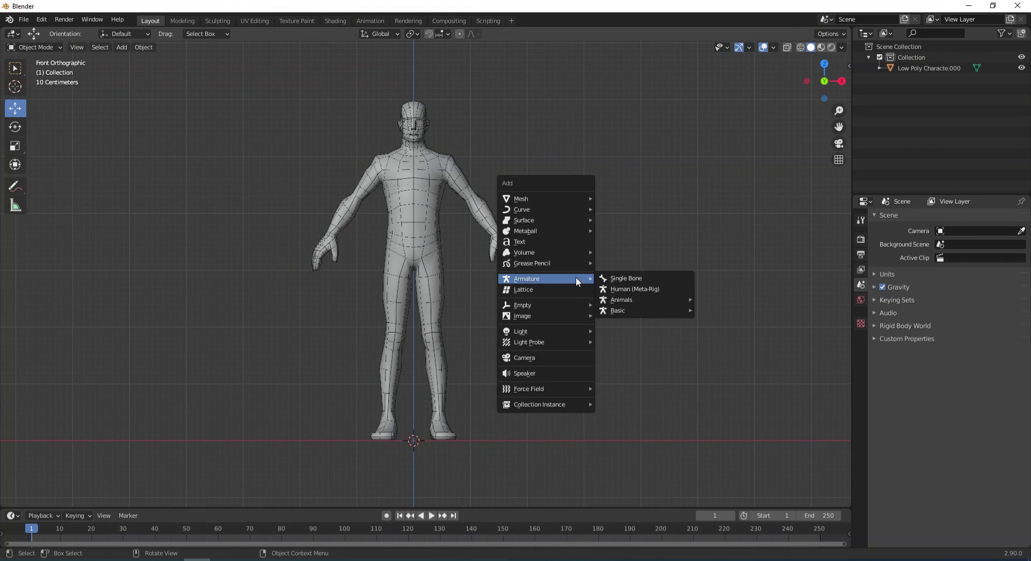
{"action": "mouse_move", "coordinate": [625, 308]}
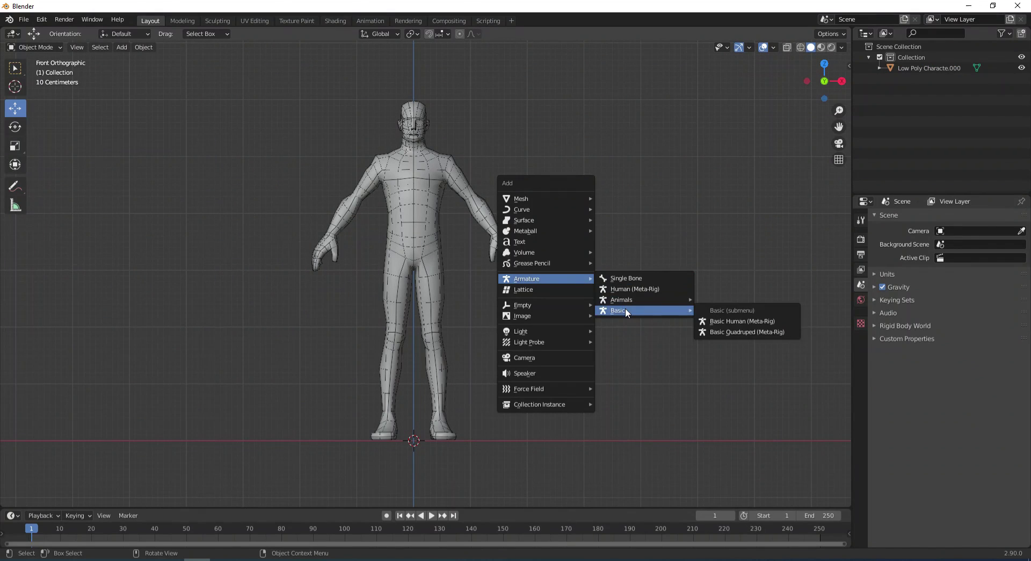
{"action": "left_click", "coordinate": [735, 322]}
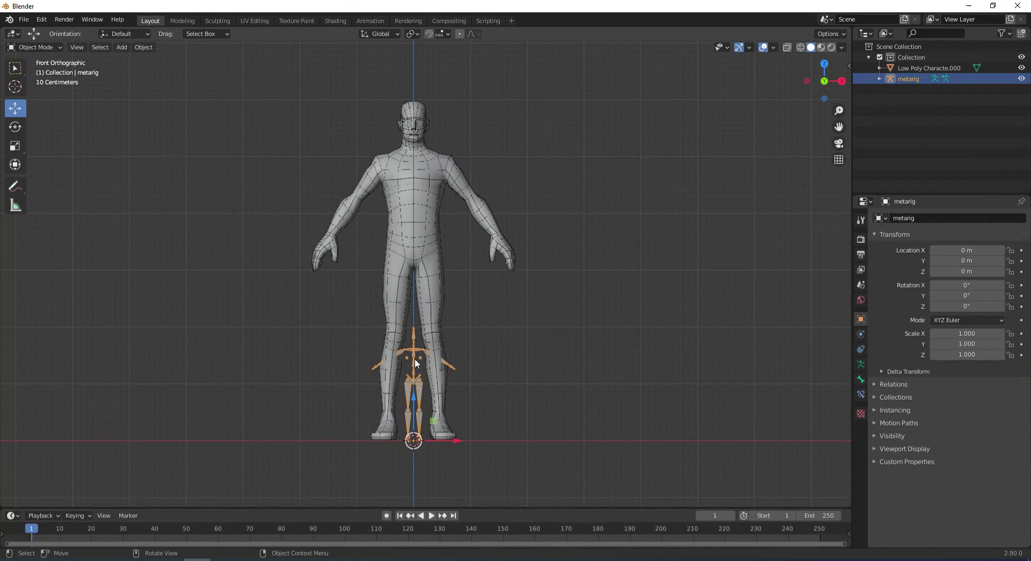
Enable the In Front viewport display for the metarig
{"action": "left_click", "coordinate": [861, 364]}
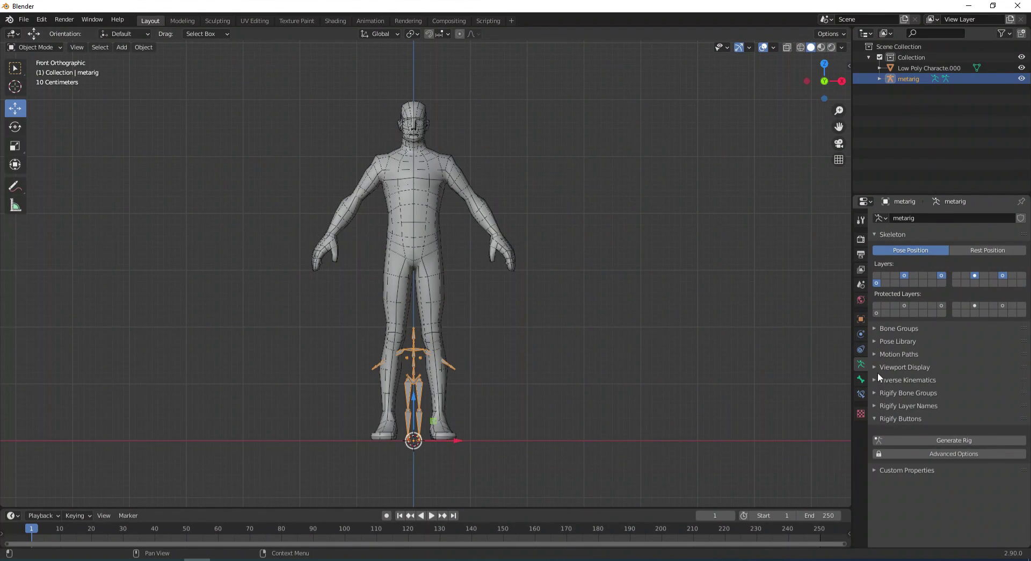
{"action": "left_click", "coordinate": [877, 366]}
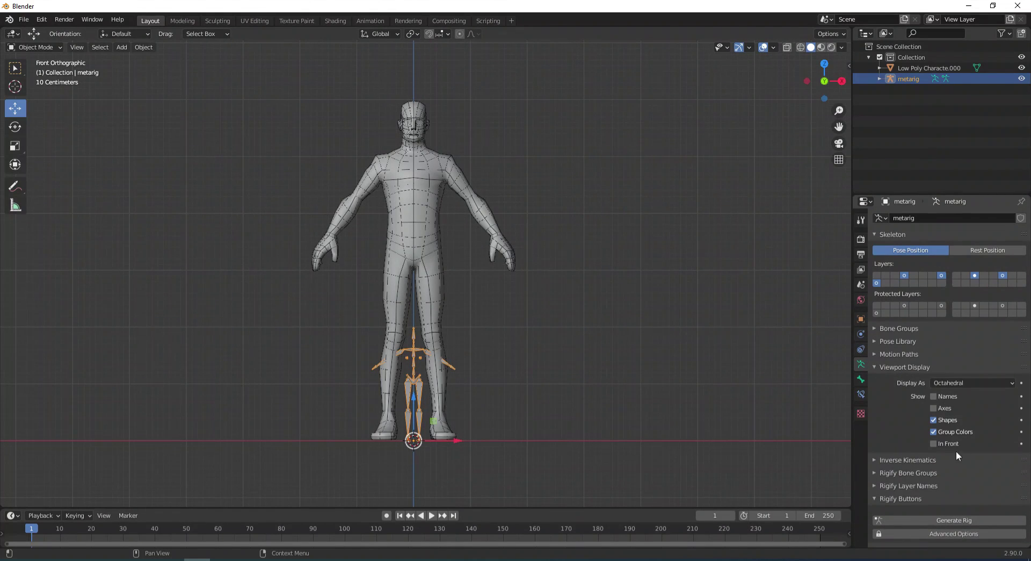
{"action": "left_click", "coordinate": [934, 443]}
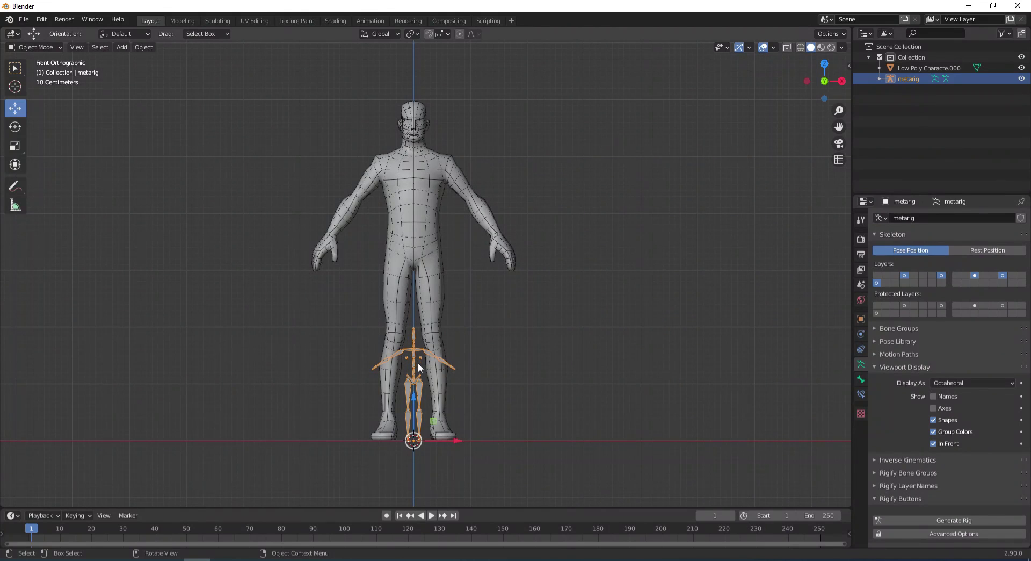
In Edit Mode, scale the whole metarig about the 3D Cursor by about 3.01 to match the character's height
{"action": "key", "text": "Tab"}
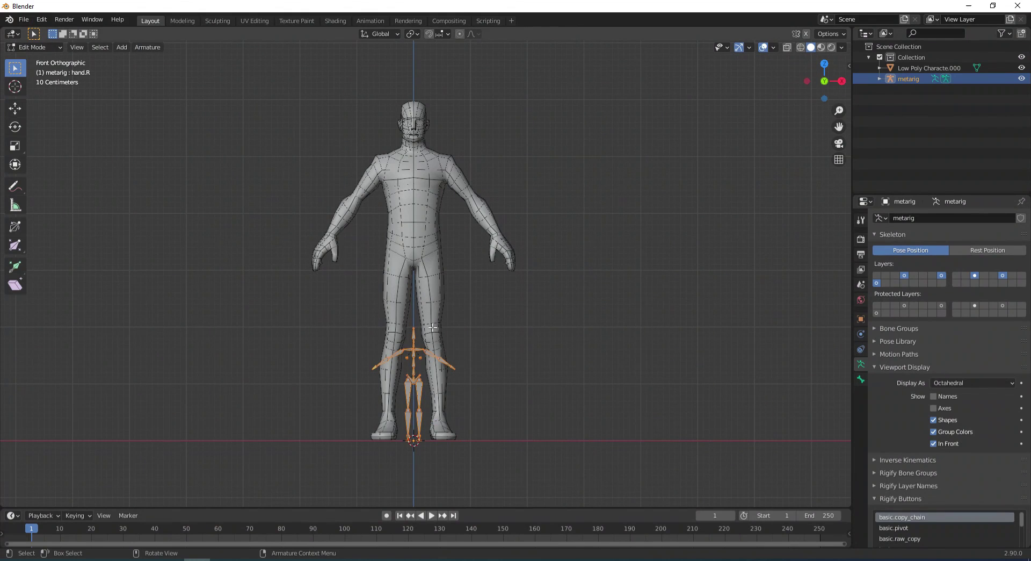
{"action": "left_click", "coordinate": [416, 34]}
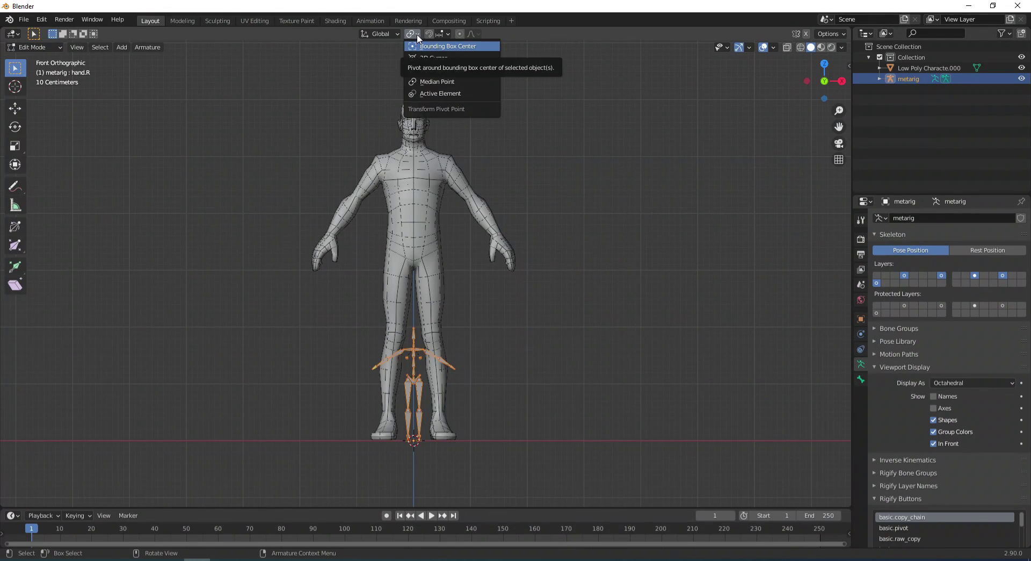
{"action": "left_click", "coordinate": [431, 57]}
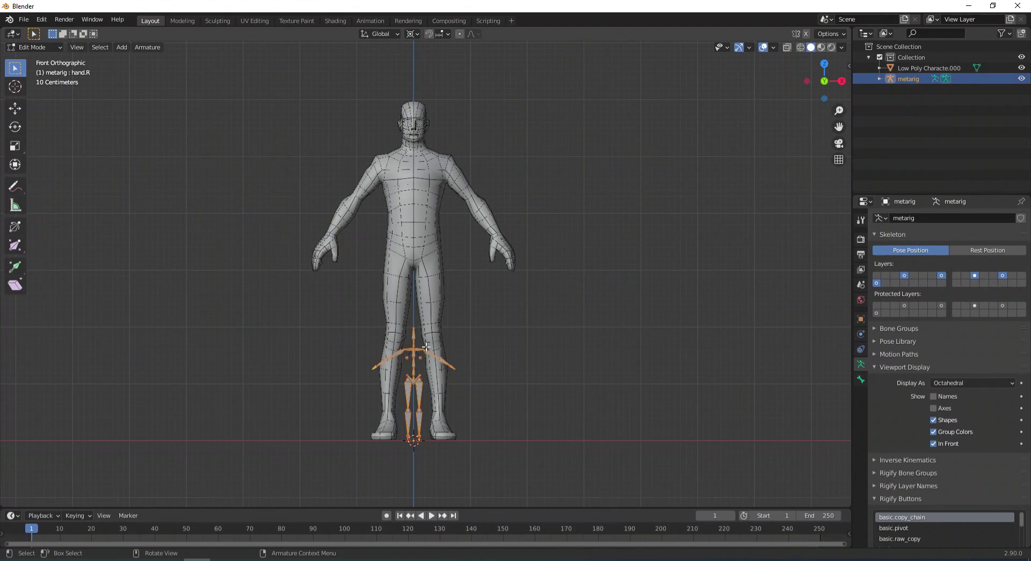
{"action": "key", "text": "s"}
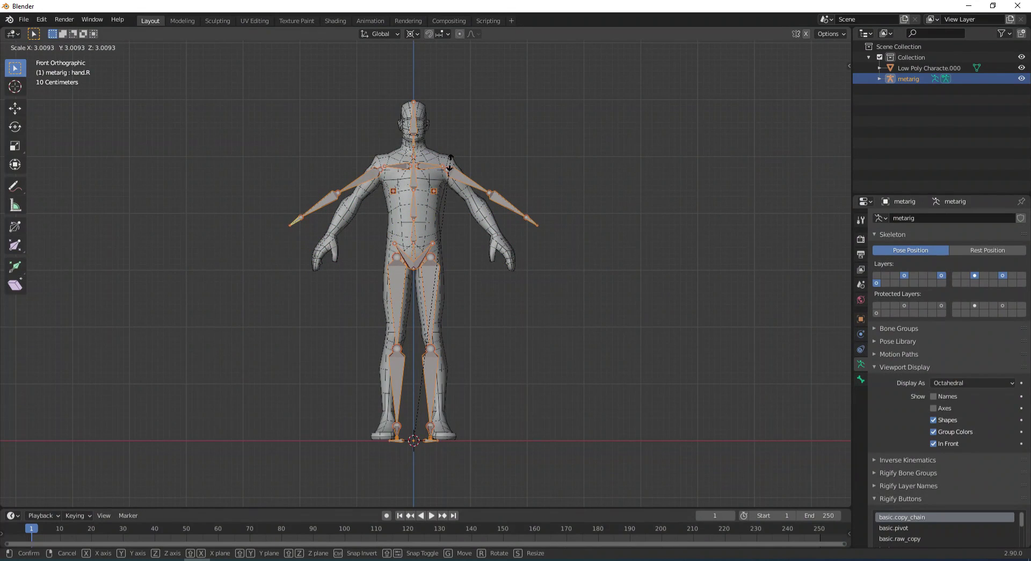
{"action": "left_click", "coordinate": [452, 162]}
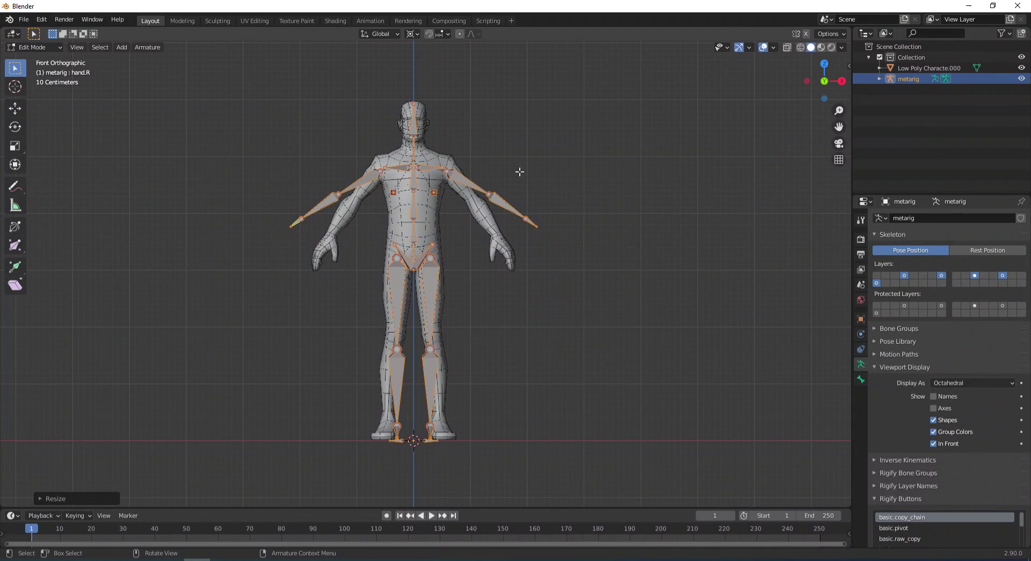
Deselect the full rig by picking single bones, and enable X-Axis Mirror for armature editing
{"action": "scroll", "coordinate": [522, 215], "scroll_direction": "up", "scroll_amount": 2}
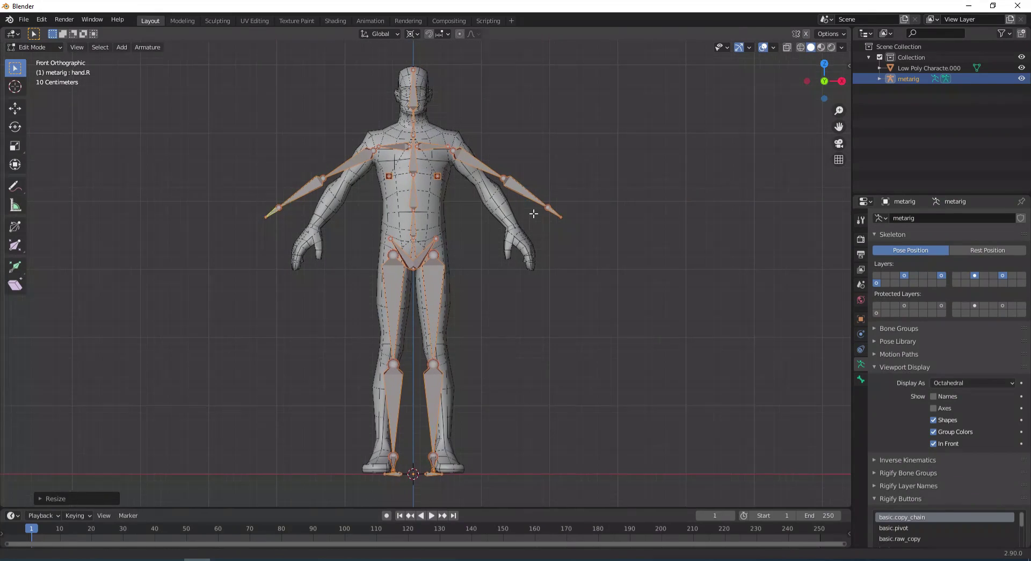
{"action": "middle_click_drag", "start_coordinate": [534, 214], "coordinate": [539, 215], "text": "shift"}
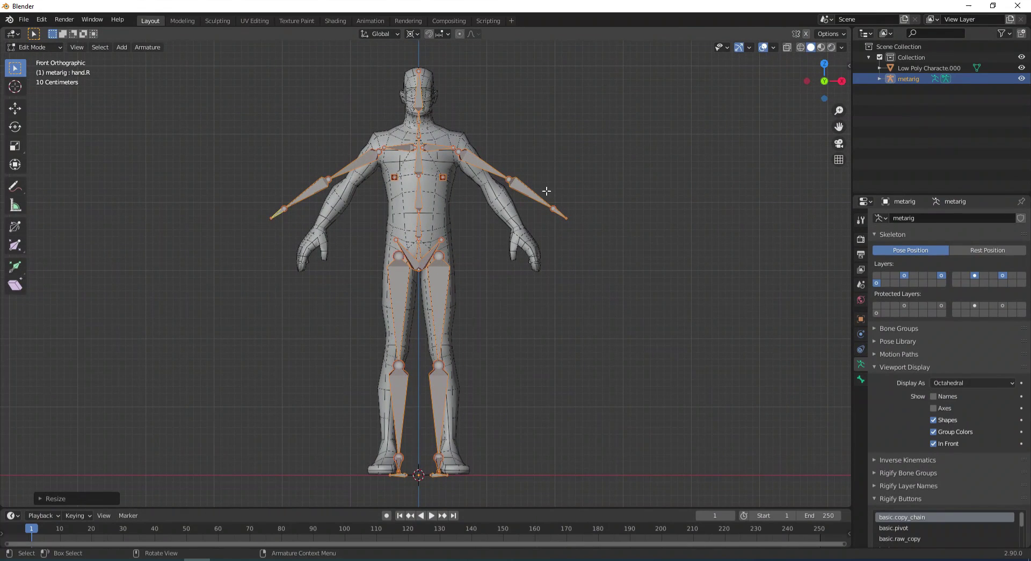
{"action": "left_click", "coordinate": [555, 209]}
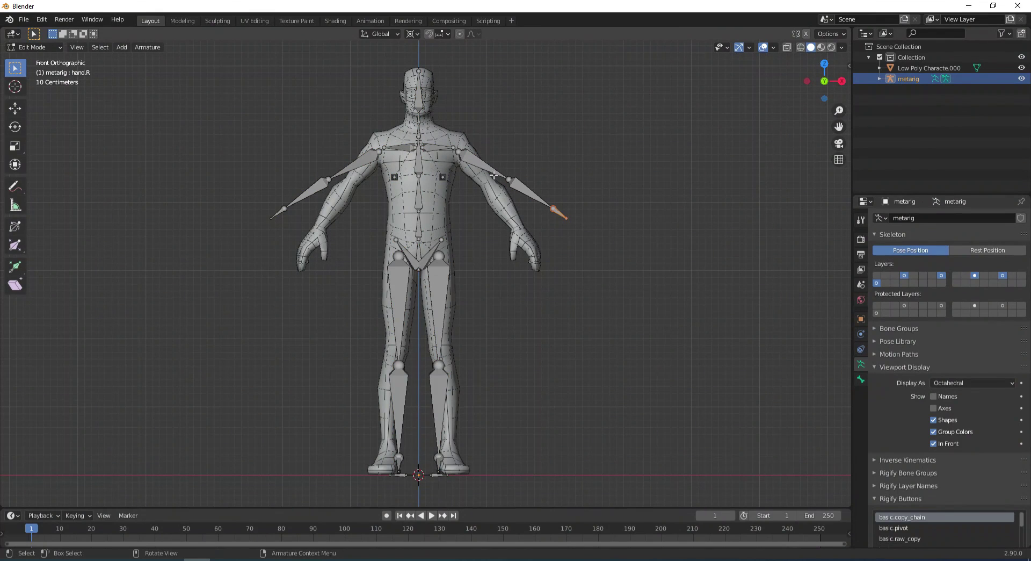
{"action": "left_click", "coordinate": [421, 161]}
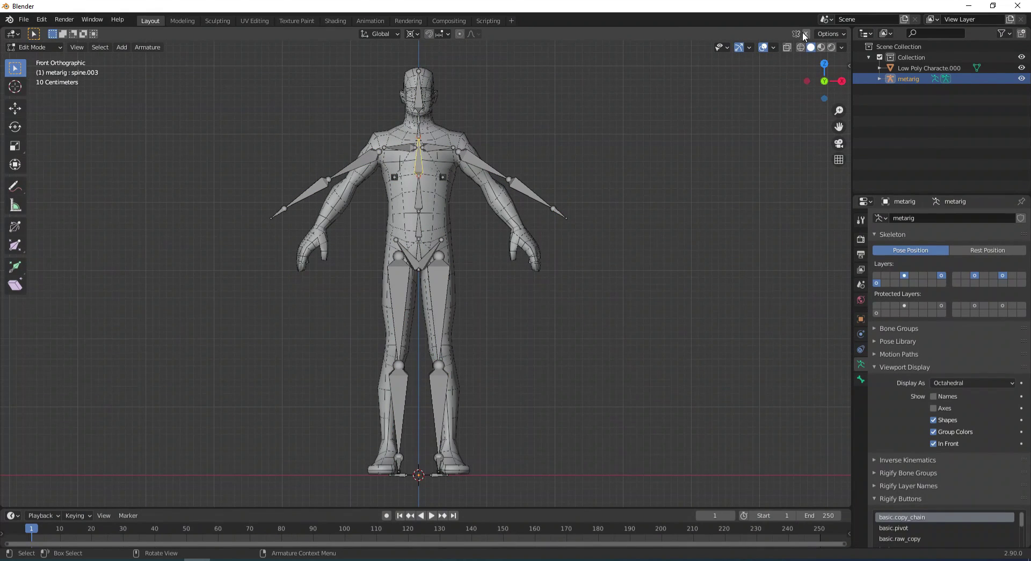
{"action": "left_click", "coordinate": [844, 34]}
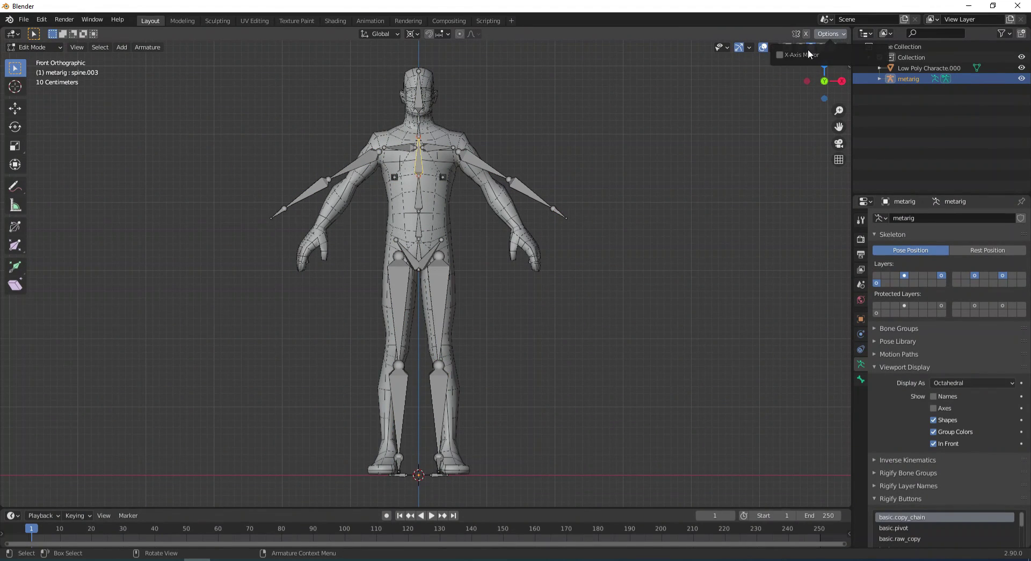
{"action": "left_click", "coordinate": [780, 54]}
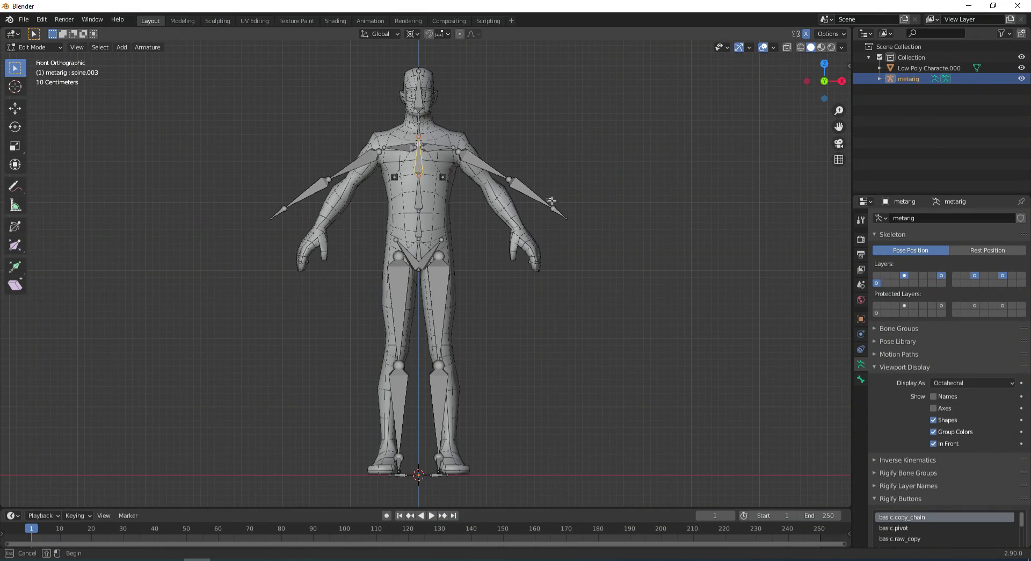
Activate the Move tool, select the wrist joint of the hand.L bone, and set the transform pivot point to Median Point
{"action": "left_click_drag", "start_coordinate": [547, 198], "coordinate": [584, 239]}
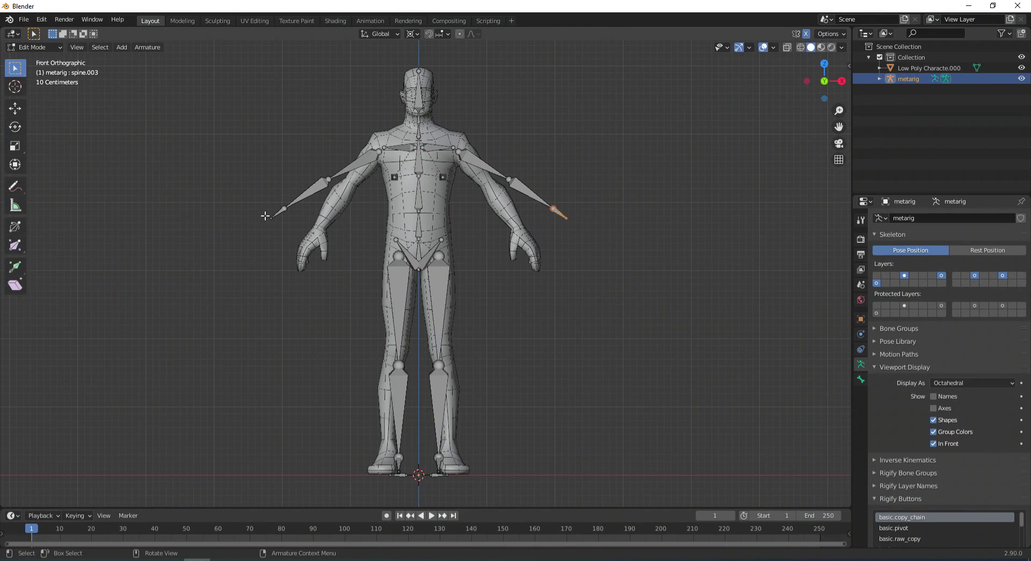
{"action": "left_click", "coordinate": [15, 108]}
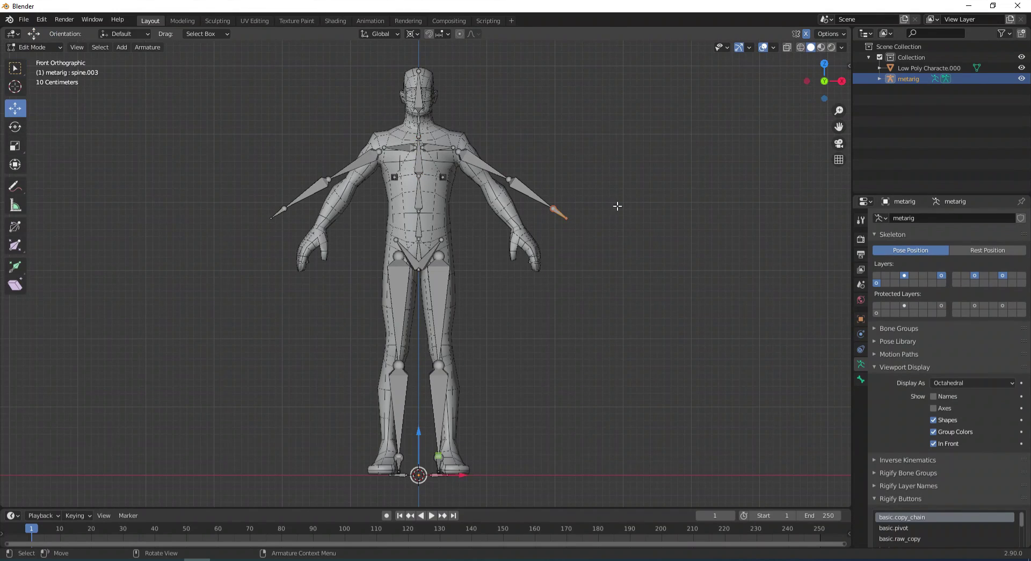
{"action": "left_click", "coordinate": [552, 209]}
{"action": "left_click", "coordinate": [414, 34]}
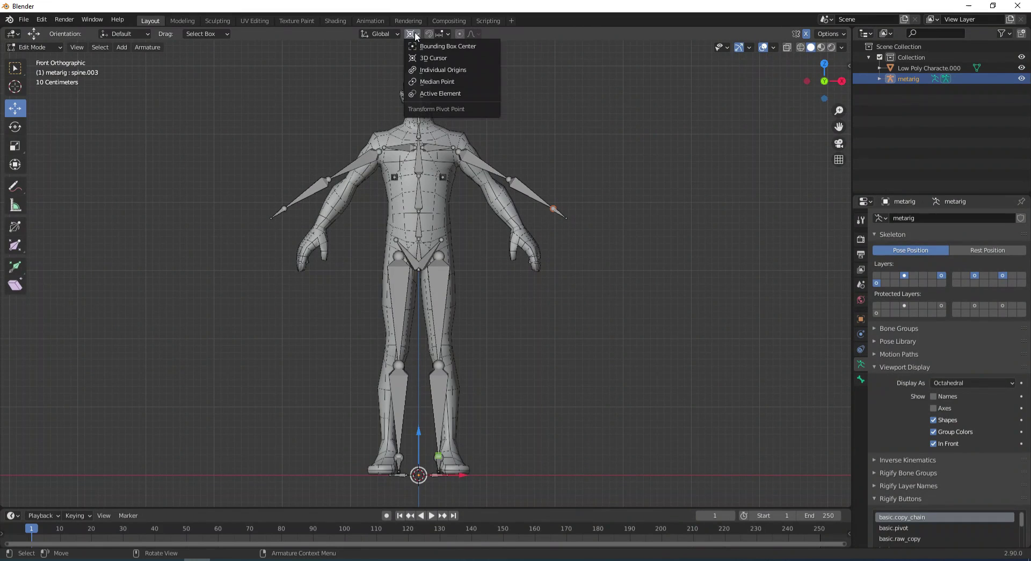
{"action": "left_click", "coordinate": [435, 82]}
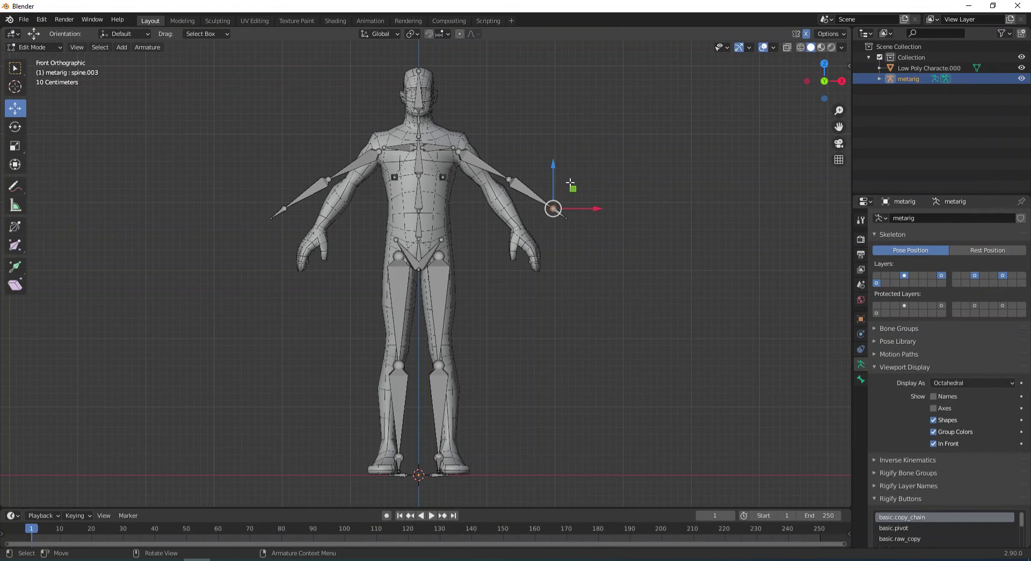
Move the wrist, hand tip and elbow joints of the metarig's .L arm to fit inside the character's arm
{"action": "left_click_drag", "start_coordinate": [554, 209], "coordinate": [539, 267]}
{"action": "left_click", "coordinate": [566, 217]}
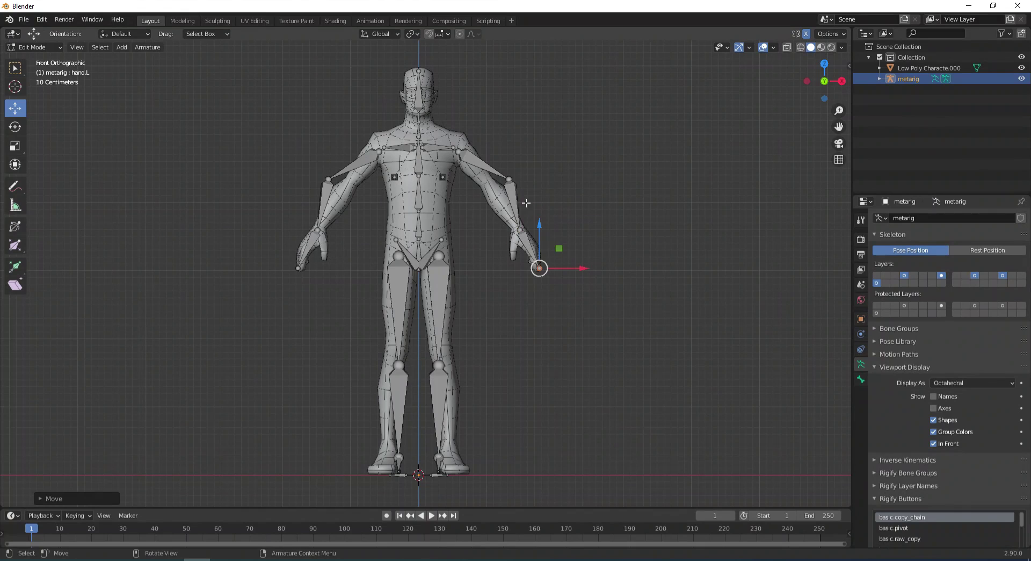
{"action": "left_click", "coordinate": [510, 180]}
{"action": "left_click_drag", "start_coordinate": [510, 179], "coordinate": [488, 183]}
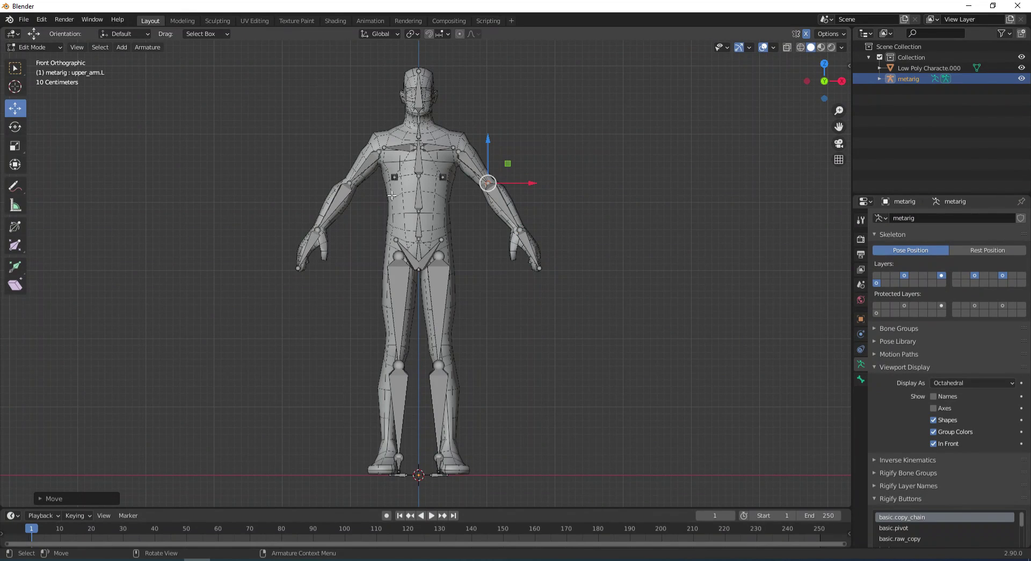
Select the metarig's .L shin and foot bones and move them outward along X by about 0.22 m into the character's leg
{"action": "left_click_drag", "start_coordinate": [424, 356], "coordinate": [479, 492]}
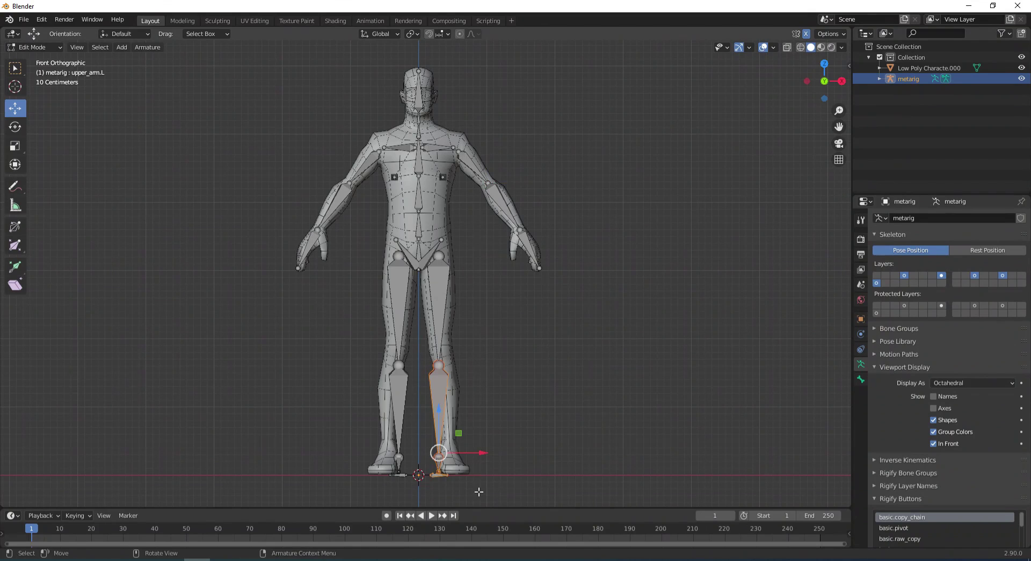
{"action": "key", "text": "g"}
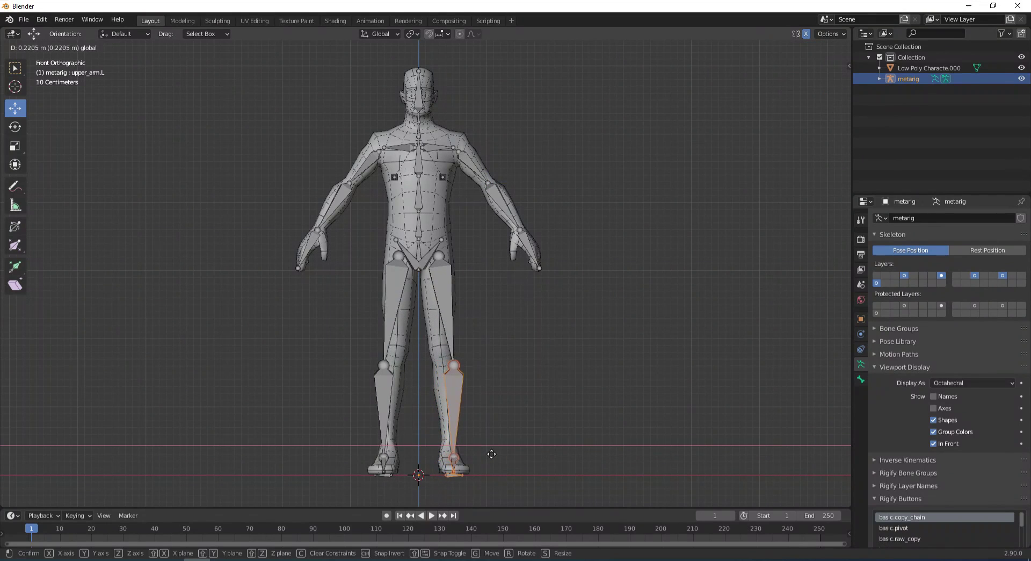
{"action": "left_click_drag", "start_coordinate": [492, 454], "coordinate": [493, 454]}
Select the knee joint of the metarig's .L leg and move it inward along X by about 0.14 m
{"action": "left_click", "coordinate": [488, 369]}
{"action": "left_click", "coordinate": [453, 368]}
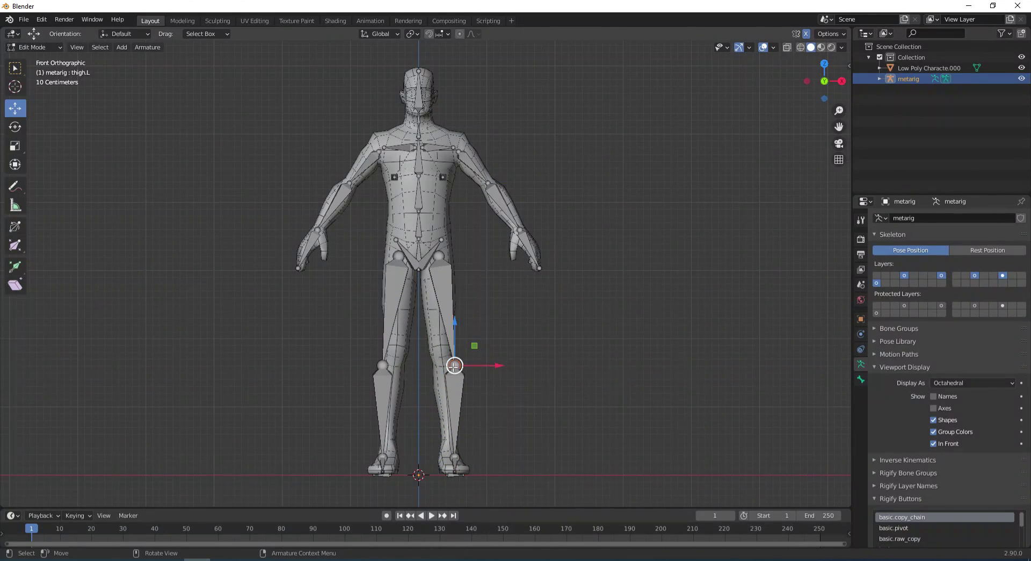
{"action": "key", "text": "g"}
{"action": "key", "text": "x"}
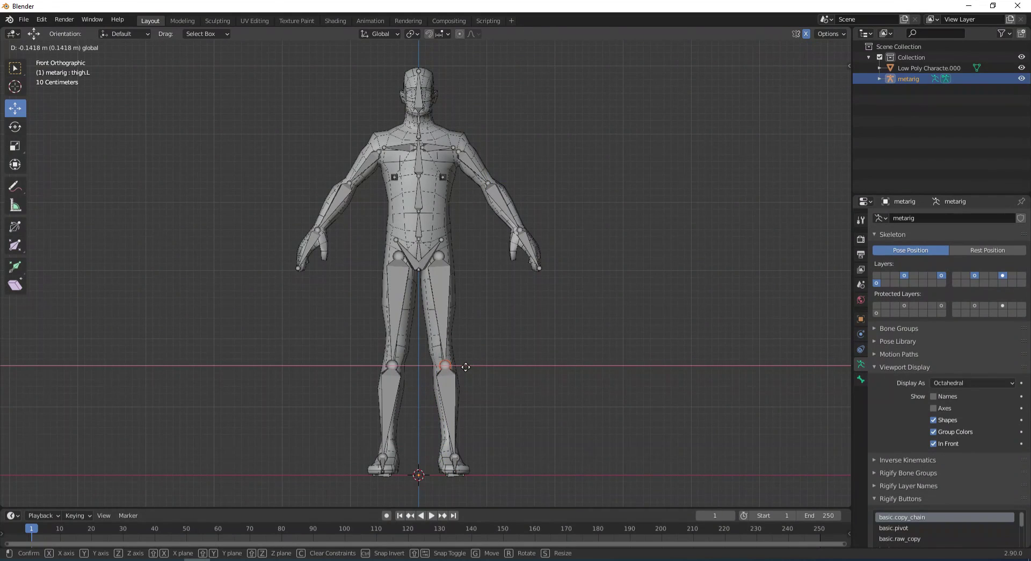
{"action": "left_click", "coordinate": [466, 367]}
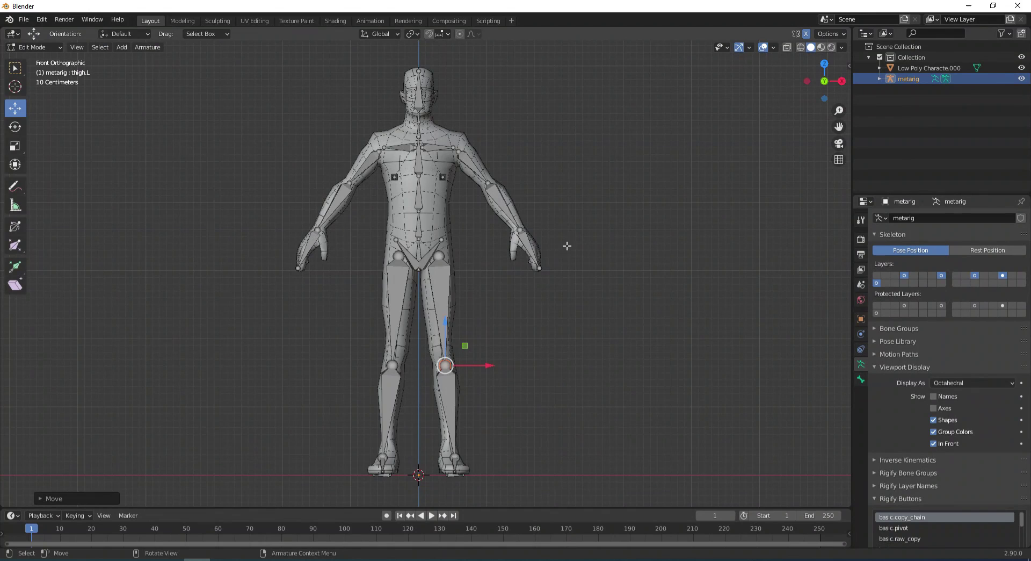
From the right side view, raise the .L knee joint and nudge it back along Y, and move the ankle joint back over the heel
{"action": "key", "text": "KP_3"}
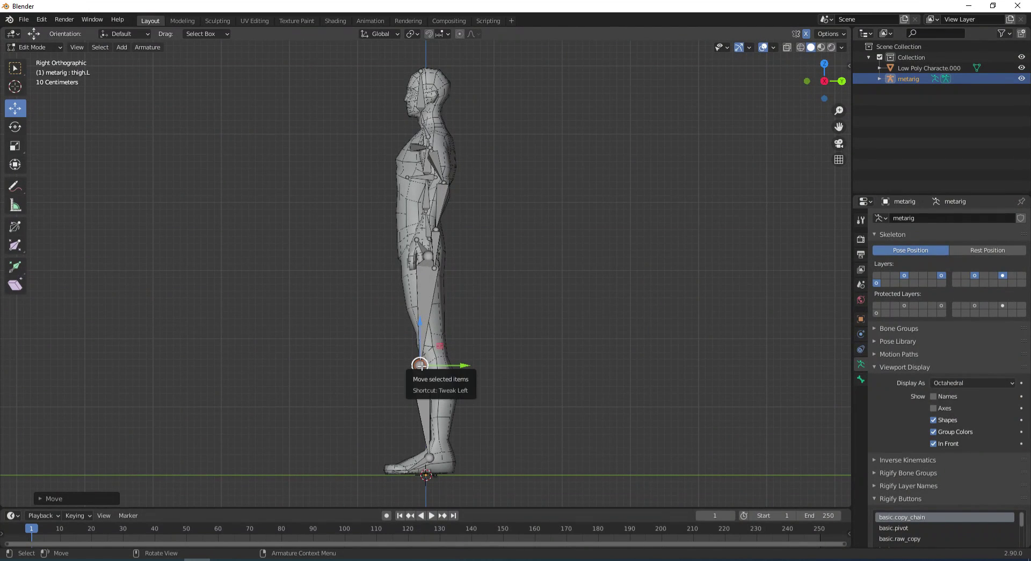
{"action": "left_click_drag", "start_coordinate": [420, 365], "coordinate": [420, 347]}
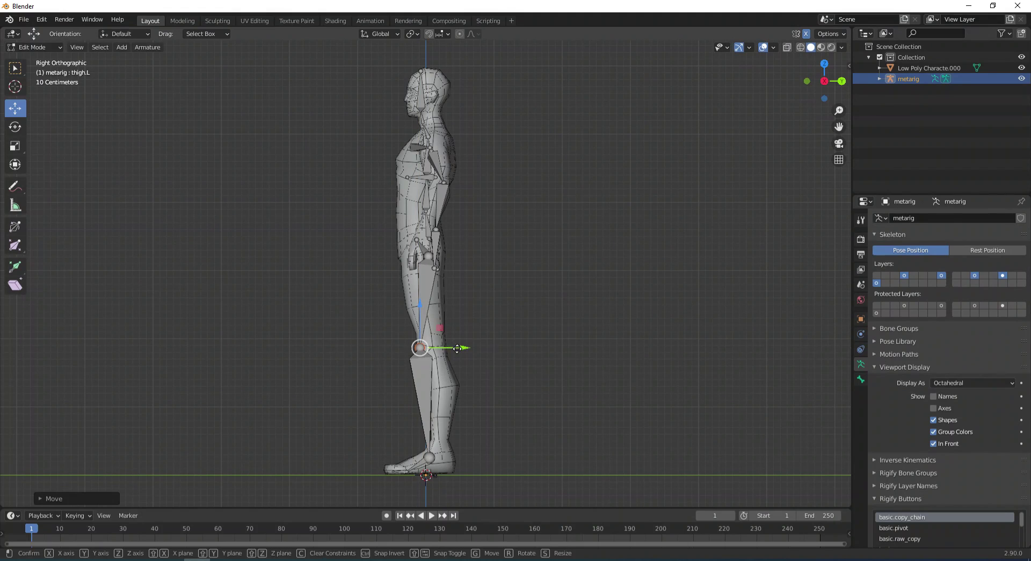
{"action": "left_click_drag", "start_coordinate": [455, 348], "coordinate": [459, 348]}
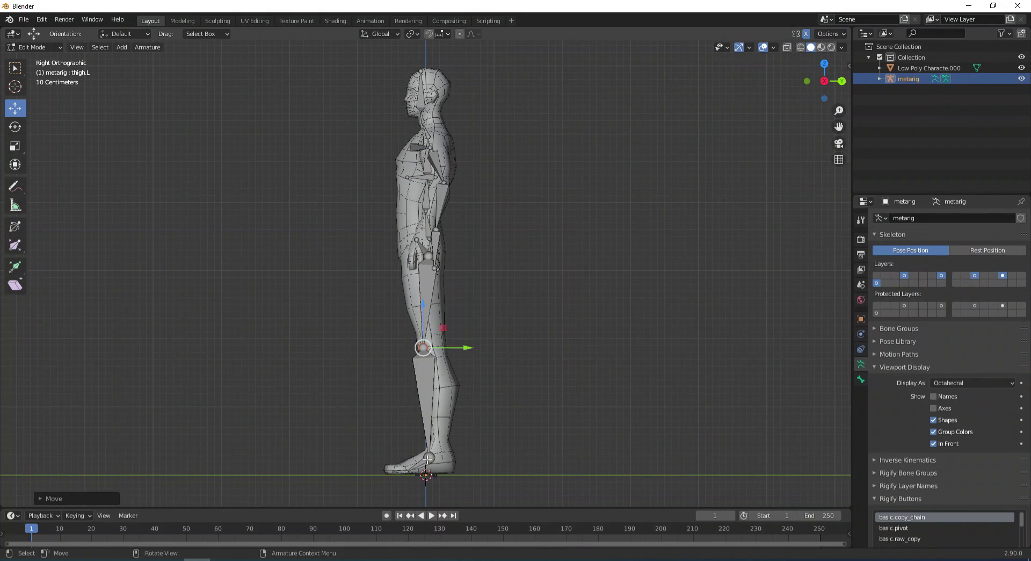
{"action": "left_click", "coordinate": [427, 459]}
{"action": "left_click_drag", "start_coordinate": [448, 457], "coordinate": [465, 458]}
{"action": "key", "text": "b"}
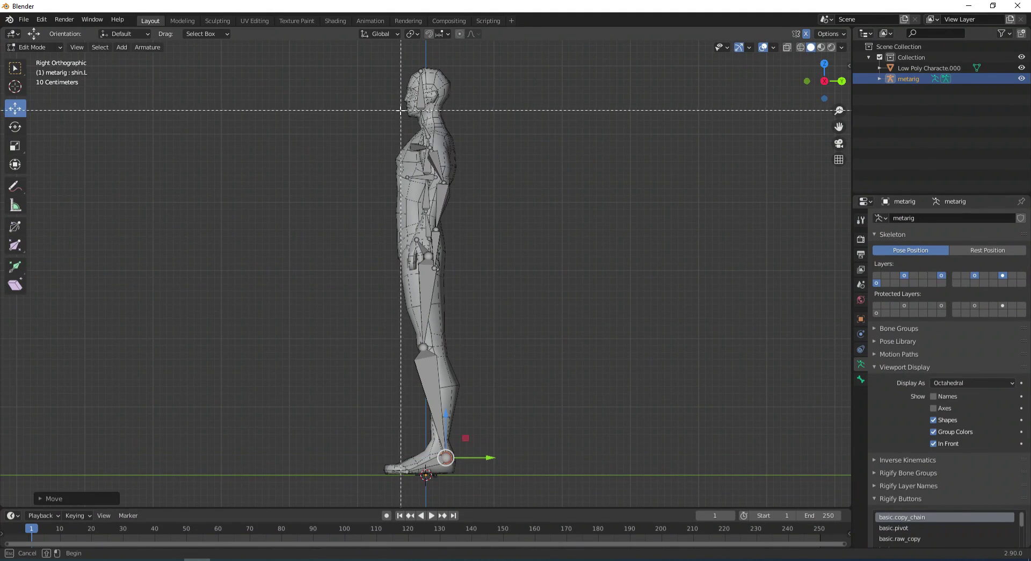
{"action": "left_click_drag", "start_coordinate": [413, 112], "coordinate": [459, 143]}
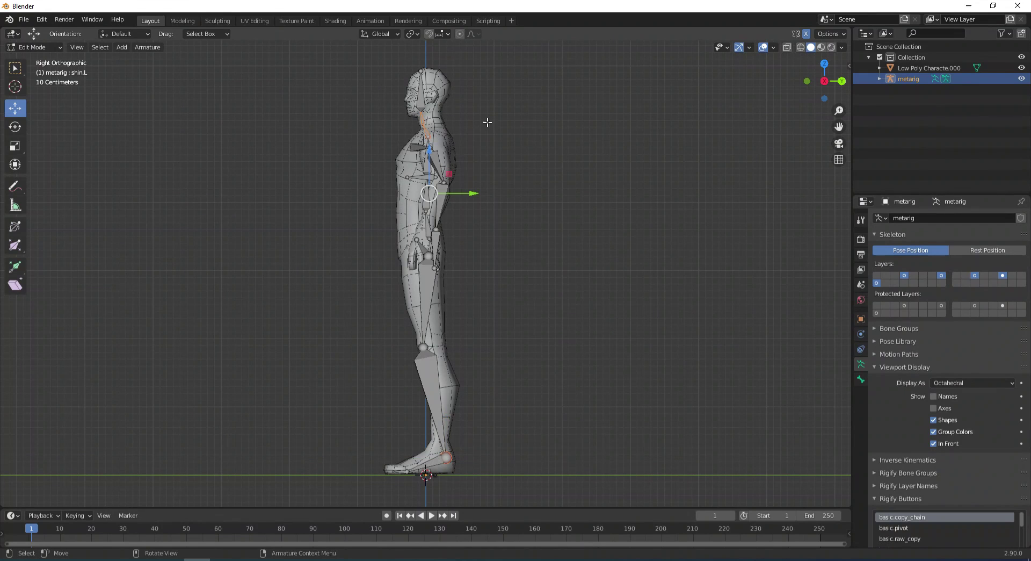
{"action": "left_click", "coordinate": [422, 110]}
Box-select the metarig's neck joints and move them slightly back along Y inside the character's neck
{"action": "scroll", "coordinate": [472, 156], "scroll_direction": "up", "scroll_amount": 2}
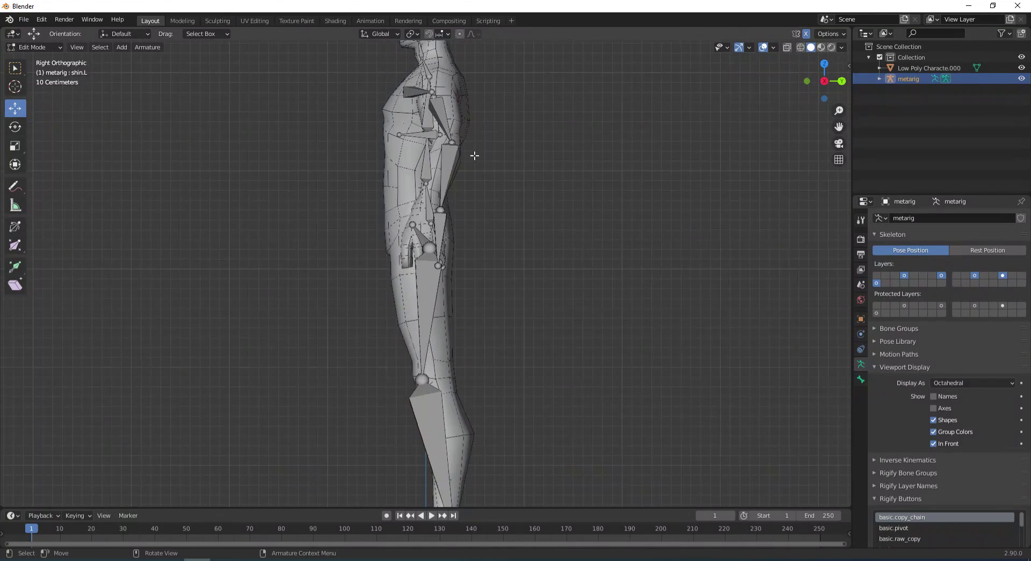
{"action": "middle_click_drag", "start_coordinate": [528, 115], "coordinate": [534, 193], "text": "shift"}
{"action": "key", "text": "b"}
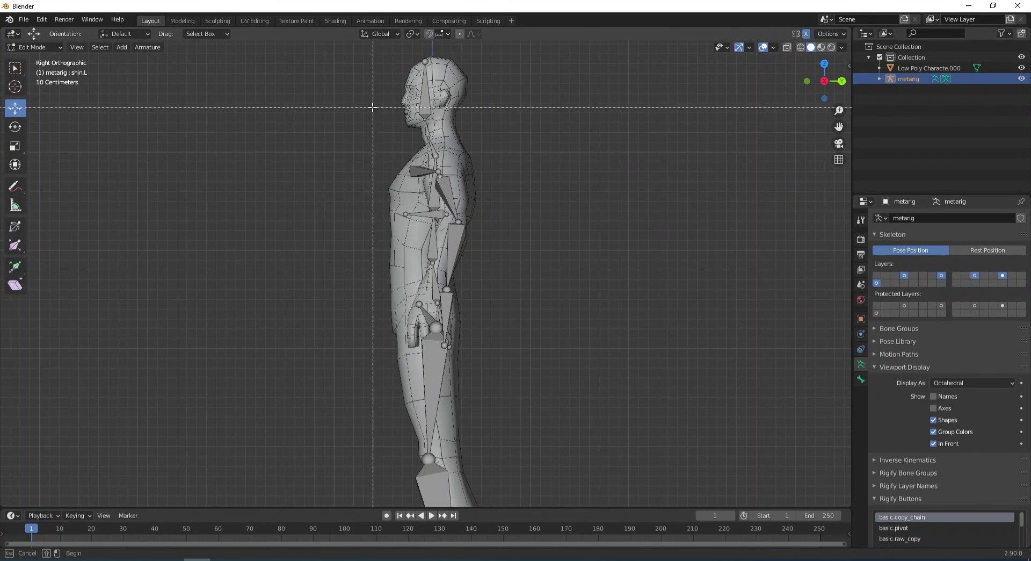
{"action": "left_click_drag", "start_coordinate": [373, 108], "coordinate": [461, 141]}
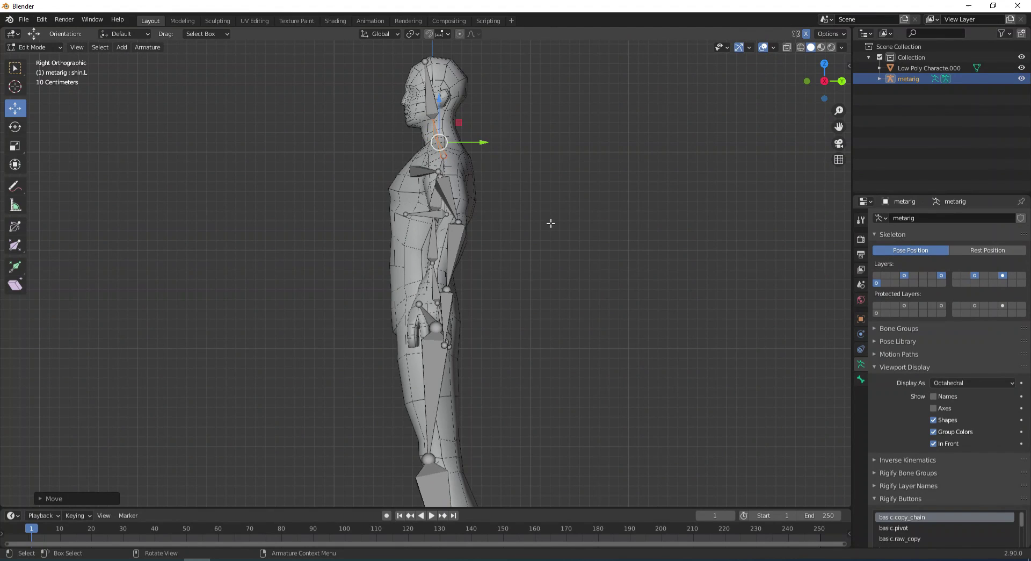
From the top view, select the elbow joint of upper_arm.L and move it slightly forward along Y inside the character's arm
{"action": "scroll", "coordinate": [545, 271], "scroll_direction": "down", "scroll_amount": 4}
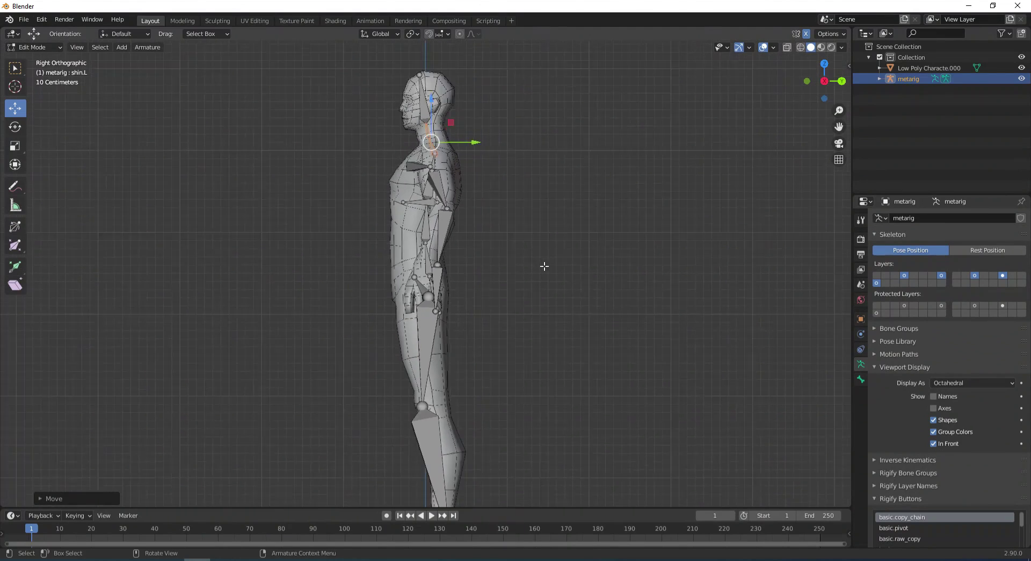
{"action": "scroll", "coordinate": [544, 268], "scroll_direction": "up", "scroll_amount": 1}
{"action": "middle_click_drag", "start_coordinate": [479, 259], "coordinate": [507, 198], "text": "shift"}
{"action": "key", "text": "KP_7"}
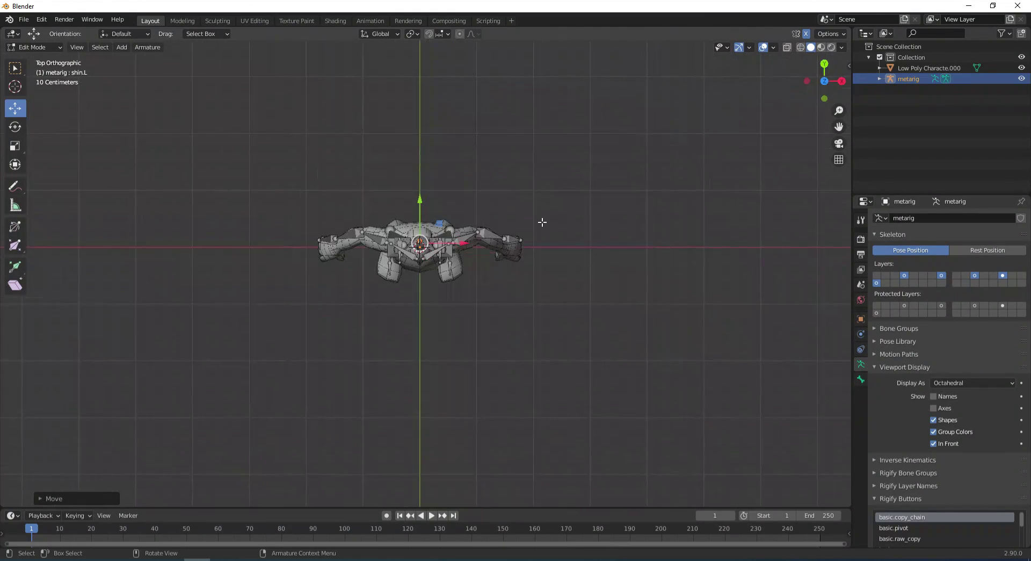
{"action": "scroll", "coordinate": [580, 231], "scroll_direction": "up", "scroll_amount": 5}
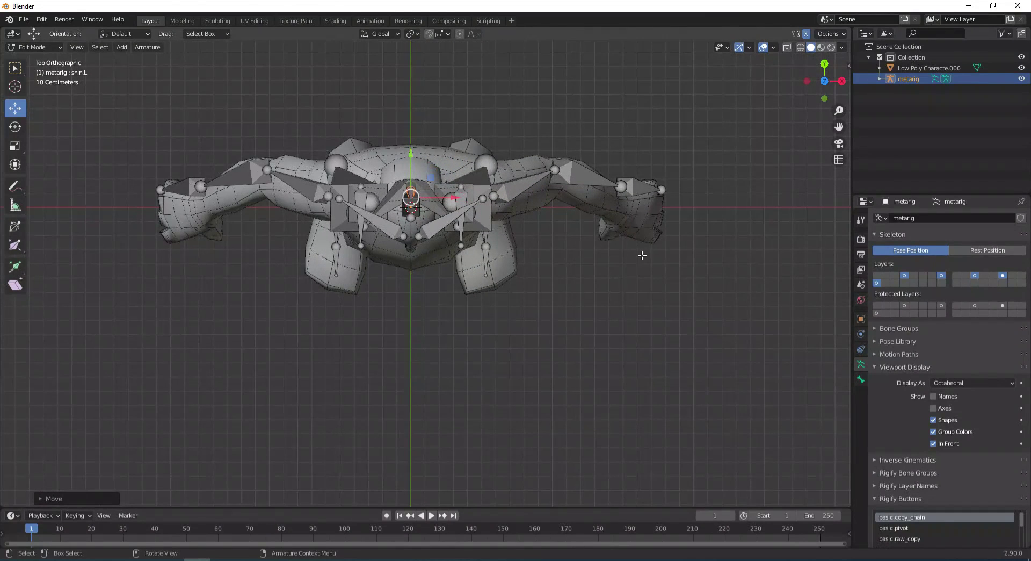
{"action": "middle_click_drag", "start_coordinate": [626, 252], "coordinate": [560, 232], "text": "shift"}
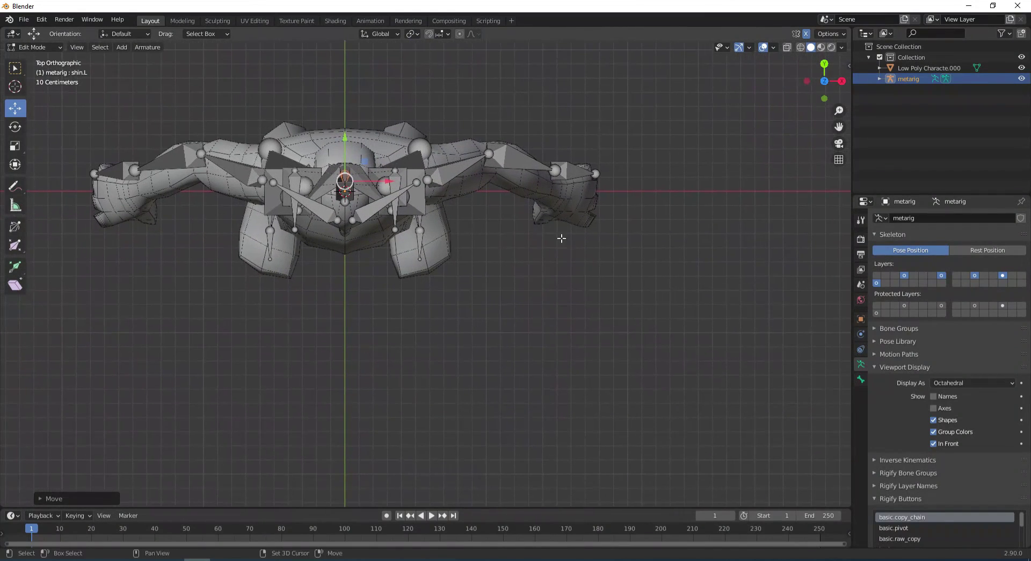
{"action": "left_click", "coordinate": [488, 152]}
{"action": "key", "text": "g"}
{"action": "key", "text": "y"}
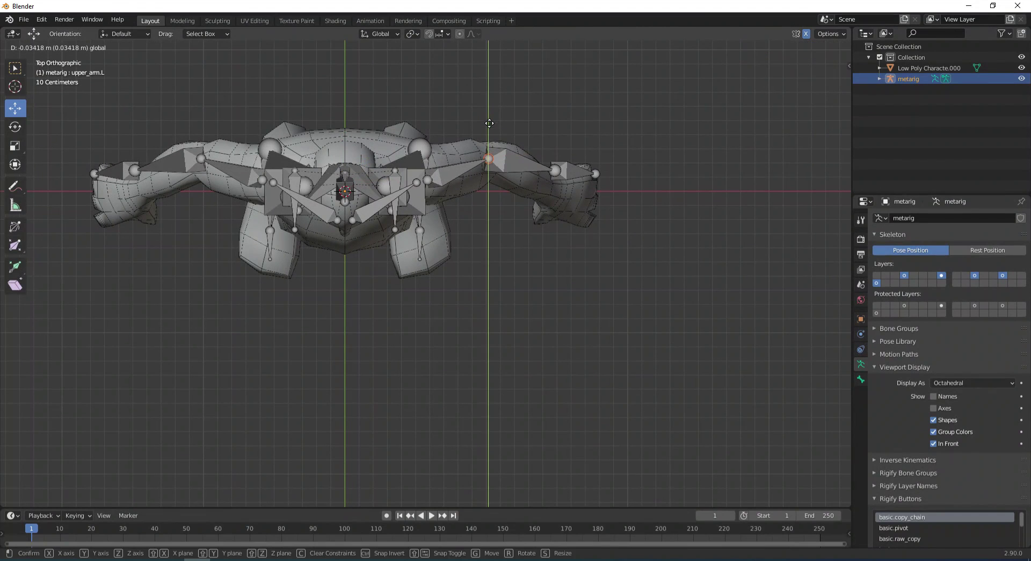
{"action": "left_click", "coordinate": [489, 118]}
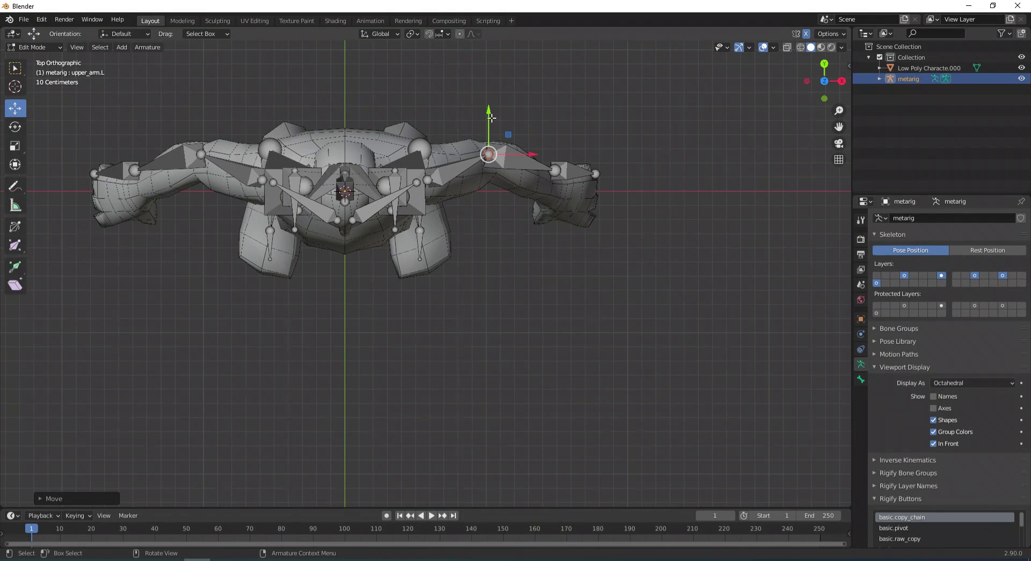
Try moving the .L elbow joint about 0.13 m further forward along Y, and shift it back by about 0.125 m
{"action": "key", "text": "g"}
{"action": "key", "text": "y"}
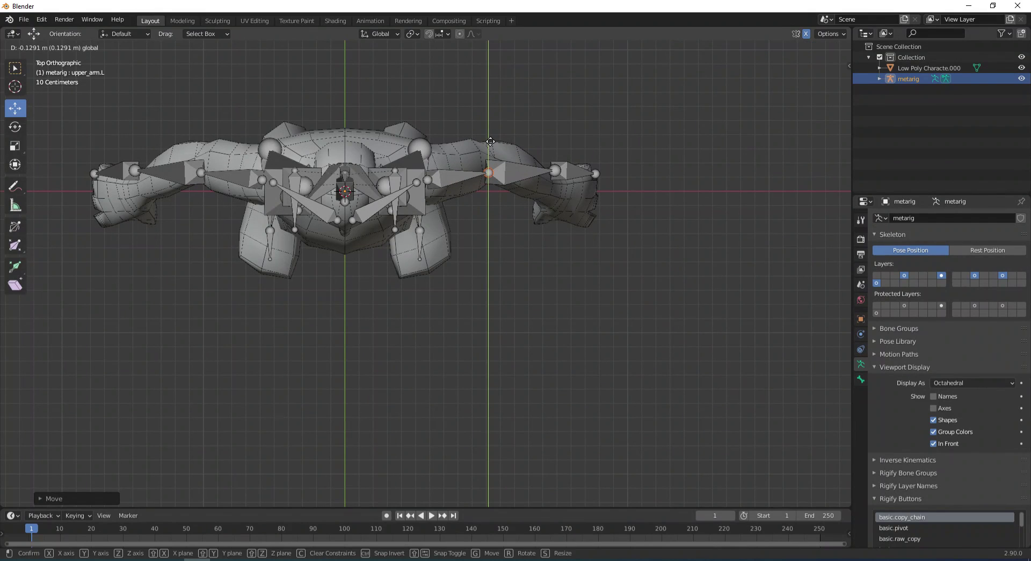
{"action": "left_click", "coordinate": [491, 142]}
{"action": "key", "text": "g"}
{"action": "key", "text": "y"}
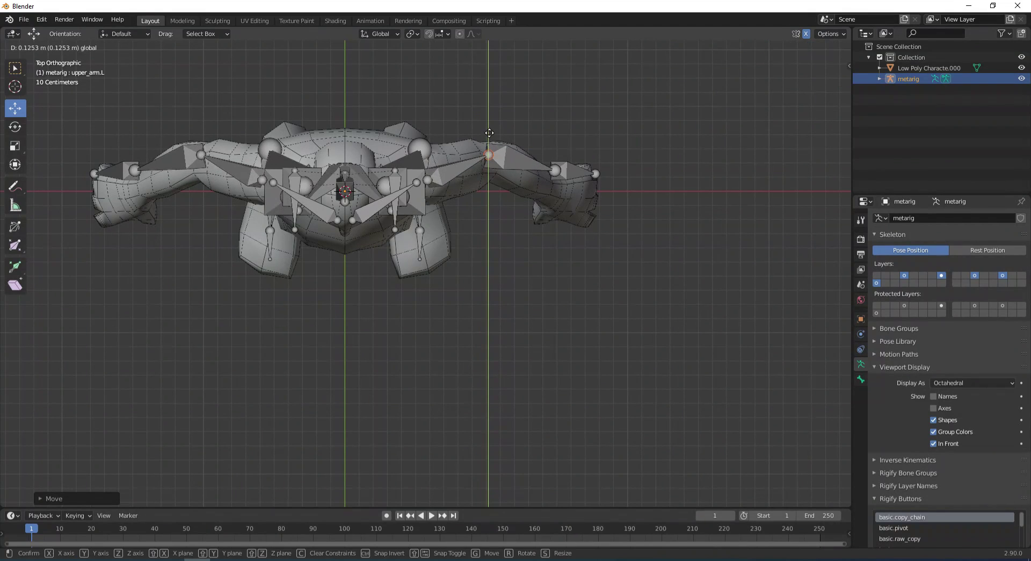
{"action": "left_click", "coordinate": [489, 133]}
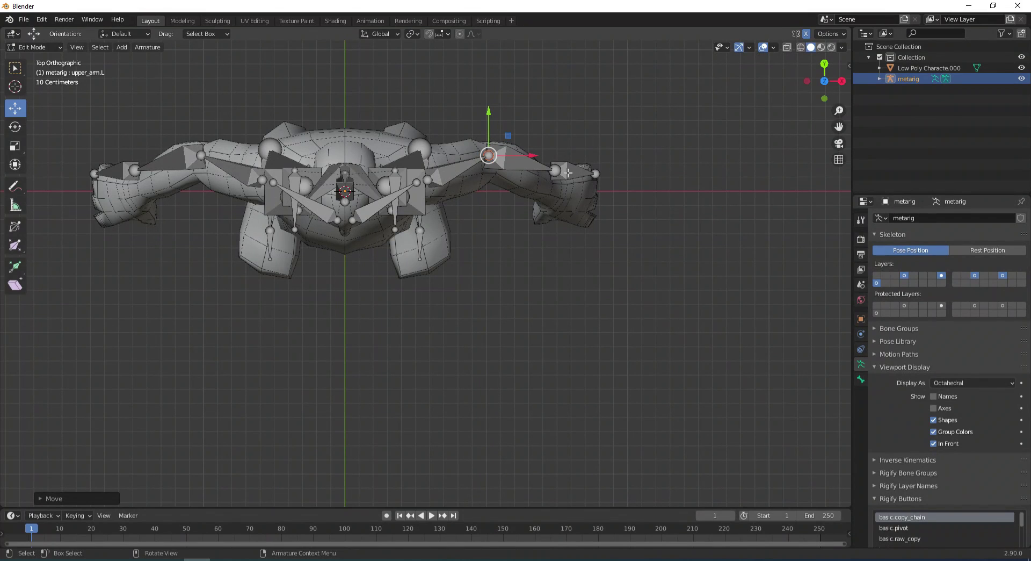
Move the tip joint of the hand.L bone forward along Y into the middle of the character's hand
{"action": "left_click", "coordinate": [596, 174]}
{"action": "key", "text": "g"}
{"action": "key", "text": "y"}
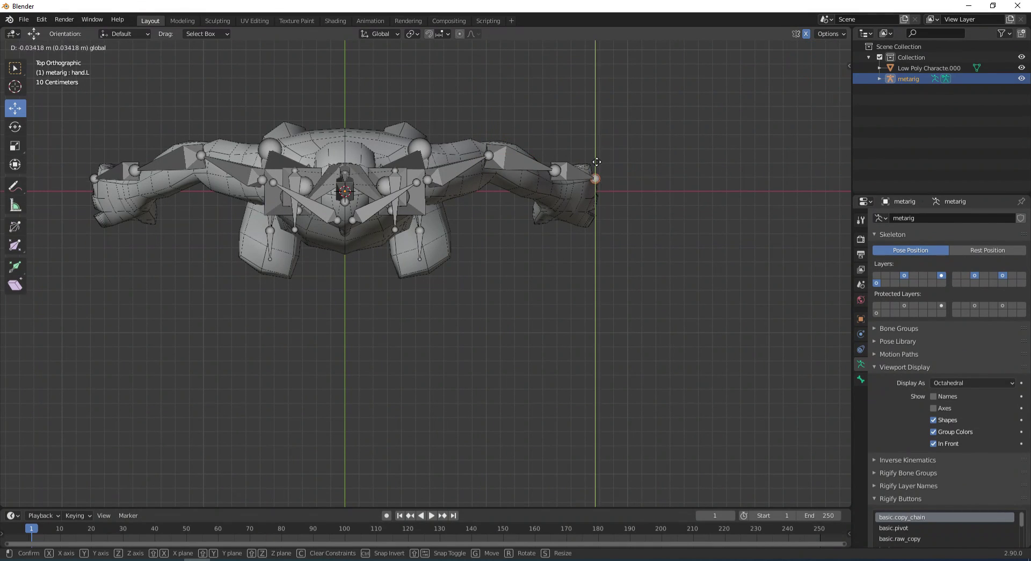
{"action": "left_click", "coordinate": [597, 182]}
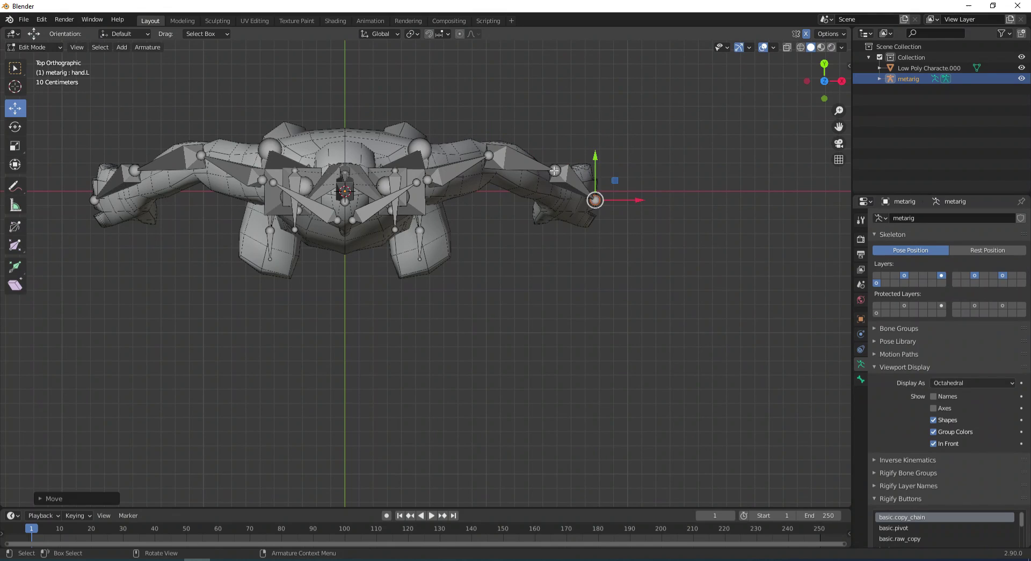
Move the wrist joint between forearm.L and hand.L forward along Y by about 0.10 m
{"action": "left_click", "coordinate": [538, 160]}
{"action": "left_click", "coordinate": [555, 169]}
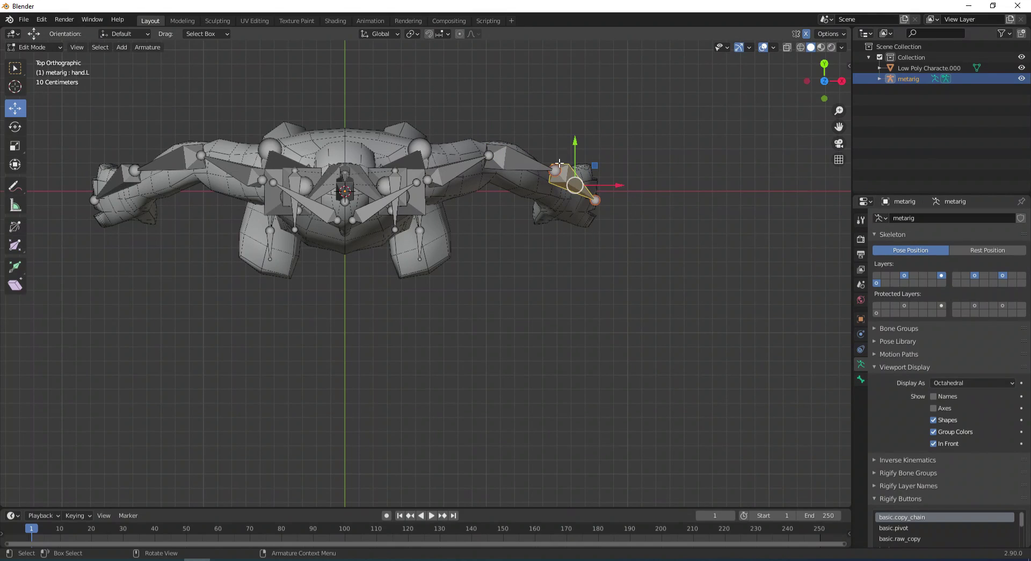
{"action": "key", "text": "g"}
{"action": "key", "text": "y"}
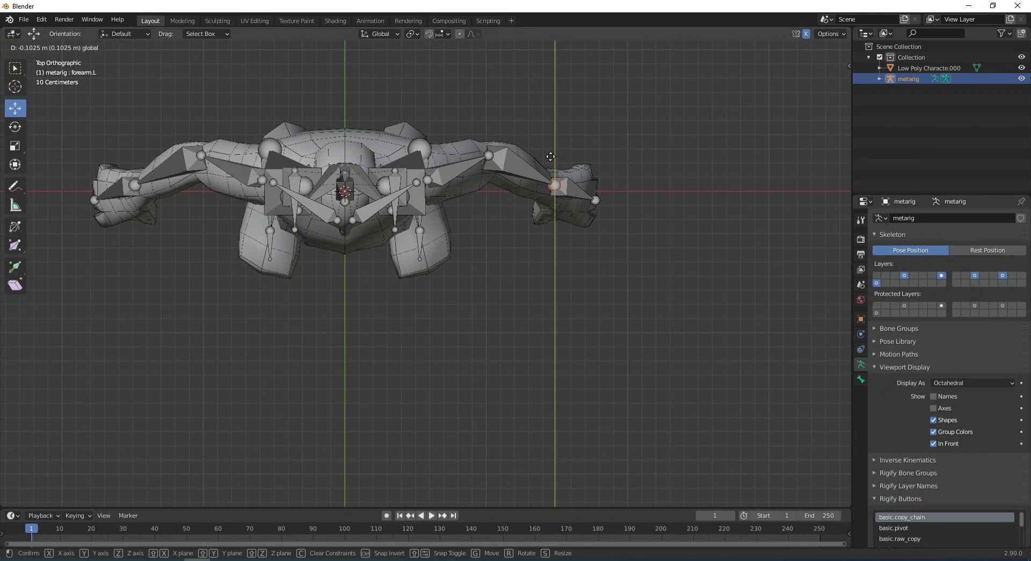
{"action": "left_click", "coordinate": [551, 157]}
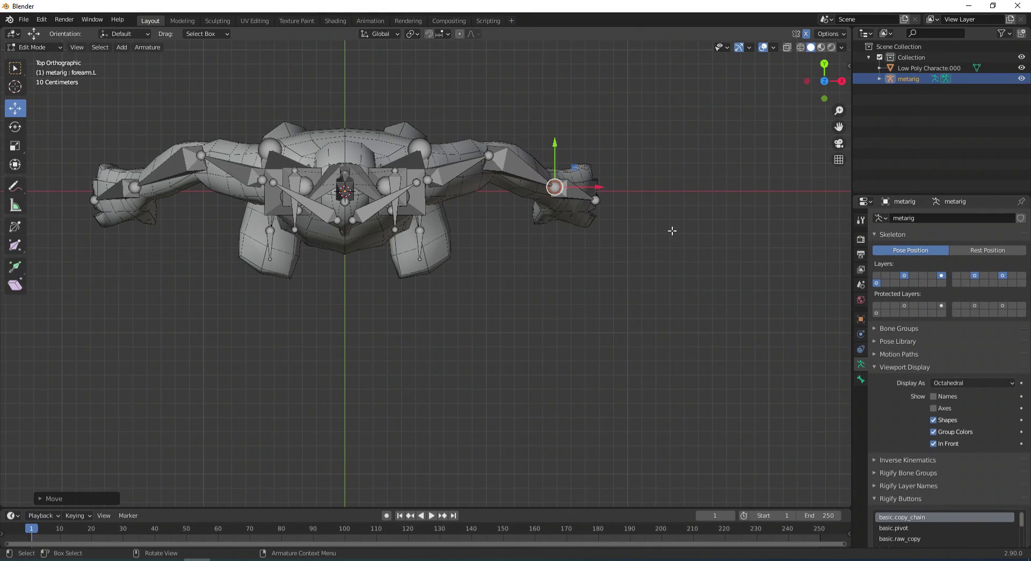
Switch the metarig from Edit Mode to Object Mode and generate the Rigify rig from it
{"action": "middle_click_drag", "start_coordinate": [672, 230], "coordinate": [625, 263]}
{"action": "key", "text": "KP_1"}
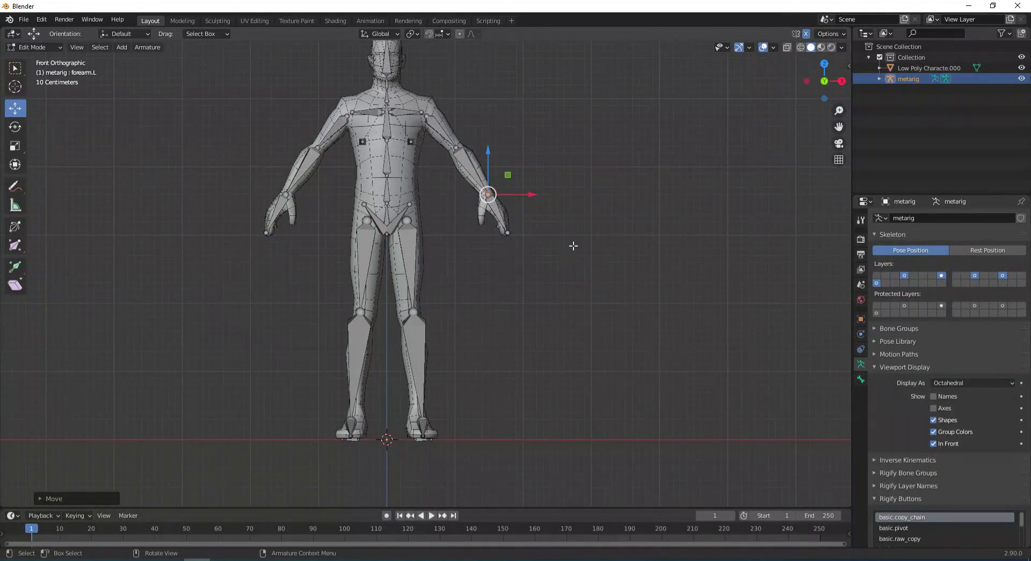
{"action": "middle_click_drag", "start_coordinate": [579, 232], "coordinate": [616, 293], "text": "shift"}
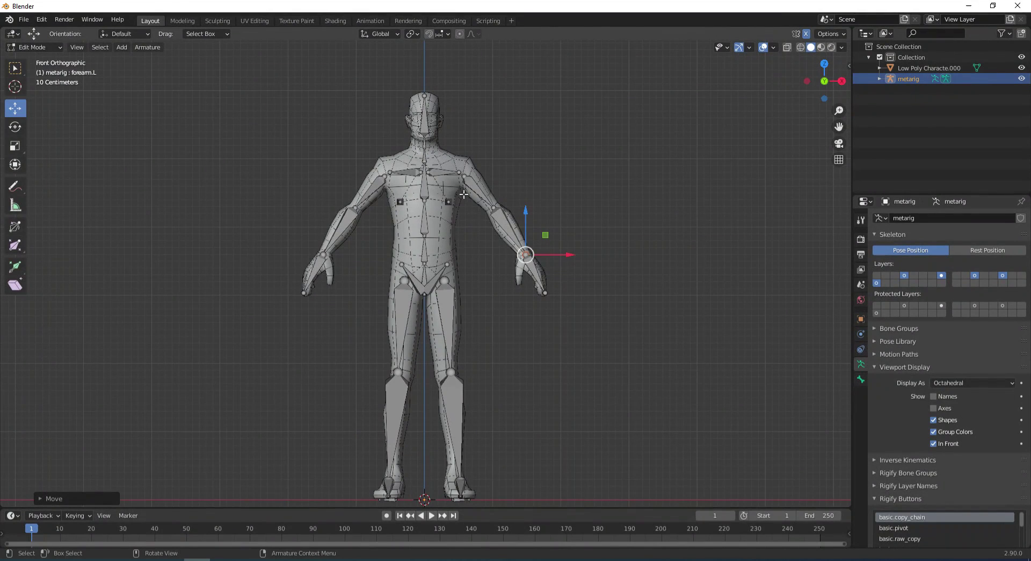
{"action": "middle_click_drag", "start_coordinate": [552, 258], "coordinate": [572, 203], "text": "shift"}
{"action": "left_click", "coordinate": [59, 47]}
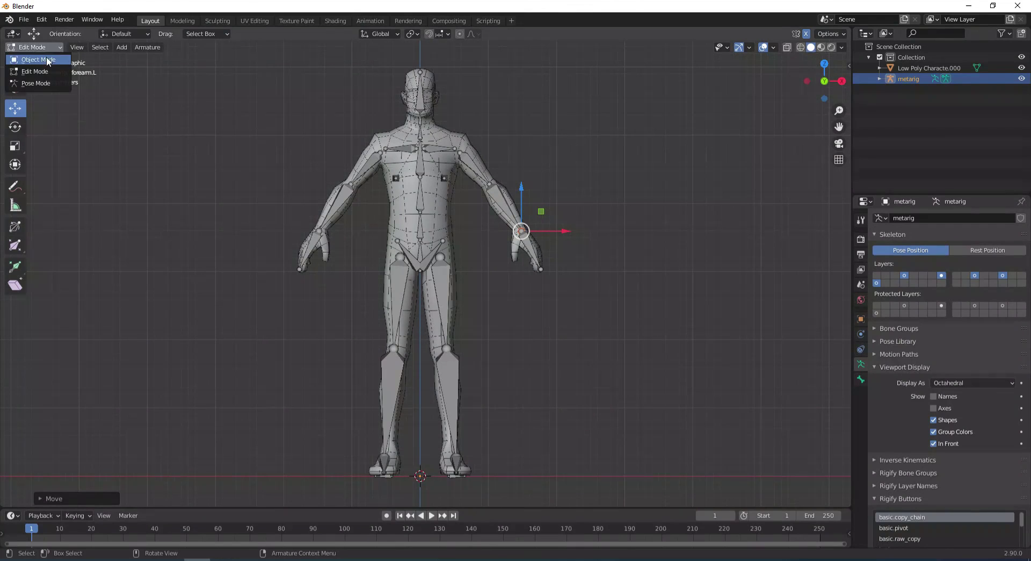
{"action": "left_click", "coordinate": [46, 57]}
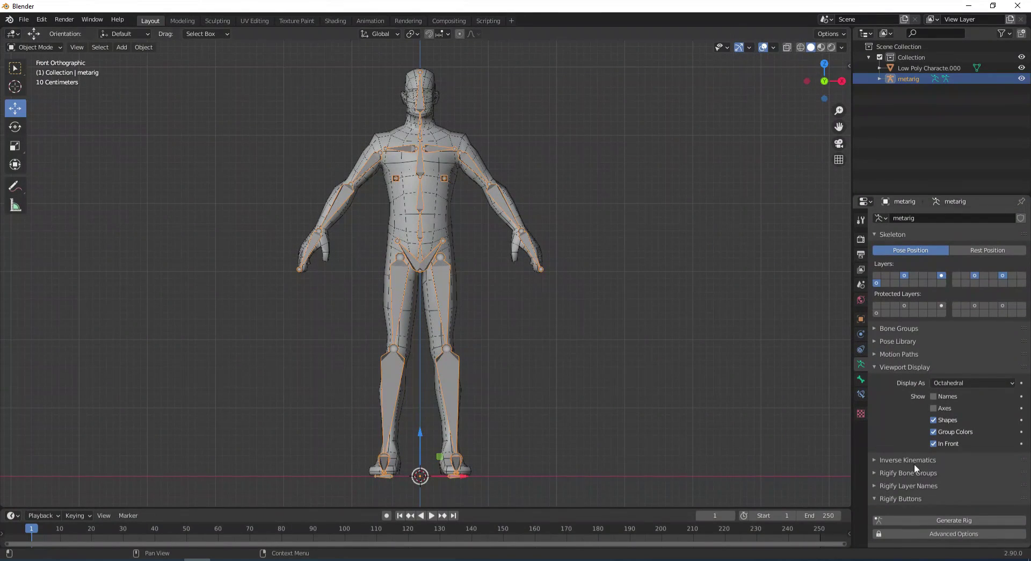
{"action": "left_click", "coordinate": [952, 519]}
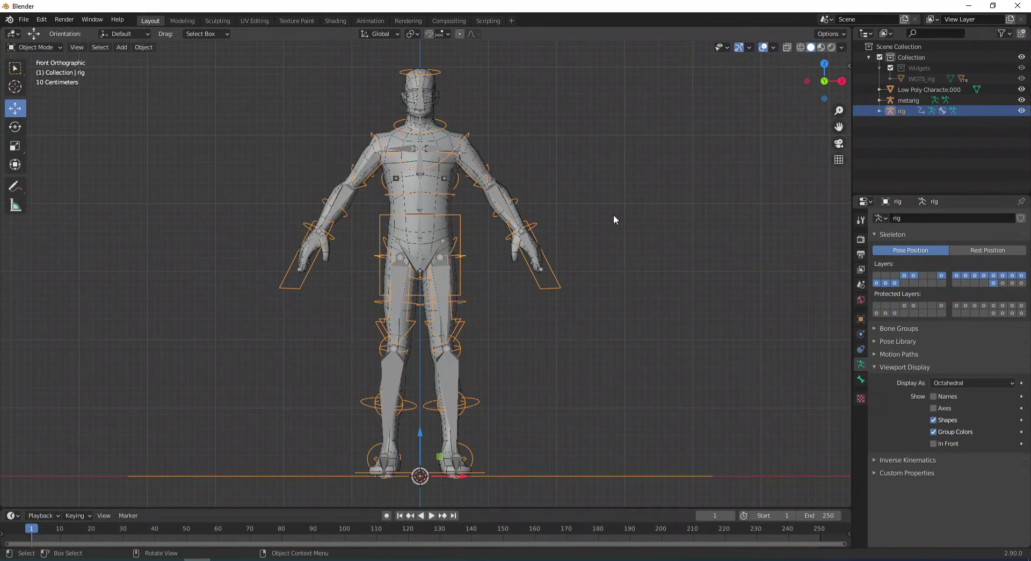
Parent the low poly character mesh to the generated rig using Armature Deform With Automatic Weights
{"action": "middle_click_drag", "start_coordinate": [614, 216], "coordinate": [559, 254]}
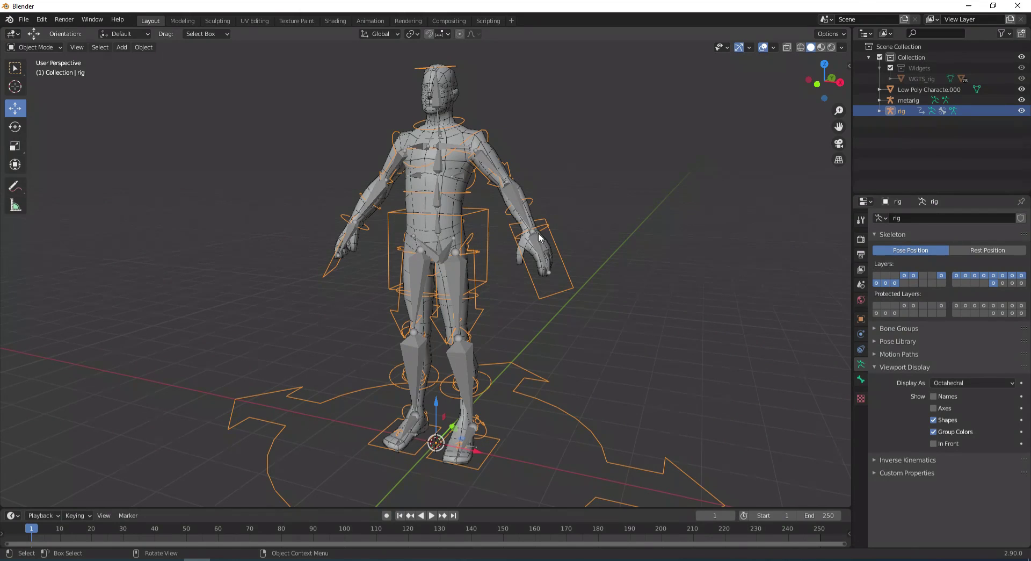
{"action": "left_click", "coordinate": [511, 183]}
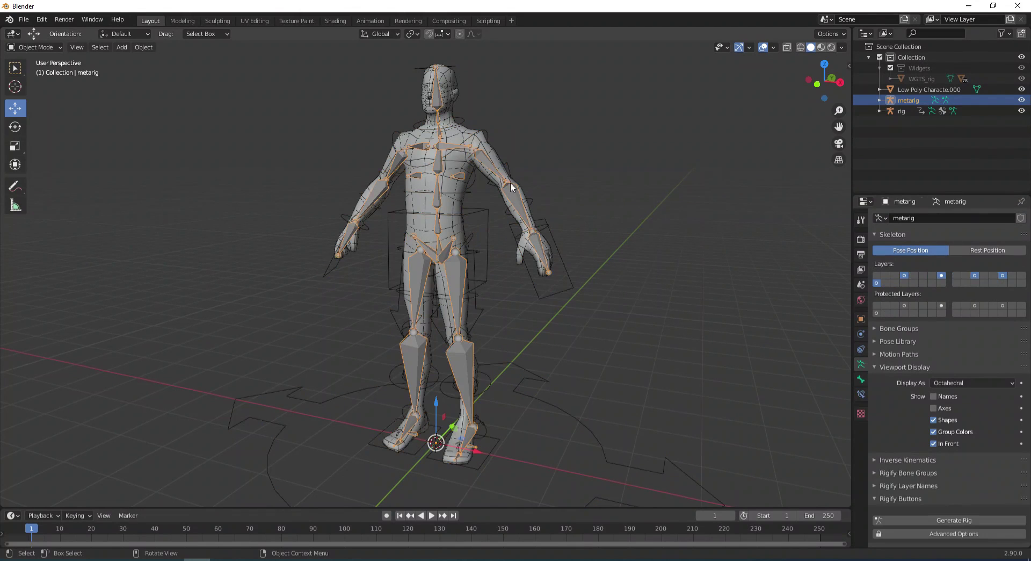
{"action": "middle_click_drag", "start_coordinate": [594, 194], "coordinate": [624, 178]}
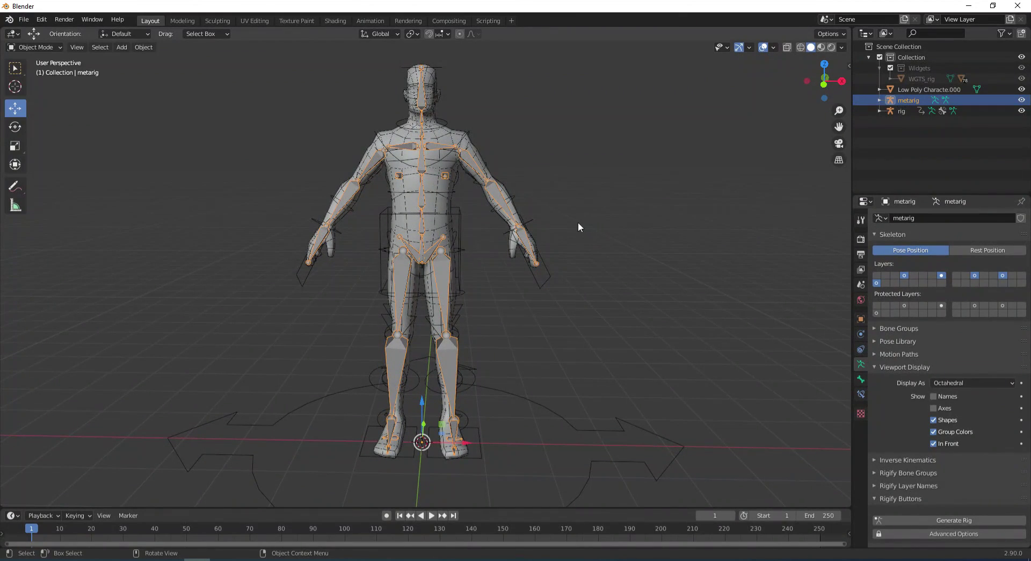
{"action": "middle_click_drag", "start_coordinate": [548, 127], "coordinate": [541, 130]}
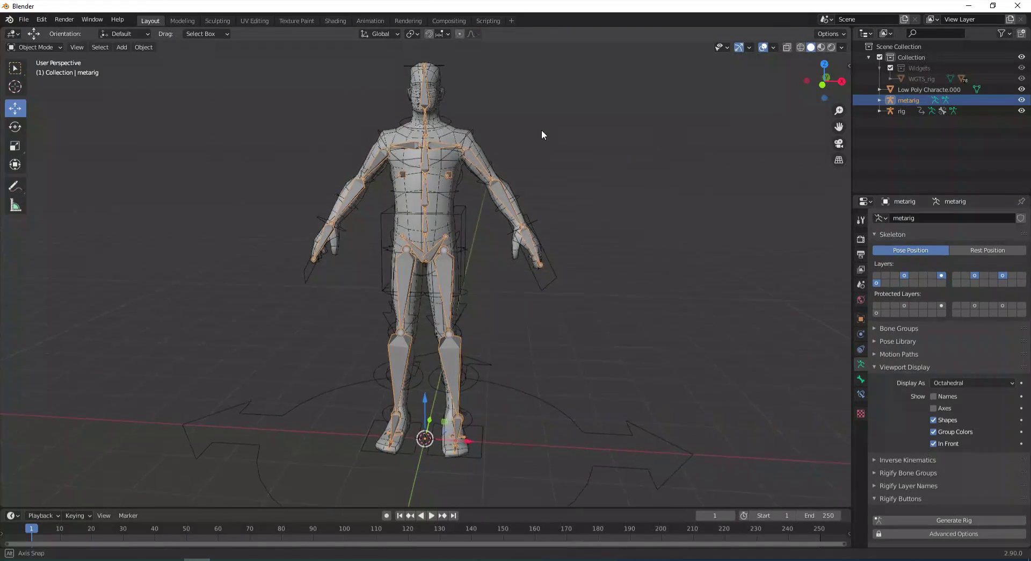
{"action": "left_click", "coordinate": [465, 136]}
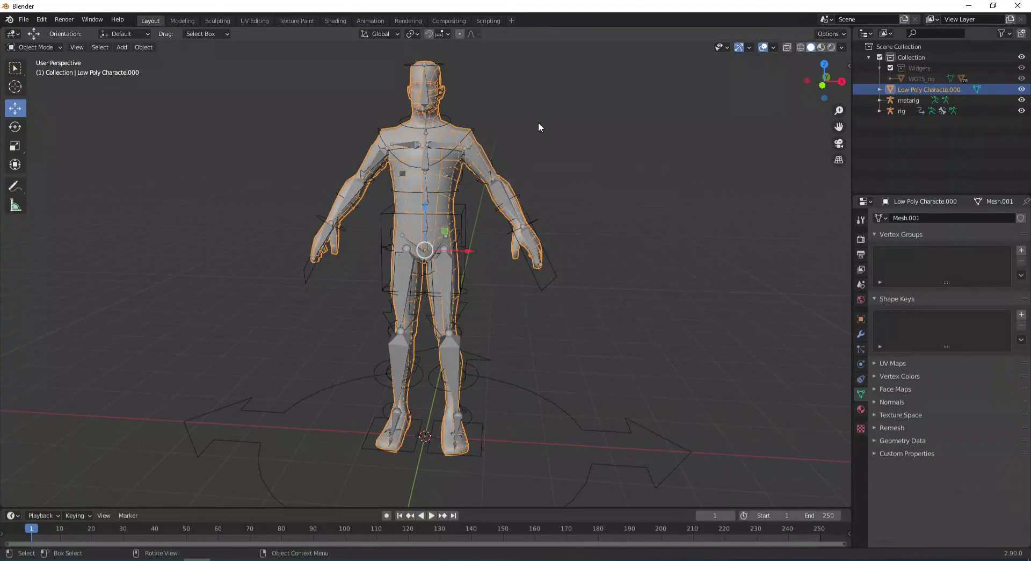
{"action": "left_click", "coordinate": [440, 62], "text": "shift"}
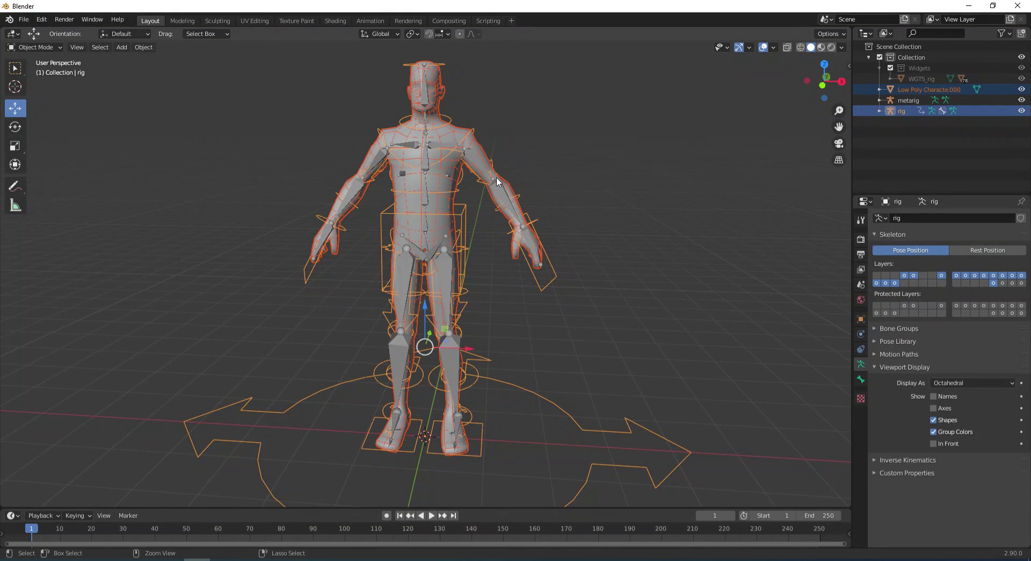
{"action": "key", "text": "ctrl+p"}
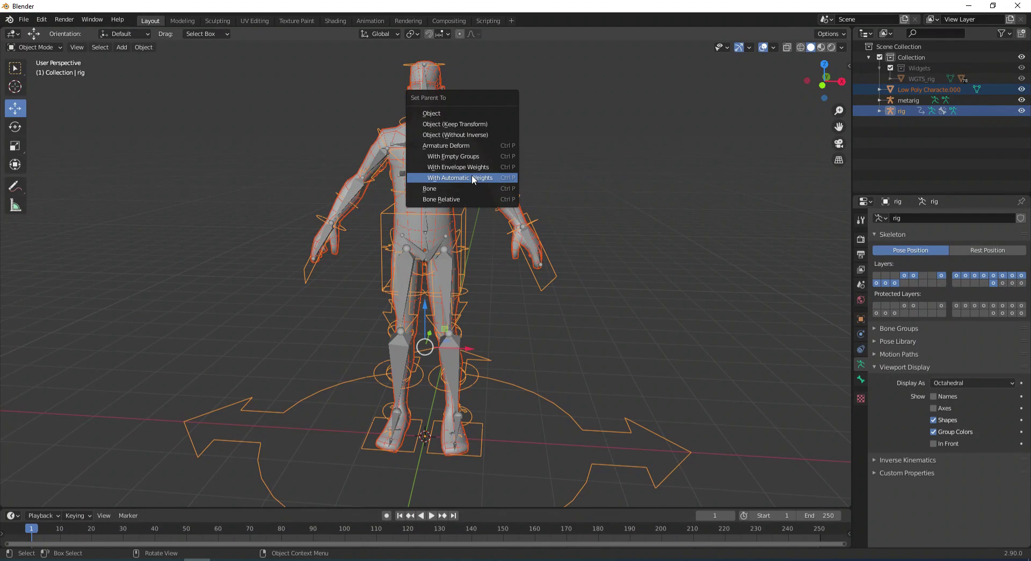
{"action": "left_click", "coordinate": [472, 175]}
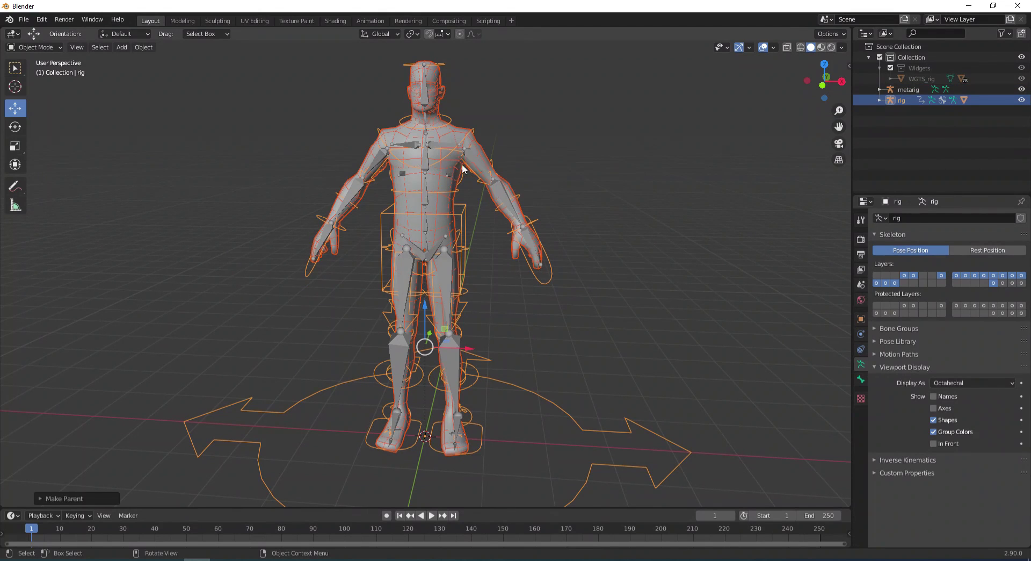
Show the viewport restriction toggle in the outliner and disable the metarig in viewports
{"action": "left_click", "coordinate": [54, 46]}
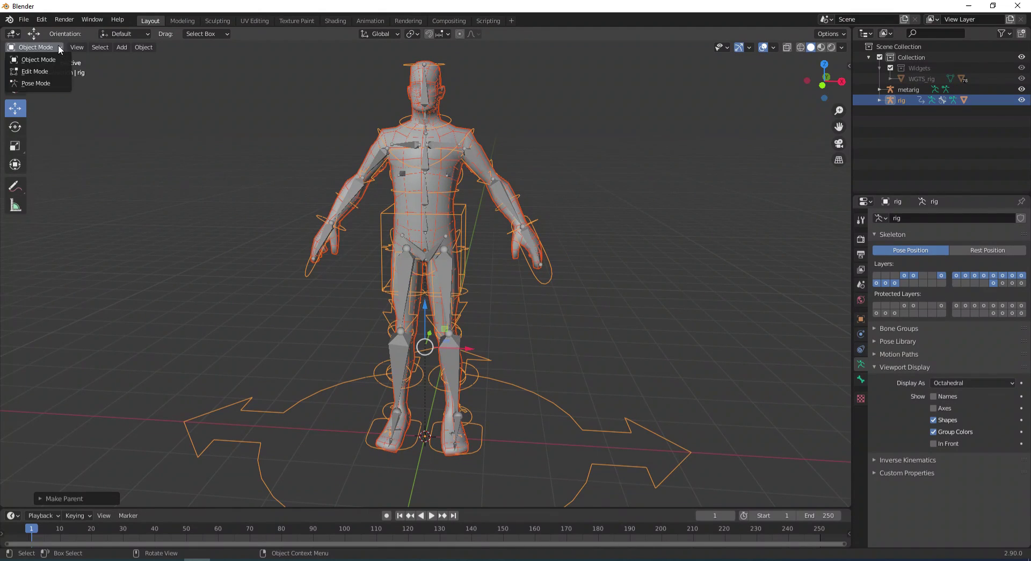
{"action": "left_click", "coordinate": [628, 101]}
{"action": "left_click", "coordinate": [422, 95]}
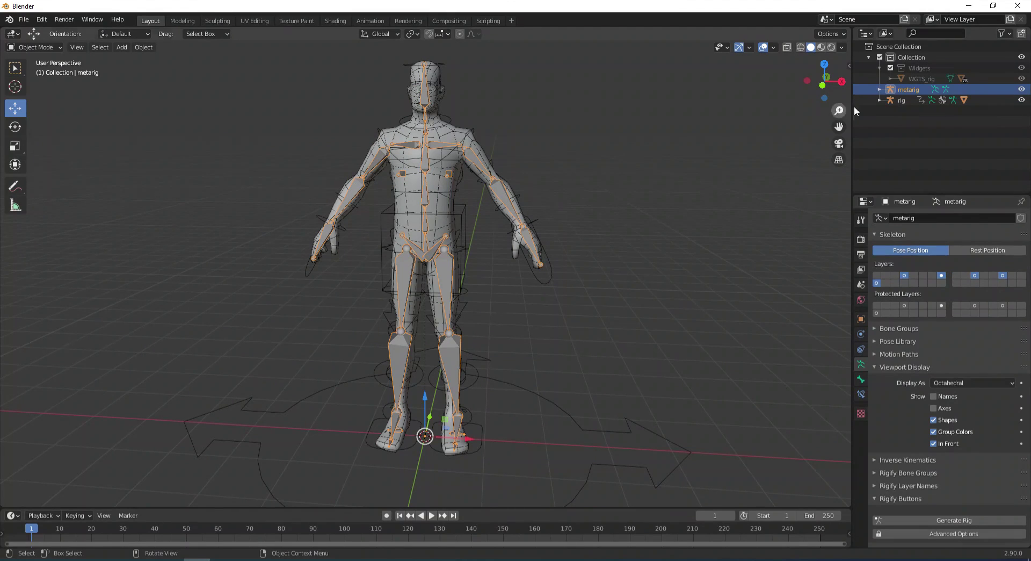
{"action": "left_click", "coordinate": [1010, 33]}
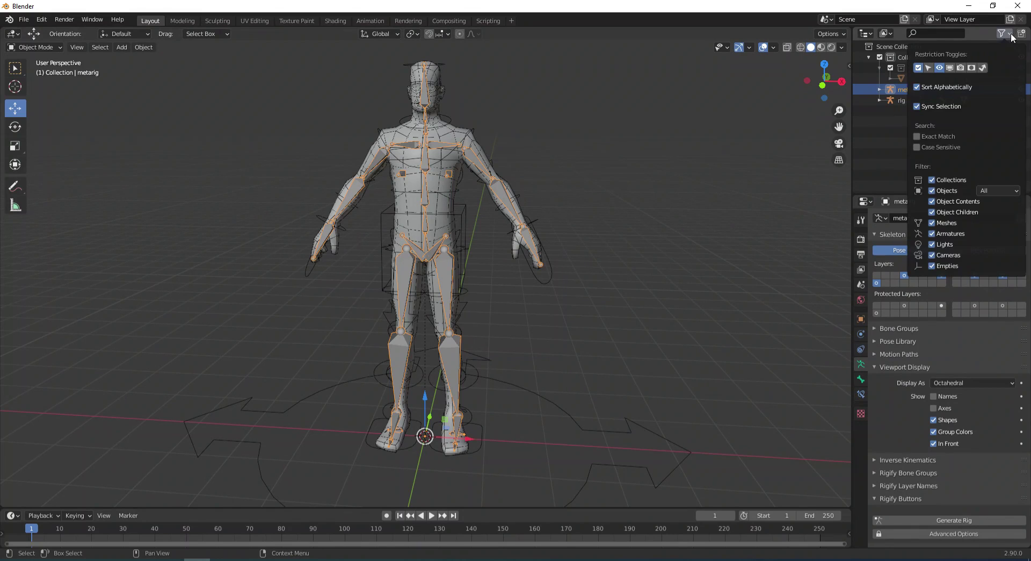
{"action": "left_click", "coordinate": [950, 67]}
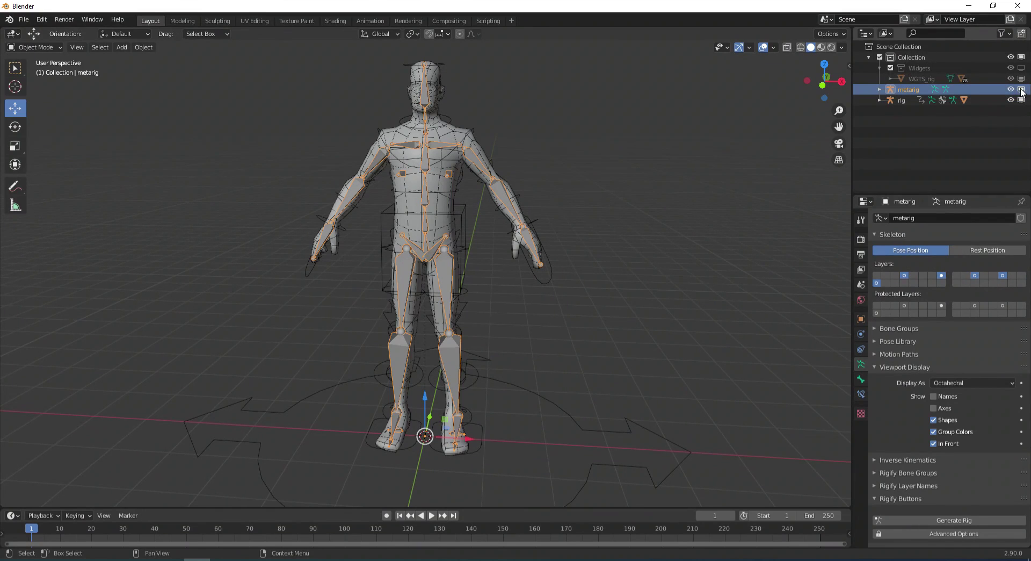
{"action": "left_click", "coordinate": [1022, 89]}
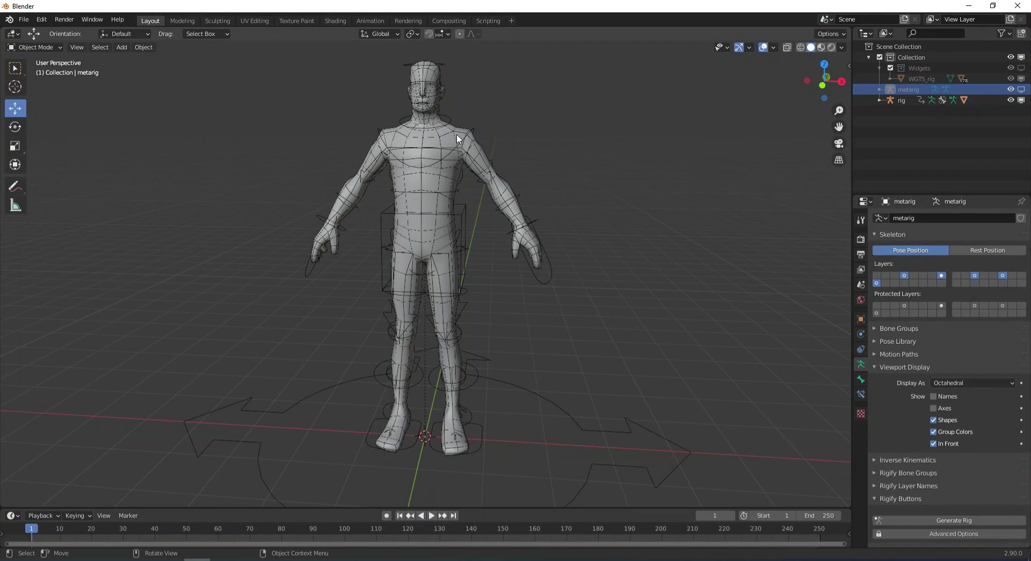
Select the generated rig and switch it to Pose Mode
{"action": "middle_click_drag", "start_coordinate": [490, 129], "coordinate": [495, 129]}
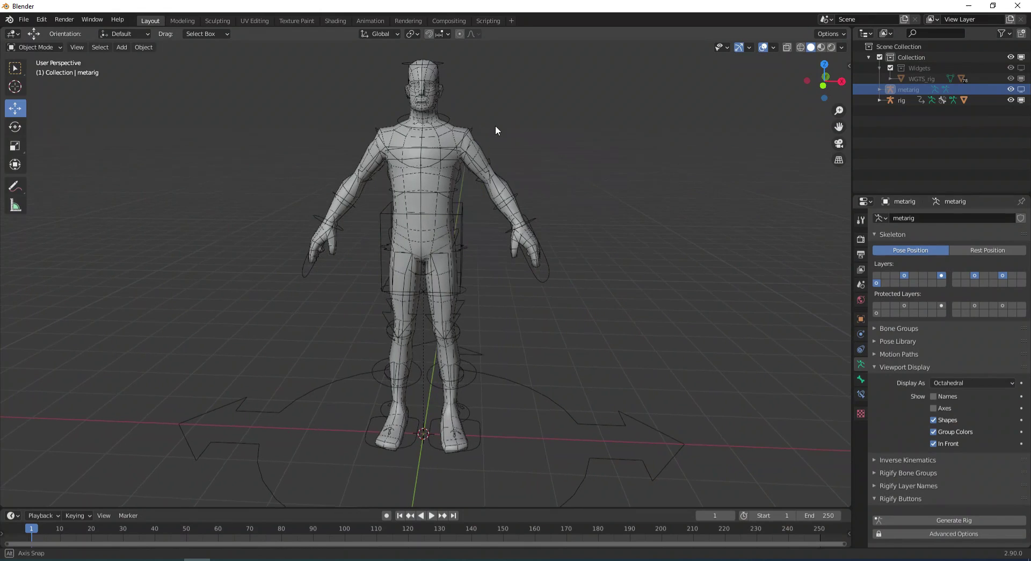
{"action": "left_click", "coordinate": [430, 64]}
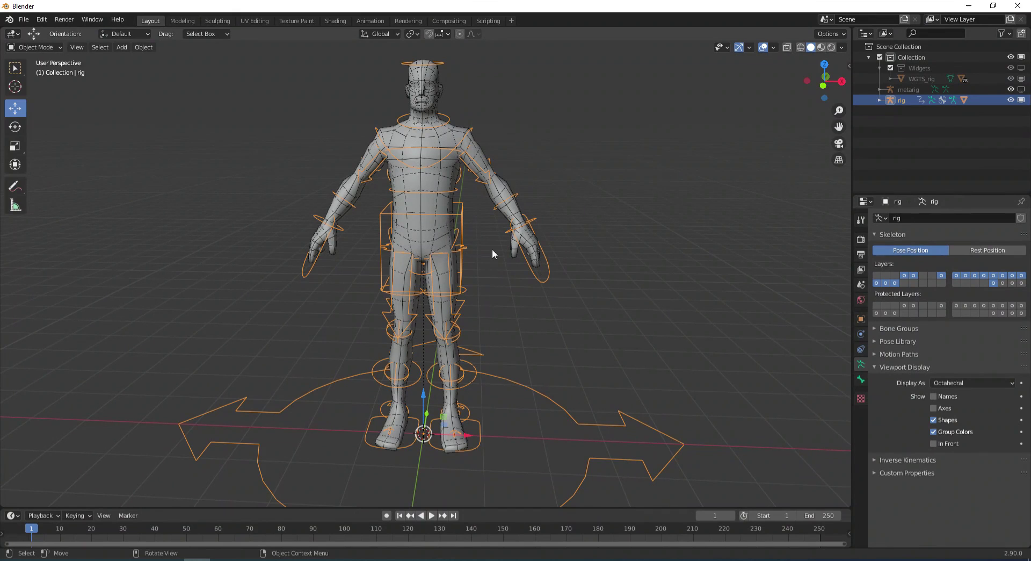
{"action": "left_click", "coordinate": [58, 47]}
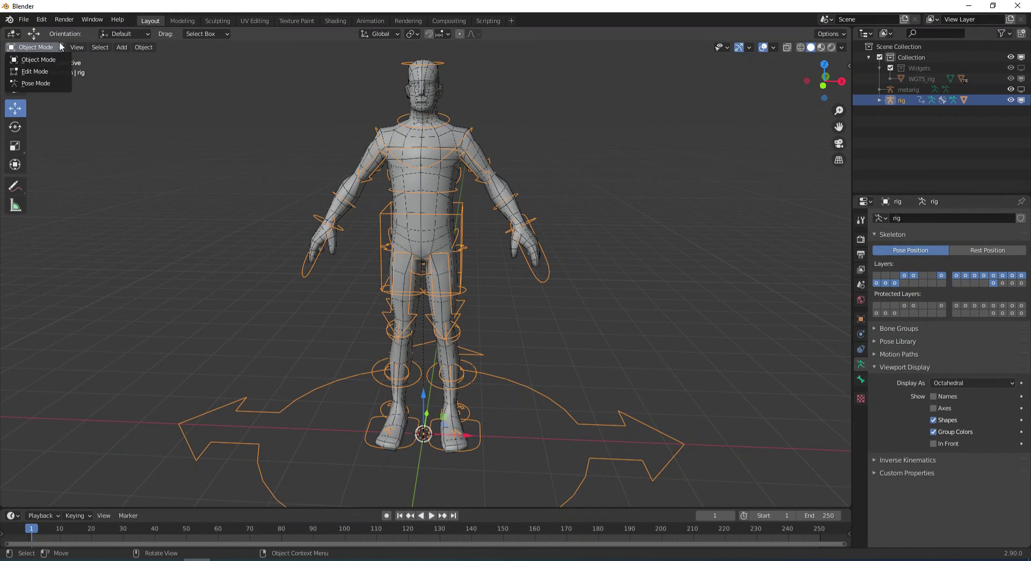
{"action": "left_click", "coordinate": [44, 83]}
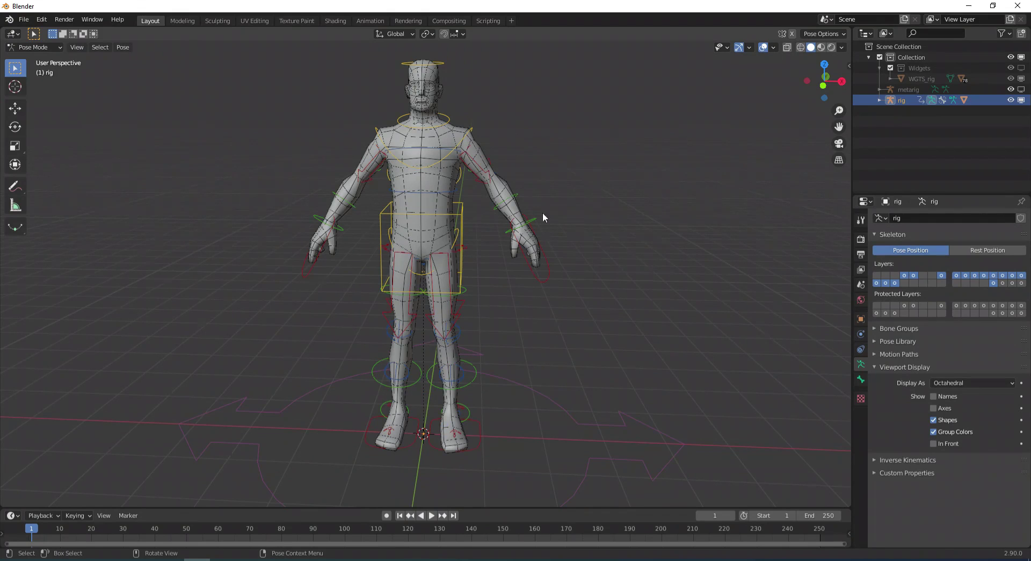
Try rotating the hand_ik.L control and cancel the rotation
{"action": "left_click", "coordinate": [544, 281]}
{"action": "middle_click_drag", "start_coordinate": [593, 261], "coordinate": [597, 251]}
{"action": "key", "text": "r"}
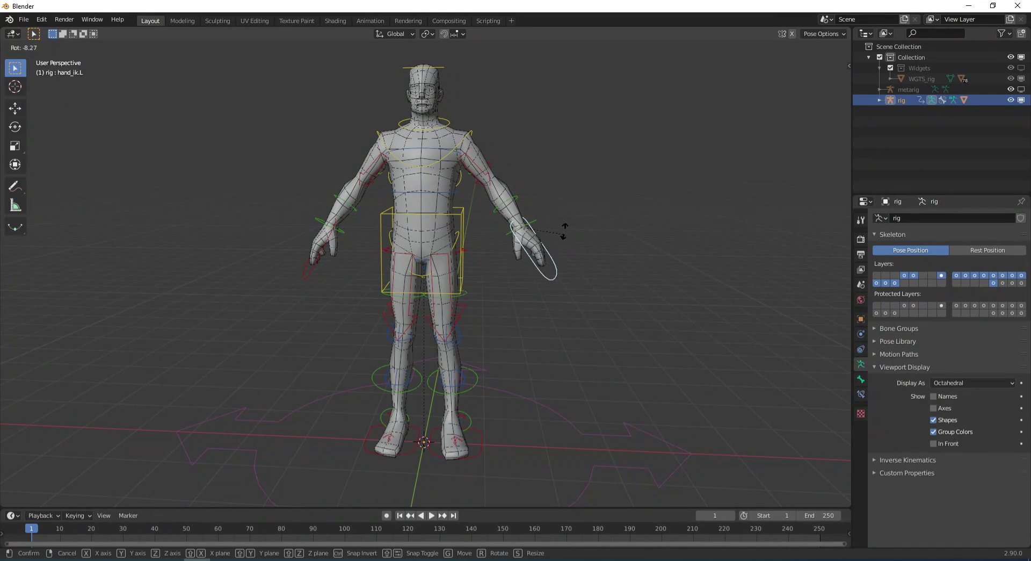
{"action": "right_click", "coordinate": [564, 237]}
{"action": "key", "text": "ctrl+z"}
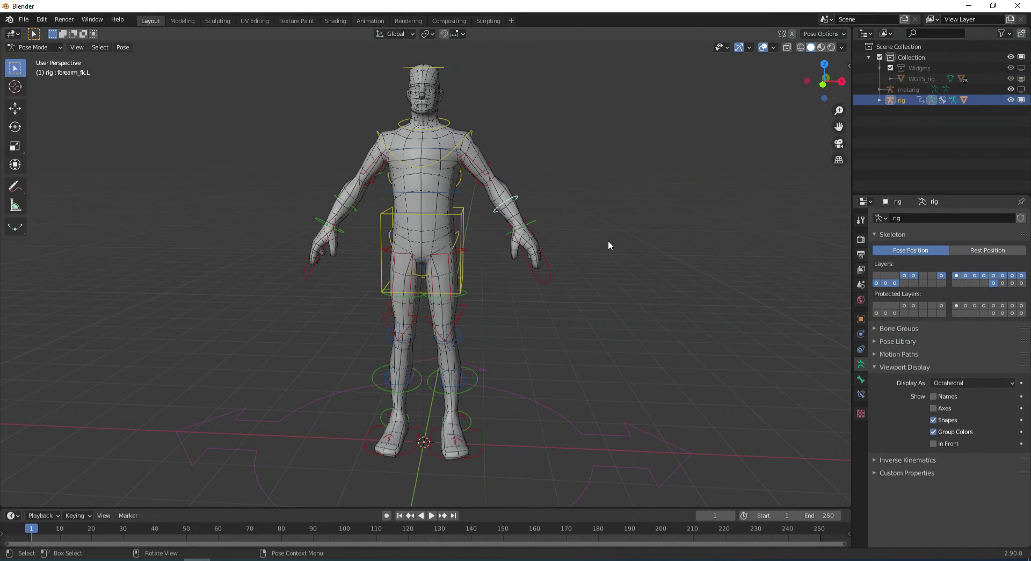
Hide the Torso (Tweak), Arm.L (FK), Arm.L (Tweak), Arm.R (FK), Root and all Leg.L rig layers, and select the hand_ik.L control
{"action": "key", "text": "n"}
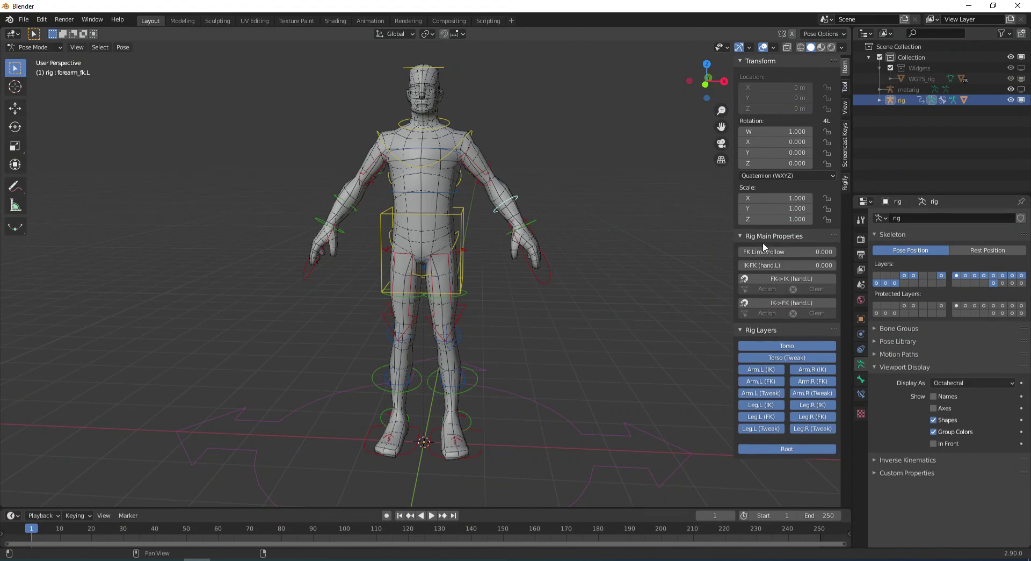
{"action": "left_click", "coordinate": [787, 346]}
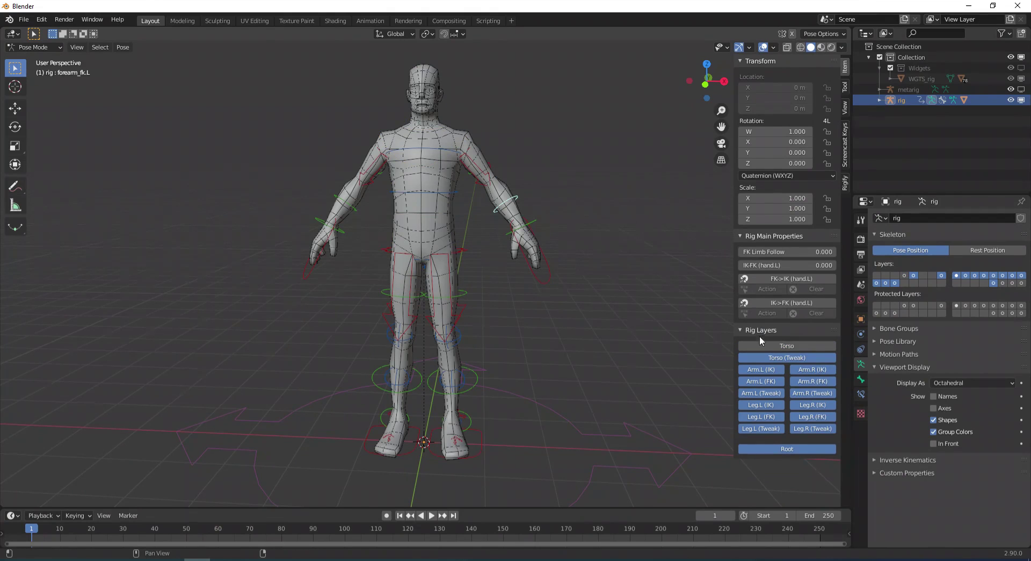
{"action": "left_click", "coordinate": [785, 346]}
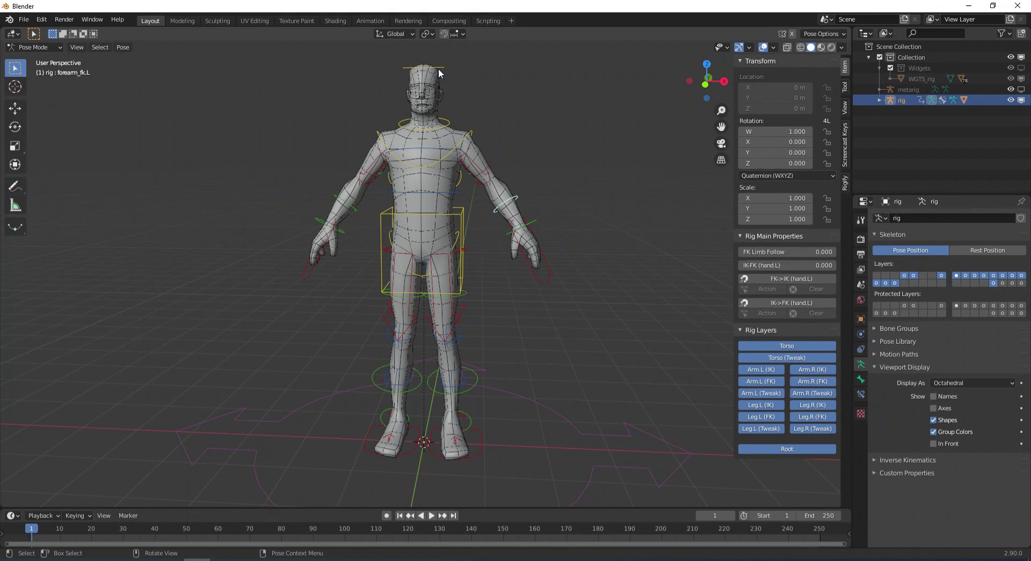
{"action": "left_click", "coordinate": [767, 382]}
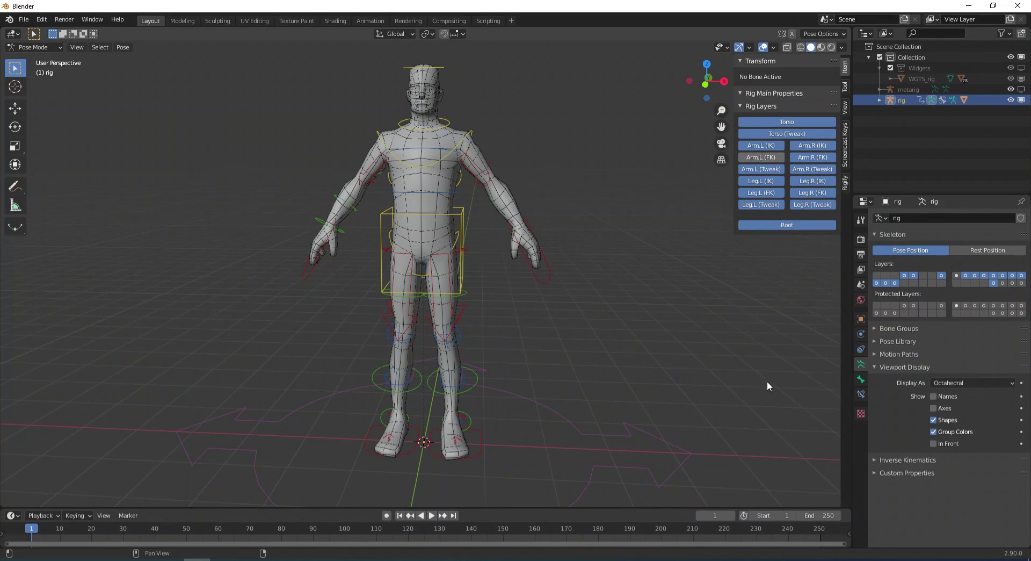
{"action": "left_click", "coordinate": [543, 279]}
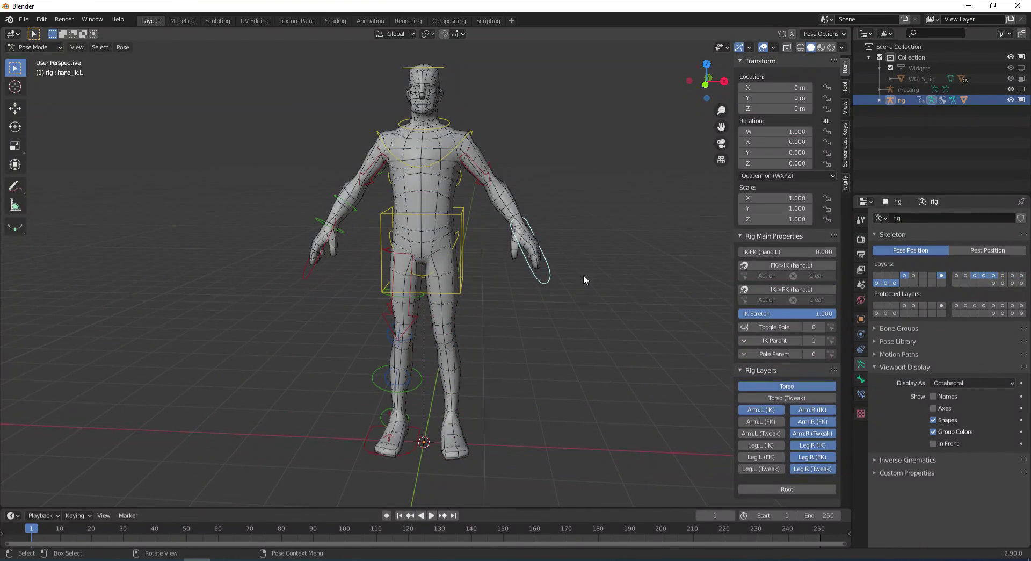
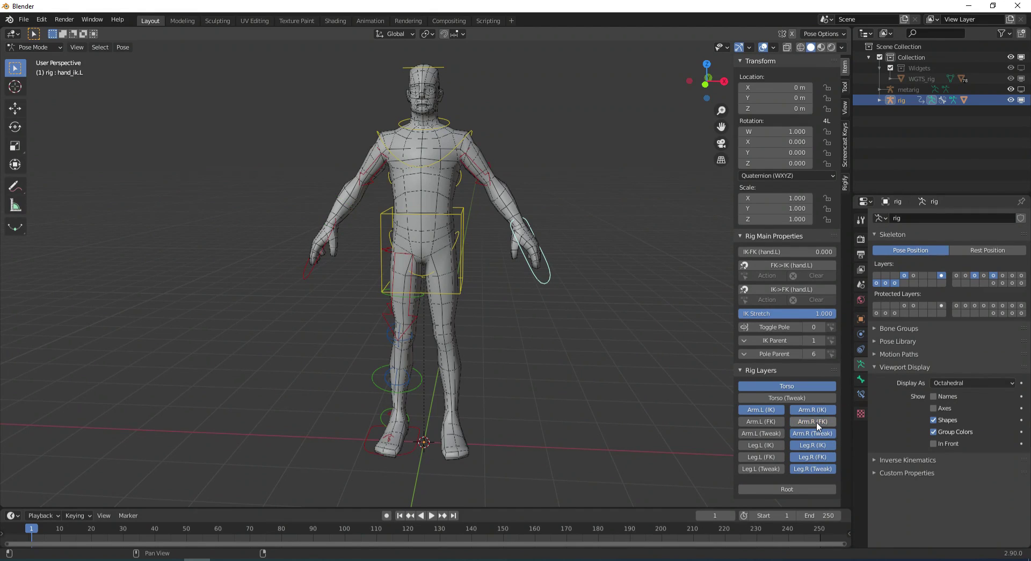
Show the Leg.L (FK) rig layer and hide Leg.R (IK), Leg.R (Tweak) and Arm.R (Tweak)
{"action": "left_click", "coordinate": [762, 457]}
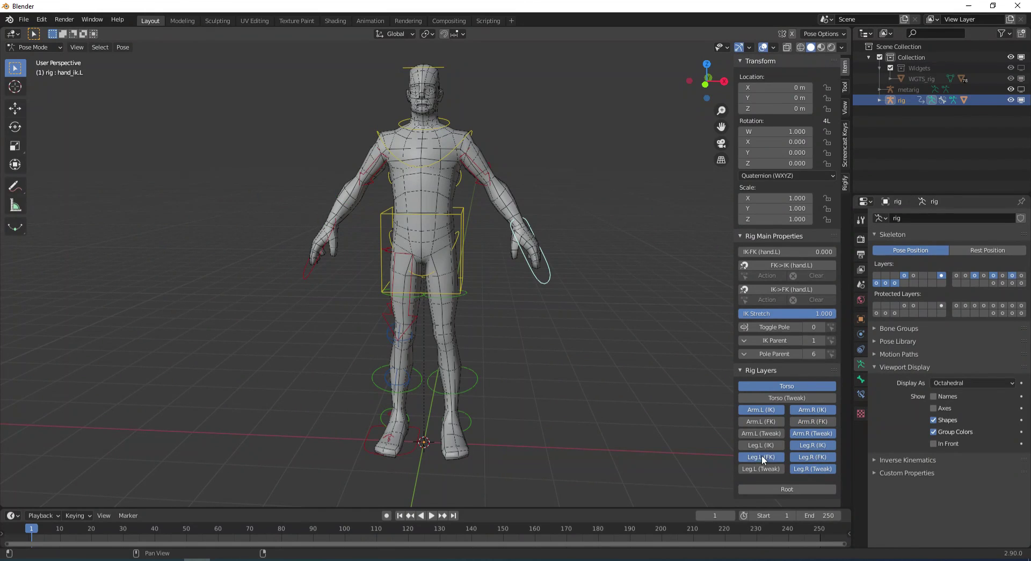
{"action": "left_click", "coordinate": [809, 446]}
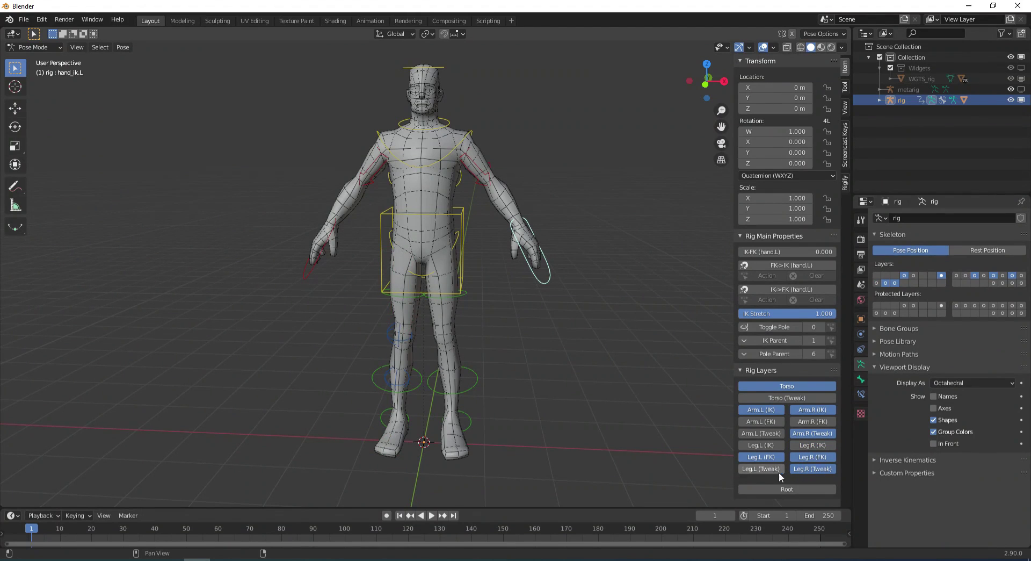
{"action": "left_click", "coordinate": [808, 469]}
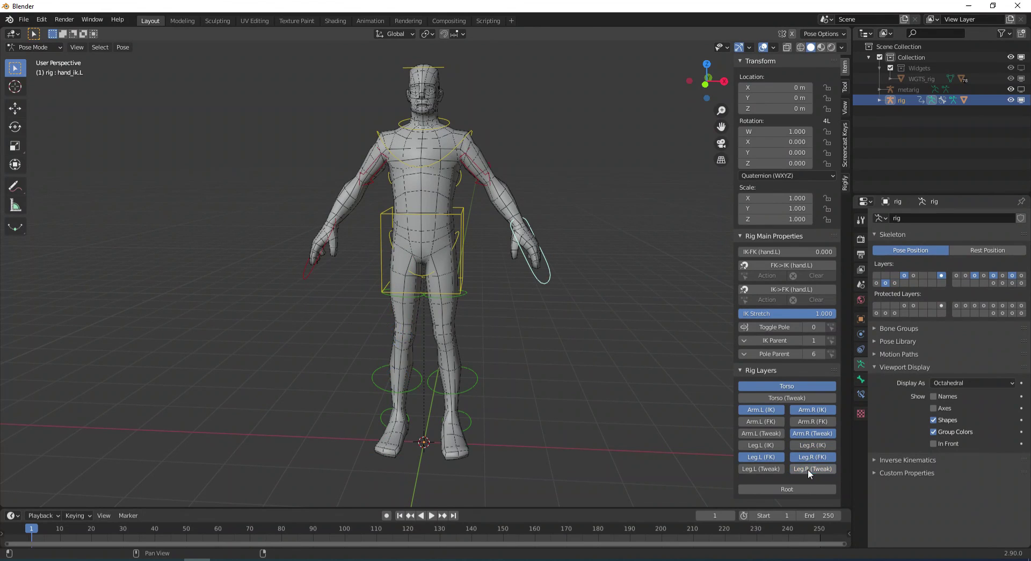
{"action": "left_click", "coordinate": [810, 433]}
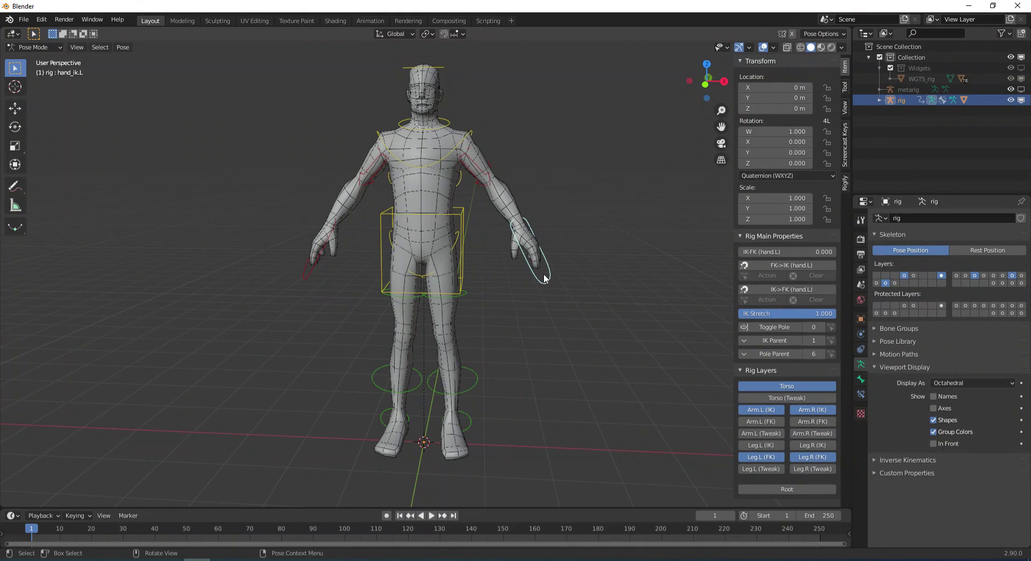
Set IK Stretch of the hand_ik.L control to 0, test-moving the control outward before and after and cancelling each move
{"action": "key", "text": "g"}
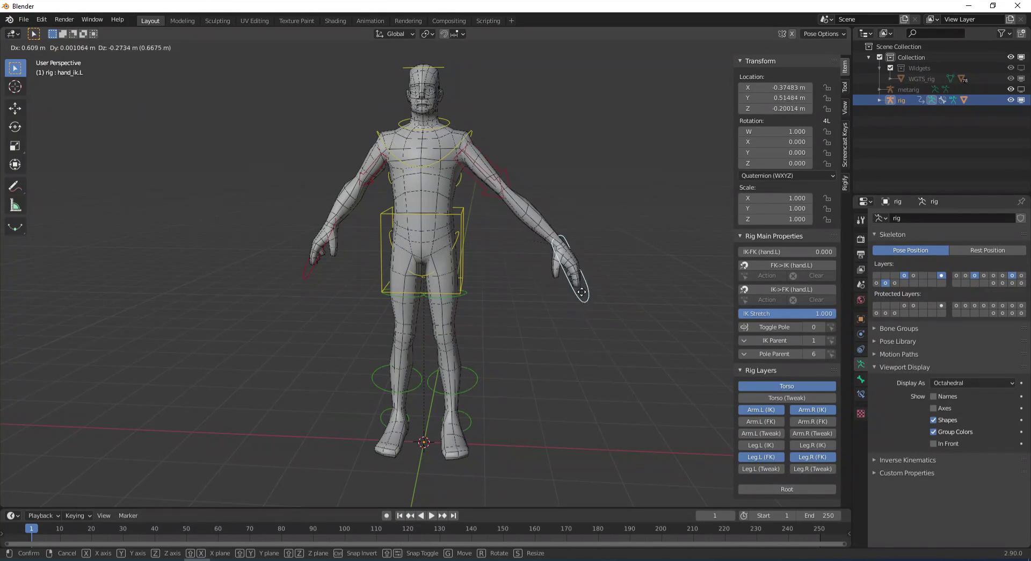
{"action": "right_click", "coordinate": [569, 288]}
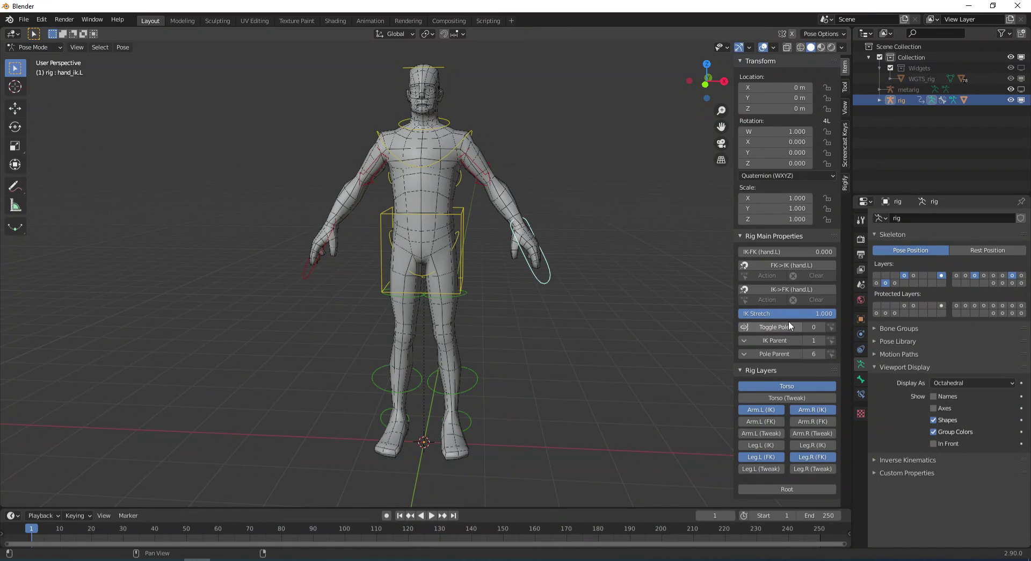
{"action": "left_click", "coordinate": [822, 314]}
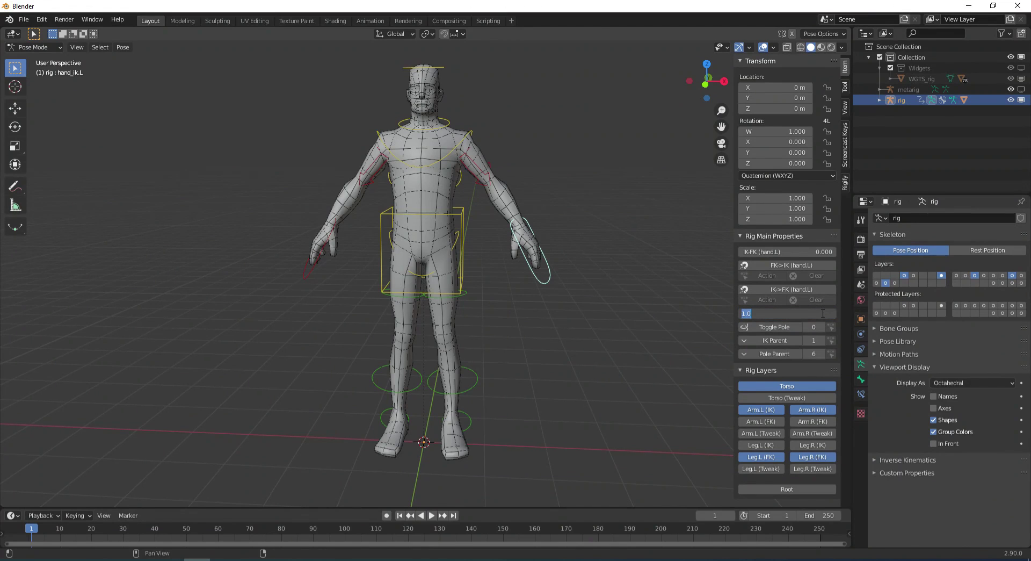
{"action": "type", "text": "0"}
{"action": "key", "text": "Return"}
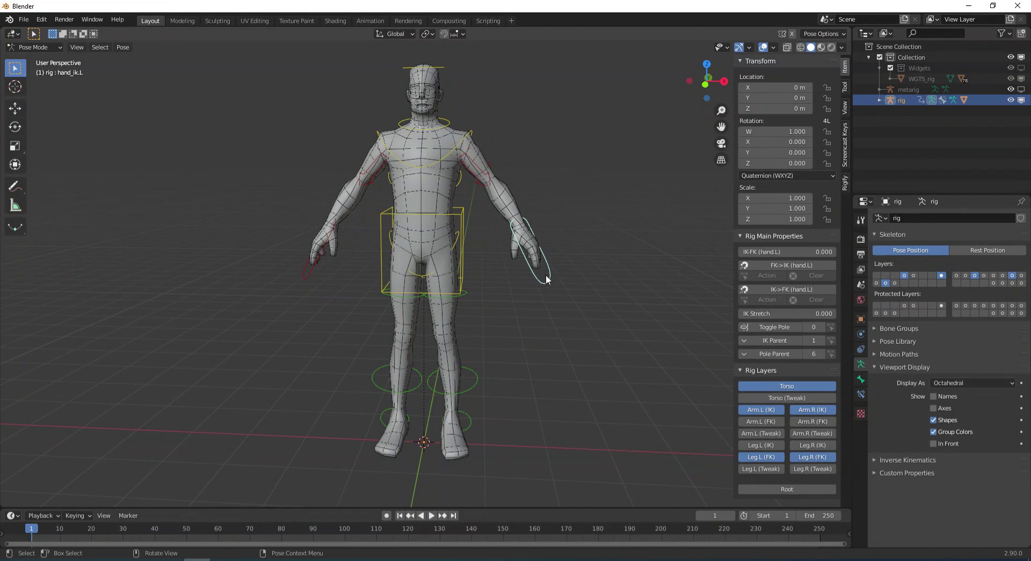
{"action": "key", "text": "g"}
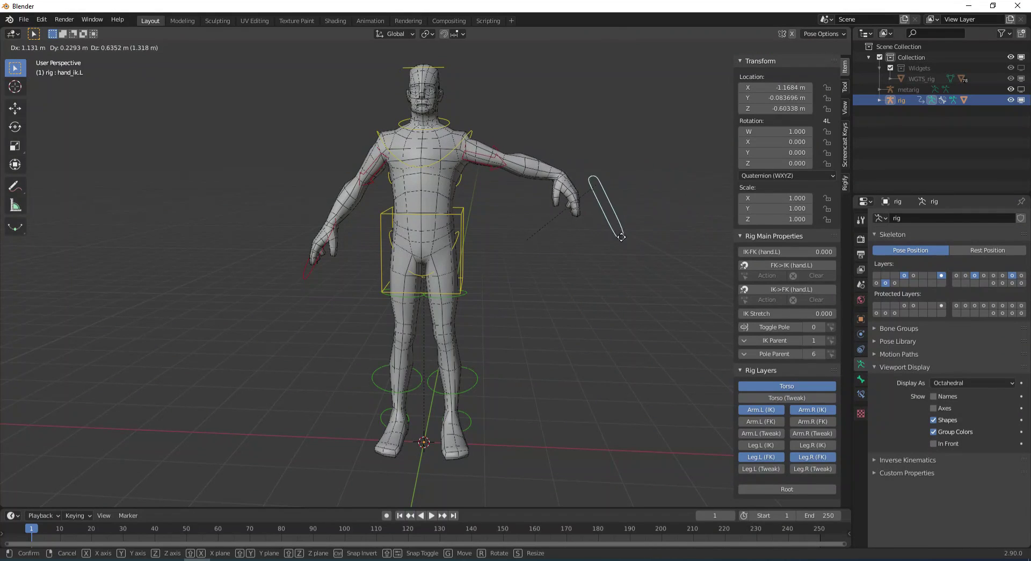
{"action": "right_click", "coordinate": [622, 237]}
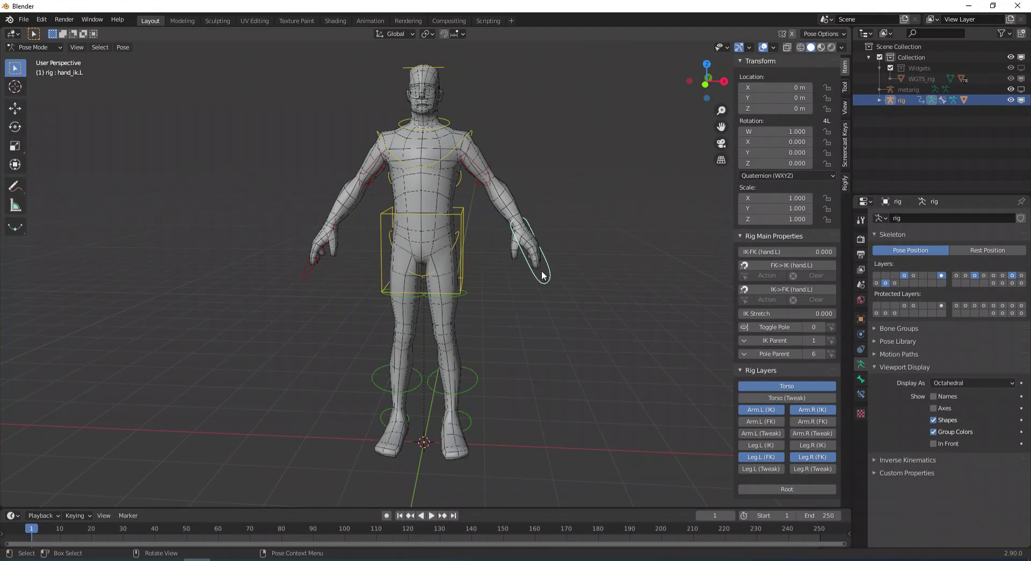
Move the hand_ik.L control up and outward by about 0.72 m and set its IK-FK (hand.L) value to 1
{"action": "key", "text": "g"}
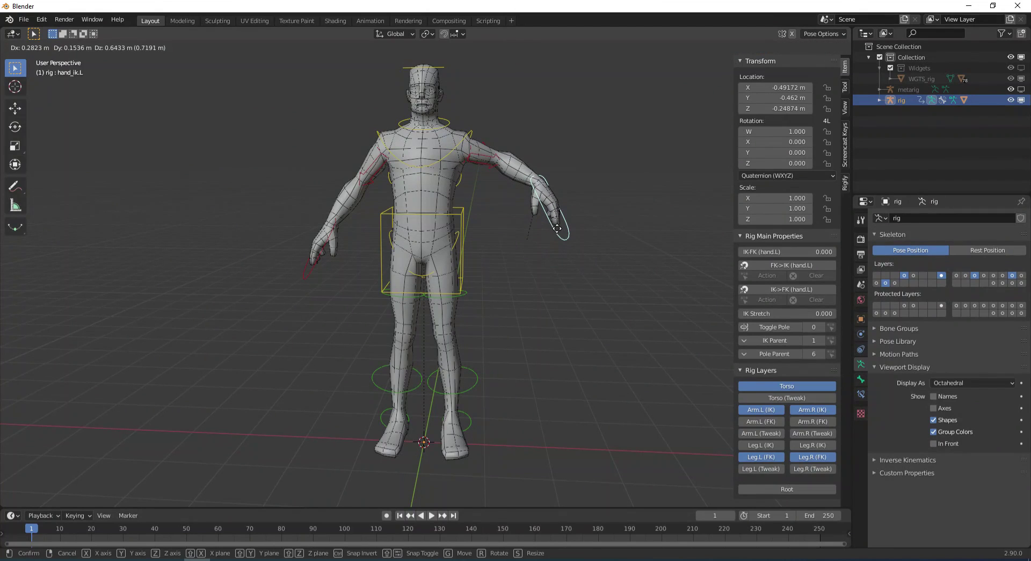
{"action": "left_click", "coordinate": [561, 235]}
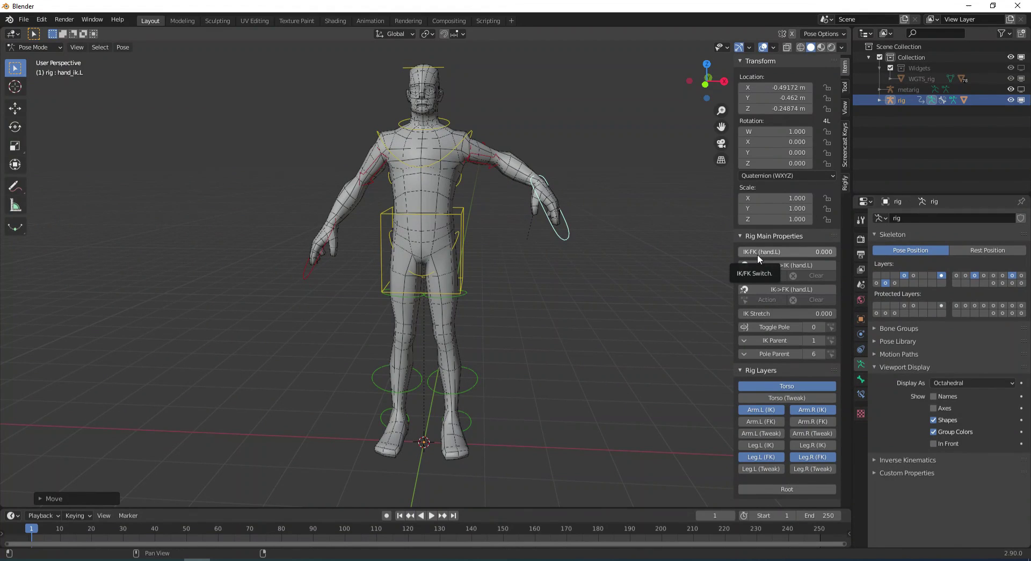
{"action": "double_click", "coordinate": [820, 253]}
{"action": "type", "text": "1"}
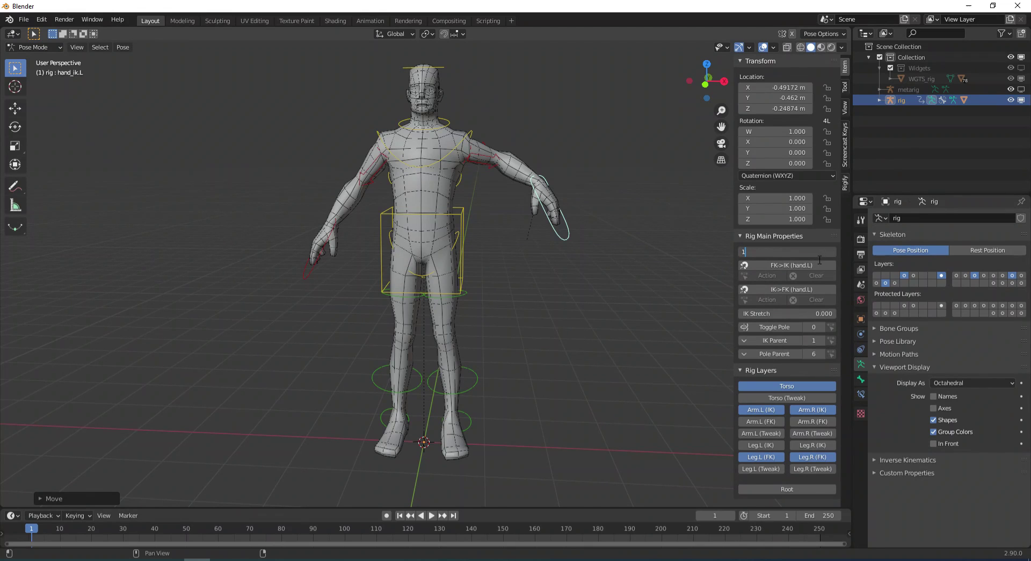
{"action": "key", "text": "Return"}
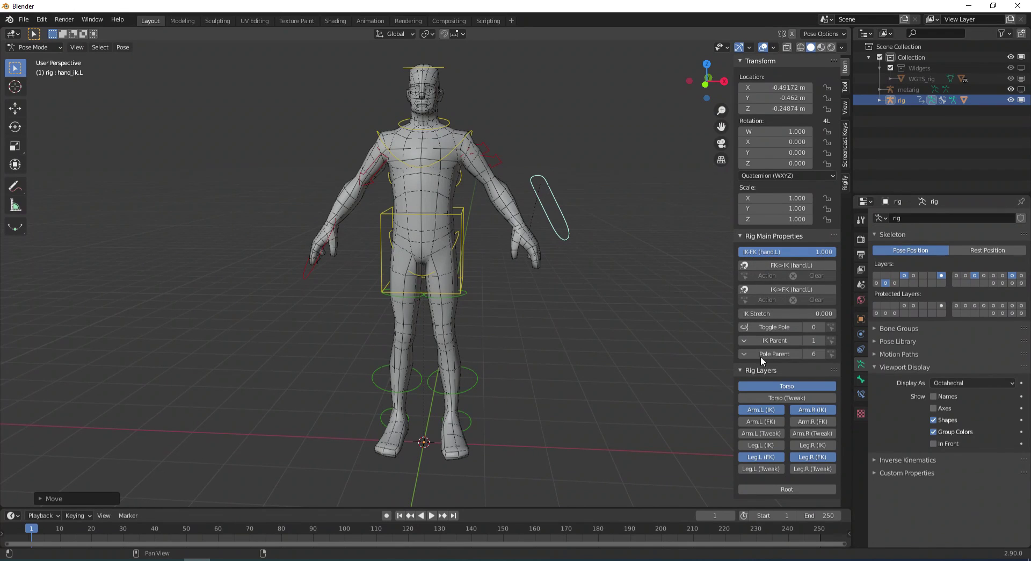
Show the Arm.L (FK) rig layer, then test-rotate the hand_fk.L control and cancel the rotation
{"action": "left_click", "coordinate": [768, 423]}
{"action": "left_click", "coordinate": [523, 231]}
{"action": "key", "text": "r"}
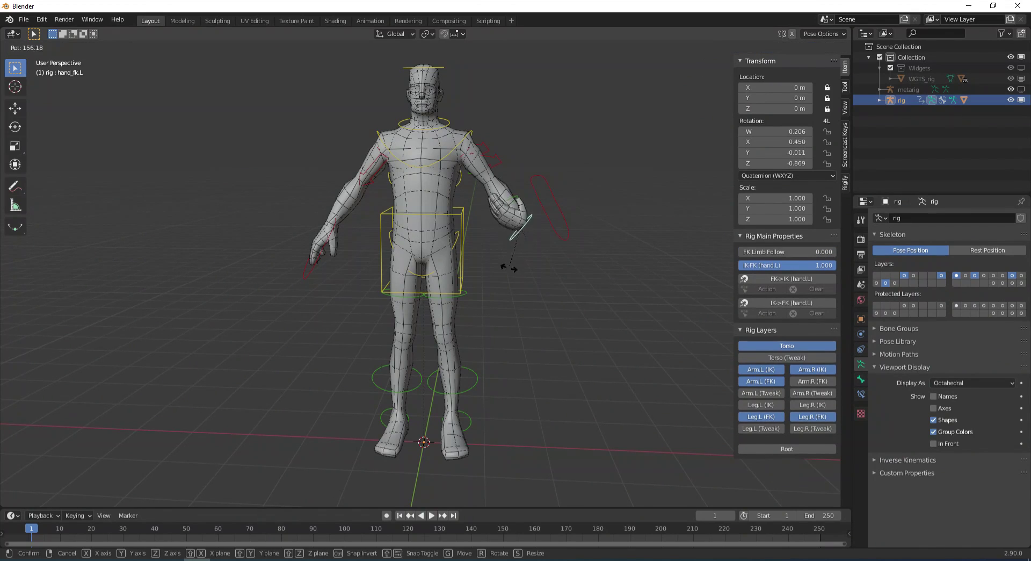
{"action": "key", "text": "Escape"}
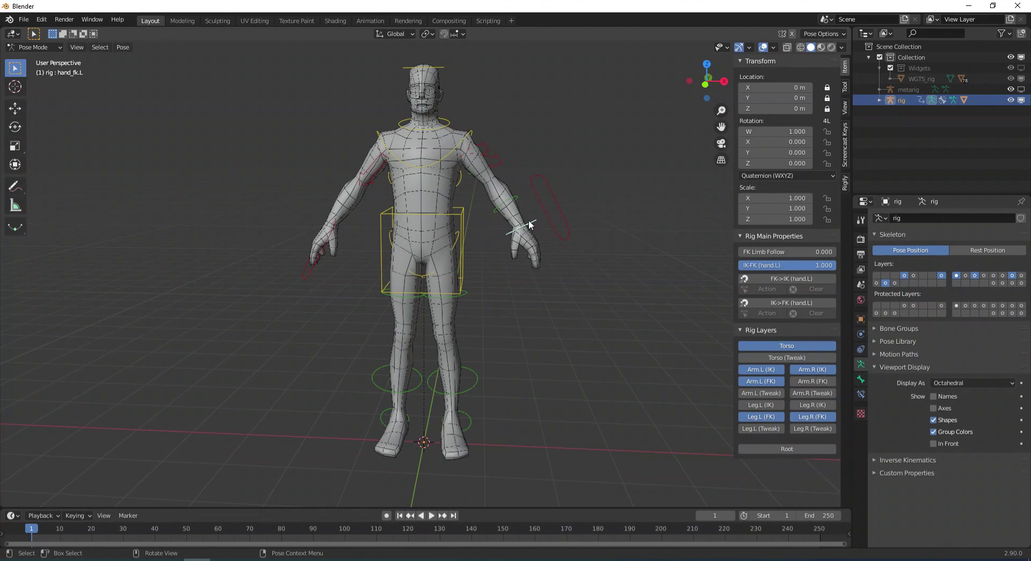
Test-rotate the forearm_fk.L and upper_arm_fk.L controls, cancelling each rotation
{"action": "left_click", "coordinate": [511, 199]}
{"action": "key", "text": "r"}
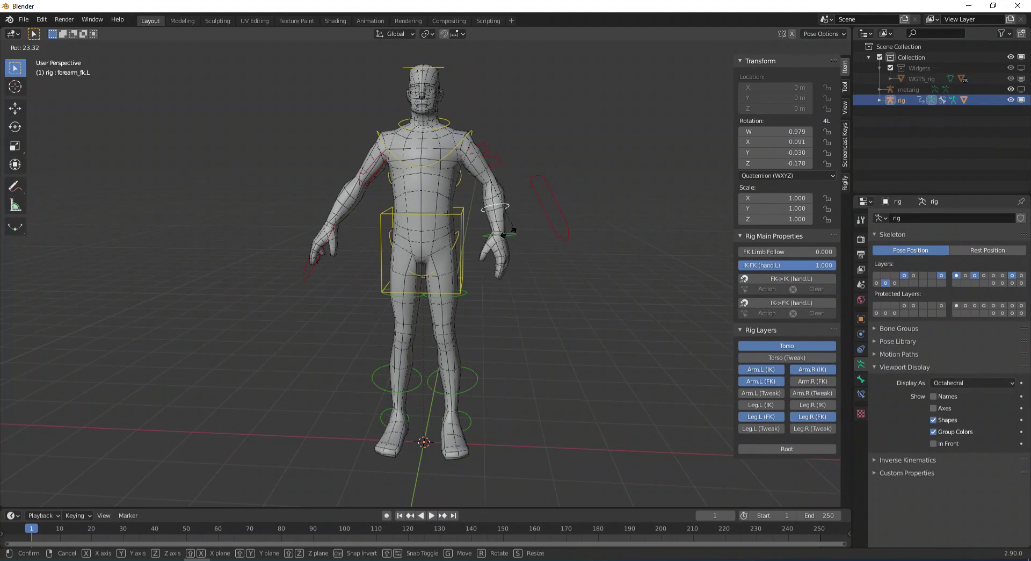
{"action": "key", "text": "Escape"}
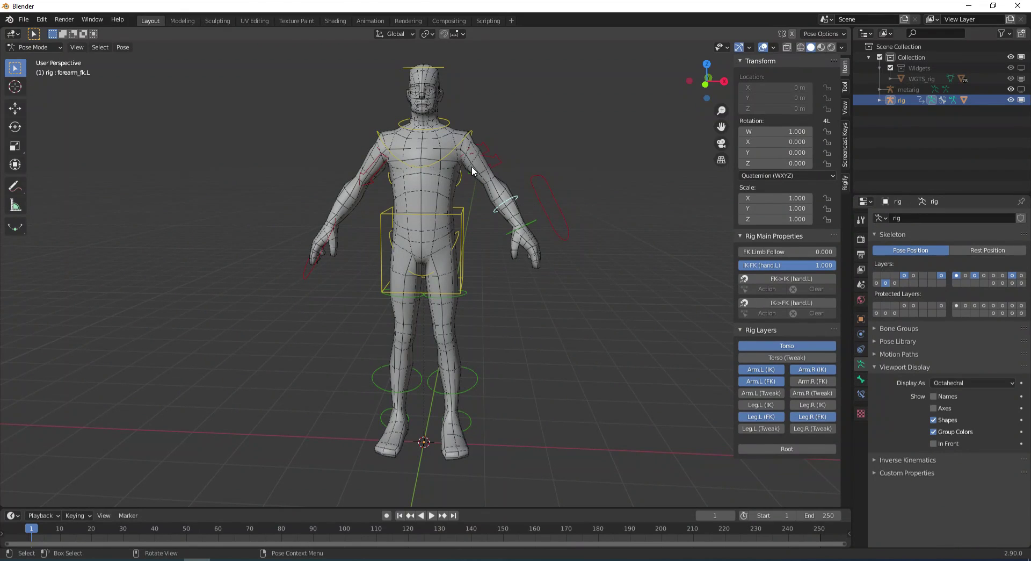
{"action": "left_click", "coordinate": [471, 166]}
{"action": "key", "text": "r"}
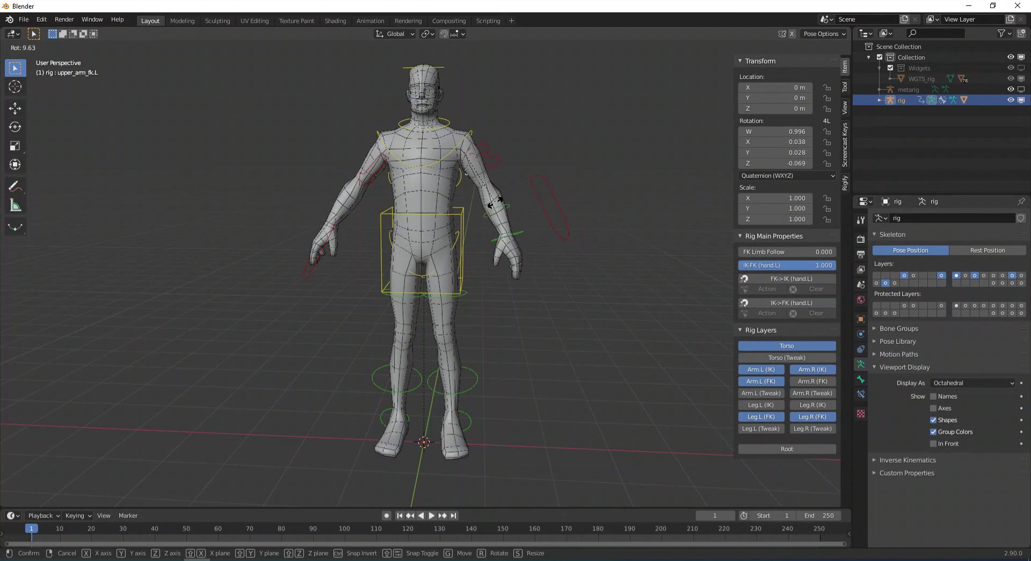
{"action": "key", "text": "Escape"}
Set IK-FK (hand.L) of the hand_ik.L control to 0, then test-move the control and cancel the move
{"action": "left_click", "coordinate": [553, 231]}
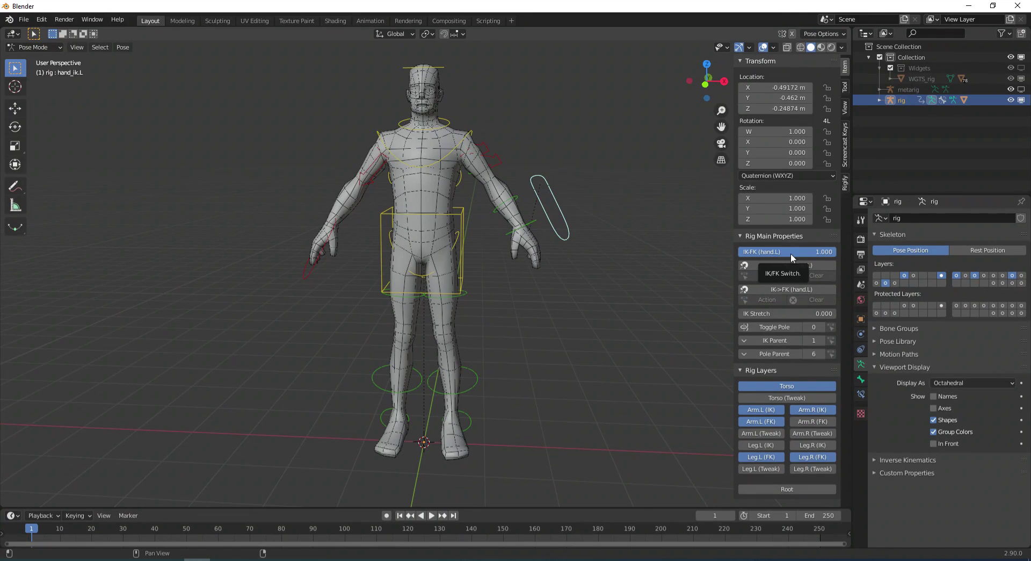
{"action": "double_click", "coordinate": [821, 251]}
{"action": "type", "text": "0"}
{"action": "key", "text": "Return"}
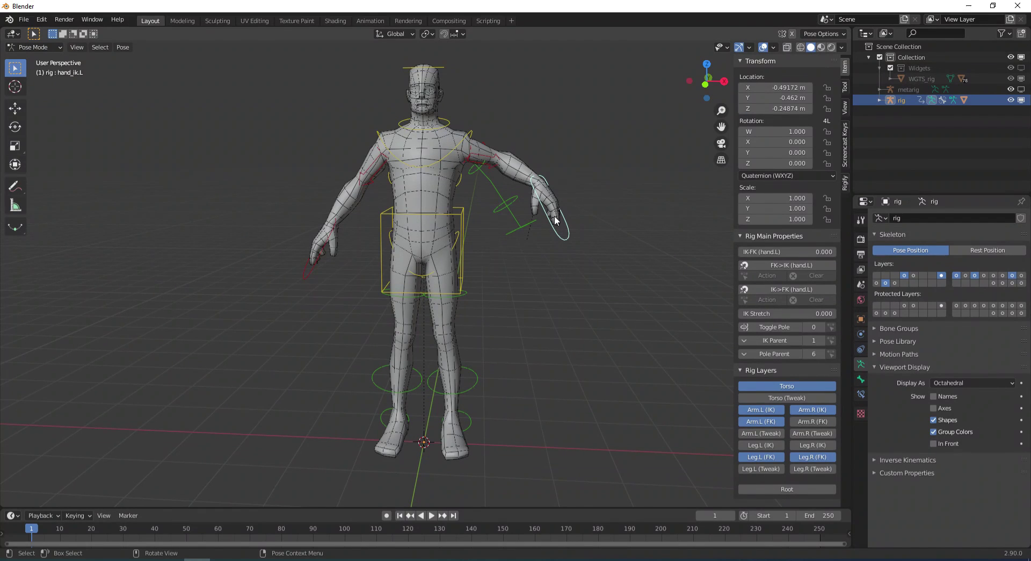
{"action": "key", "text": "g"}
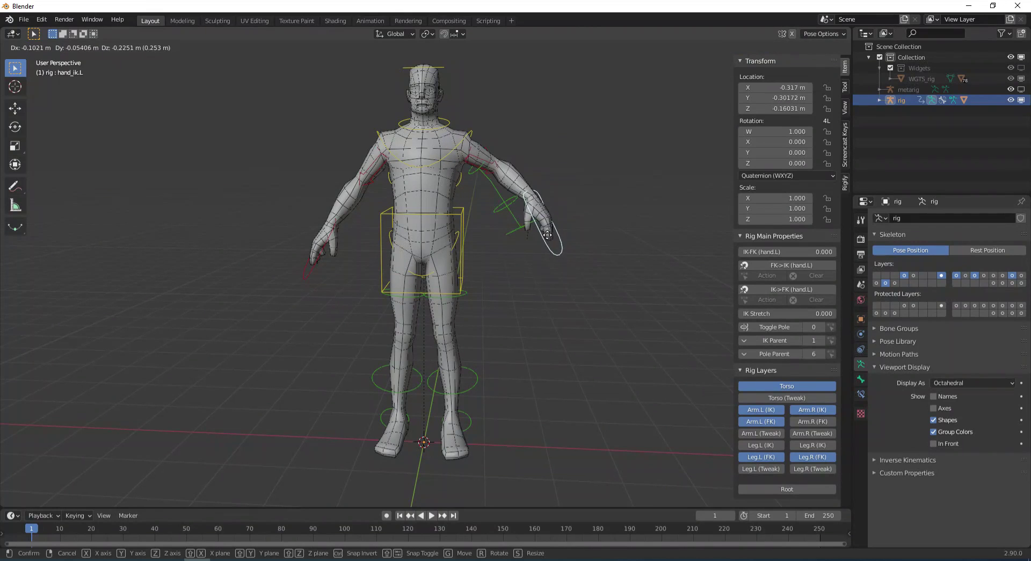
{"action": "left_click", "coordinate": [546, 234]}
Set IK-FK (foot.L) to 1 on the shin_fk.L control, then test-rotate the shin and cancel the rotation
{"action": "left_click", "coordinate": [458, 383]}
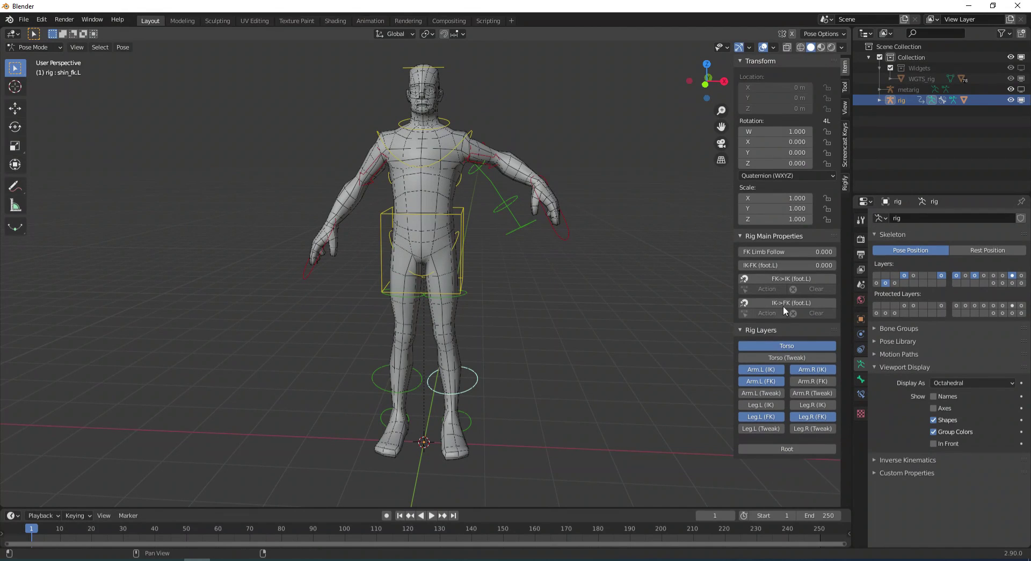
{"action": "left_click", "coordinate": [821, 265]}
{"action": "type", "text": "1"}
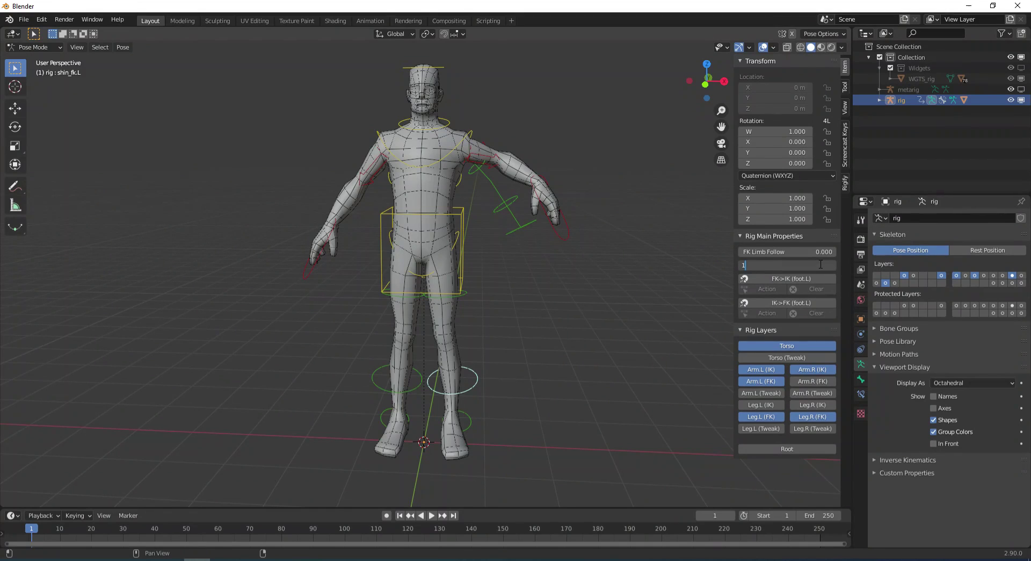
{"action": "key", "text": "Return"}
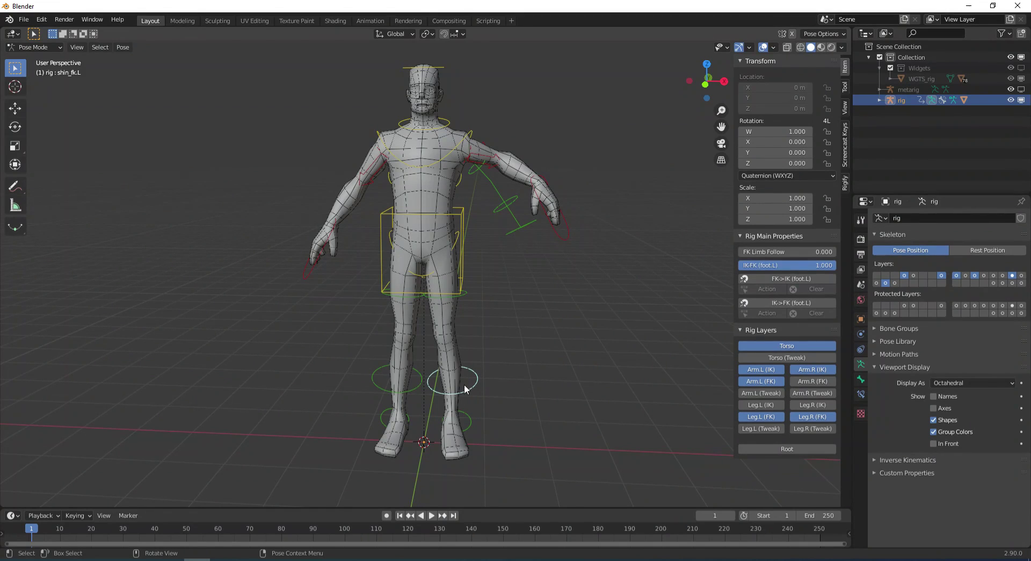
{"action": "key", "text": "r"}
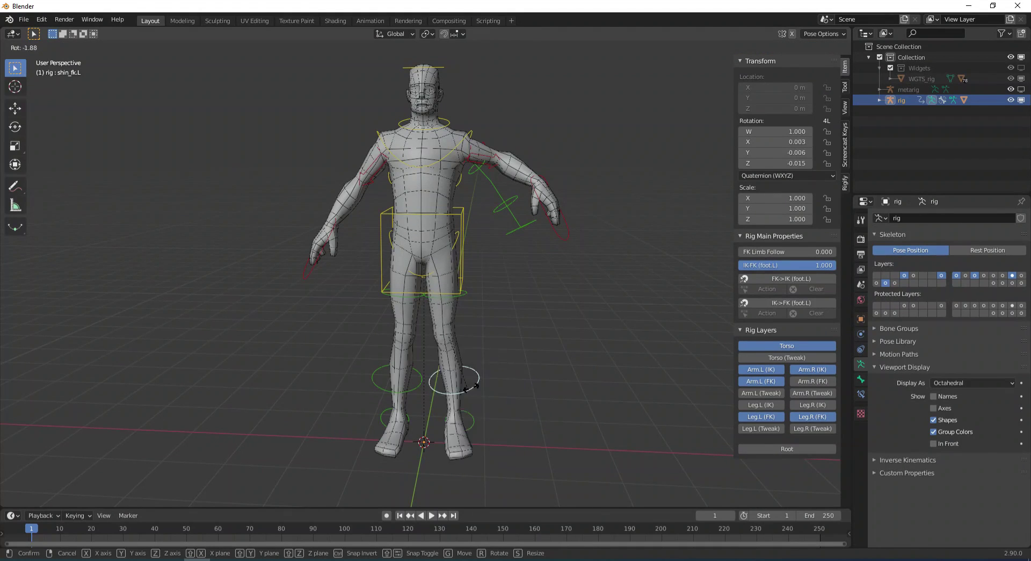
{"action": "right_click", "coordinate": [479, 379]}
Test-move the torso box control of the rig and cancel the move
{"action": "middle_click_drag", "start_coordinate": [479, 380], "coordinate": [508, 312]}
{"action": "left_click", "coordinate": [465, 216]}
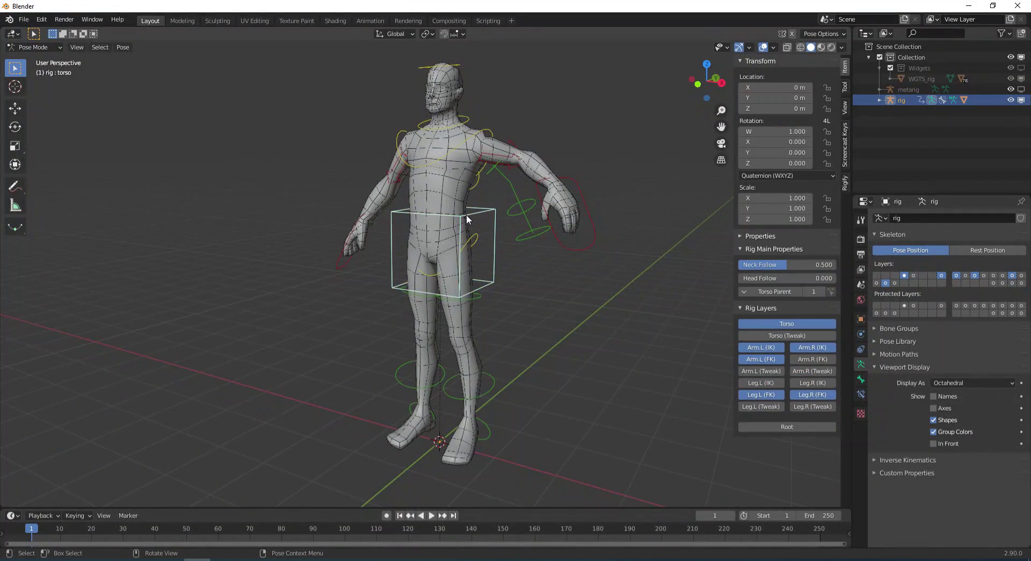
{"action": "middle_click_drag", "start_coordinate": [465, 216], "coordinate": [481, 279]}
{"action": "key", "text": "g"}
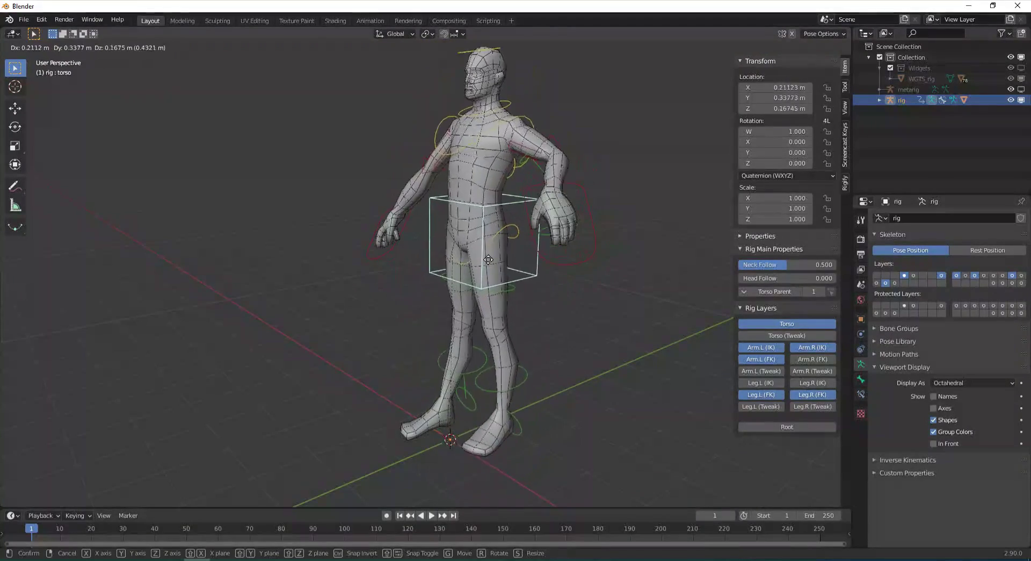
{"action": "right_click", "coordinate": [493, 285]}
Test-move the hips control backward from a side view, cancel the move and return to a front-facing view
{"action": "left_click", "coordinate": [486, 245]}
{"action": "middle_click_drag", "start_coordinate": [486, 244], "coordinate": [550, 243]}
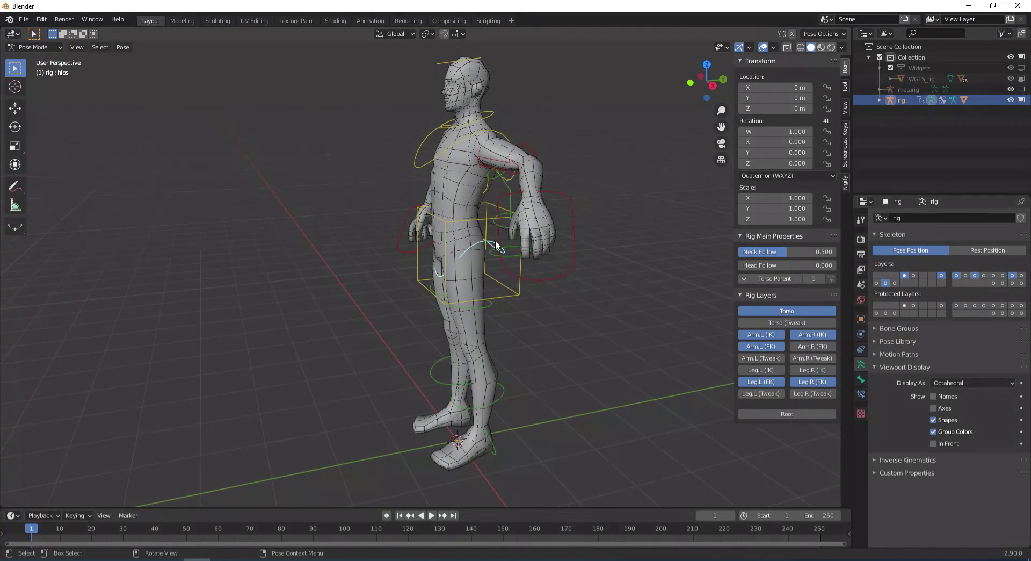
{"action": "key", "text": "g"}
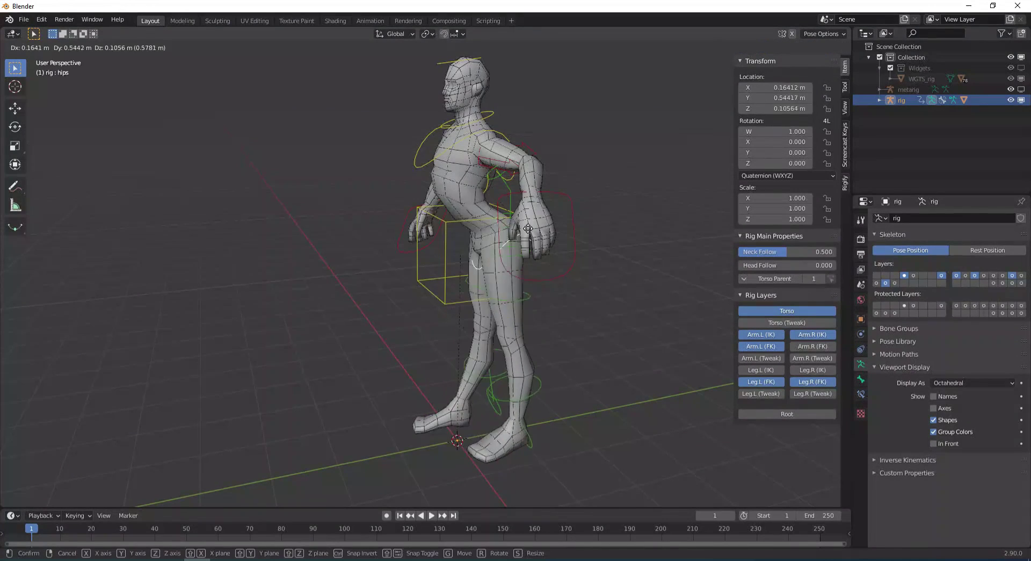
{"action": "key", "text": "Escape"}
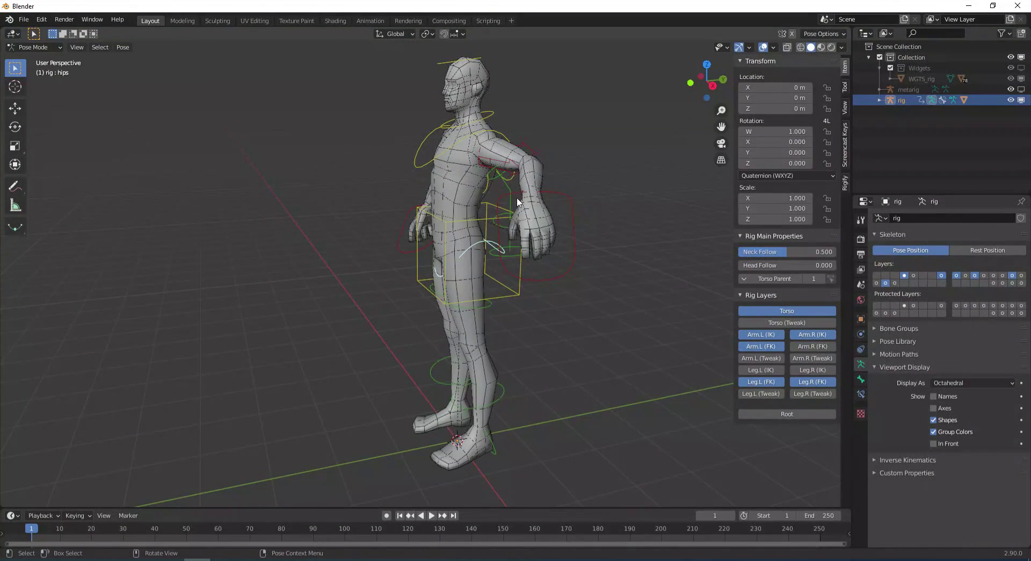
{"action": "middle_click_drag", "start_coordinate": [580, 304], "coordinate": [607, 292]}
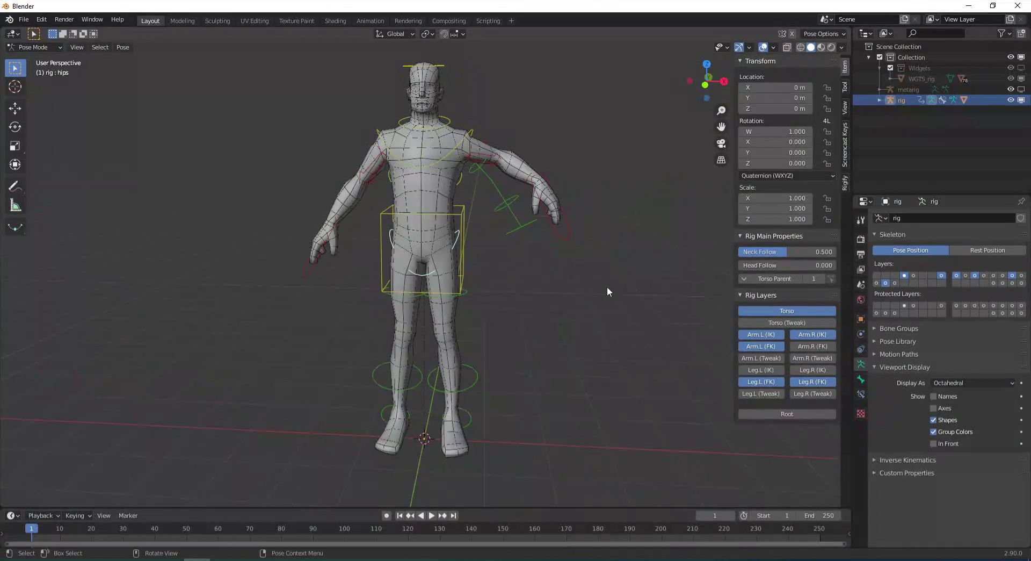